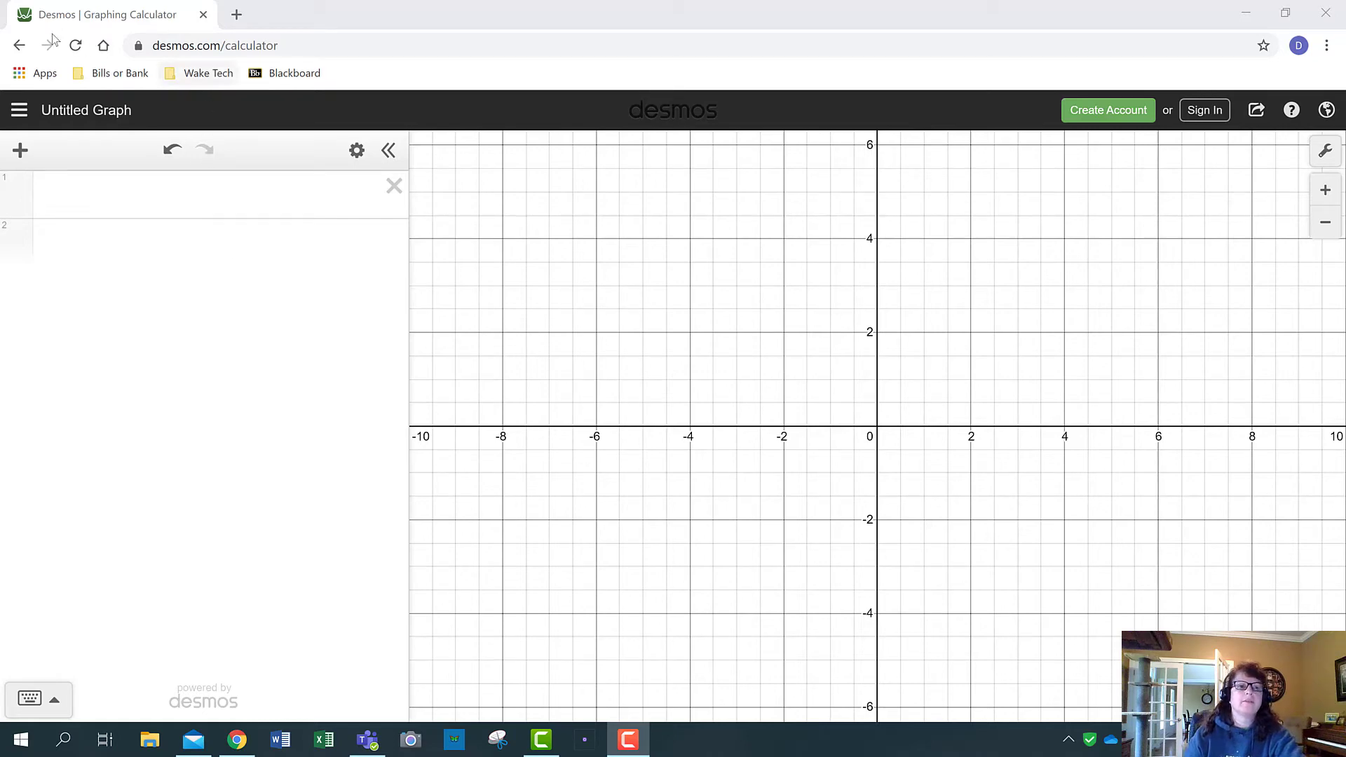
Go to desmos.com and open a fresh graphing calculator without saving
left_click(326, 44)
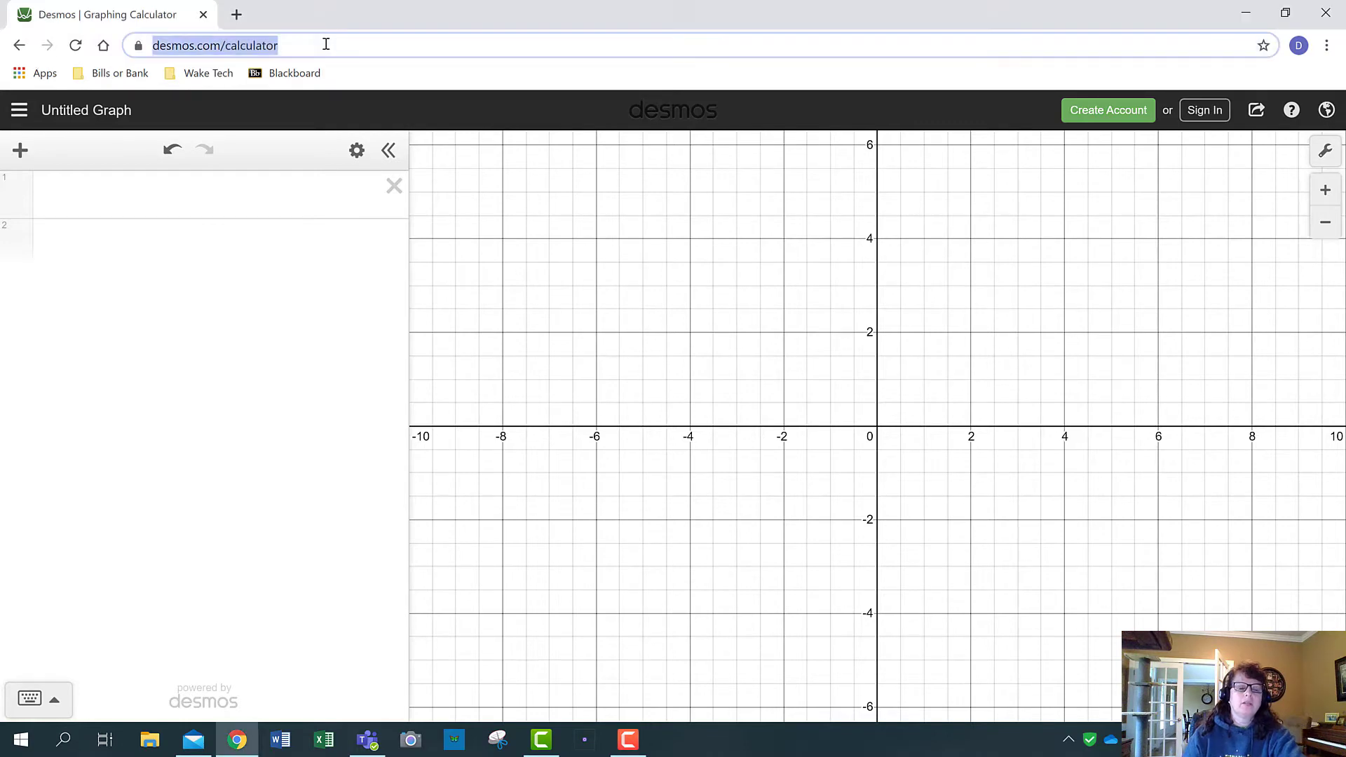
type("desmos.com")
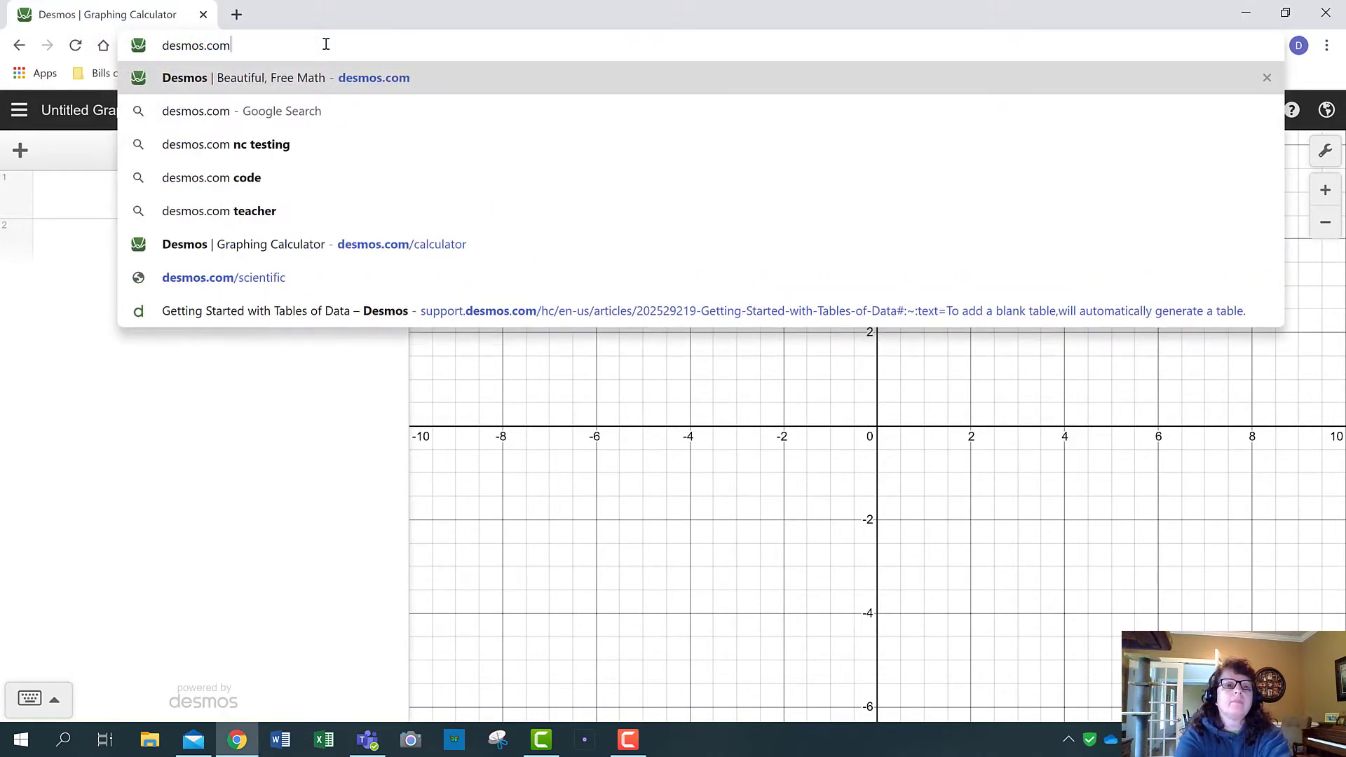
key("Return")
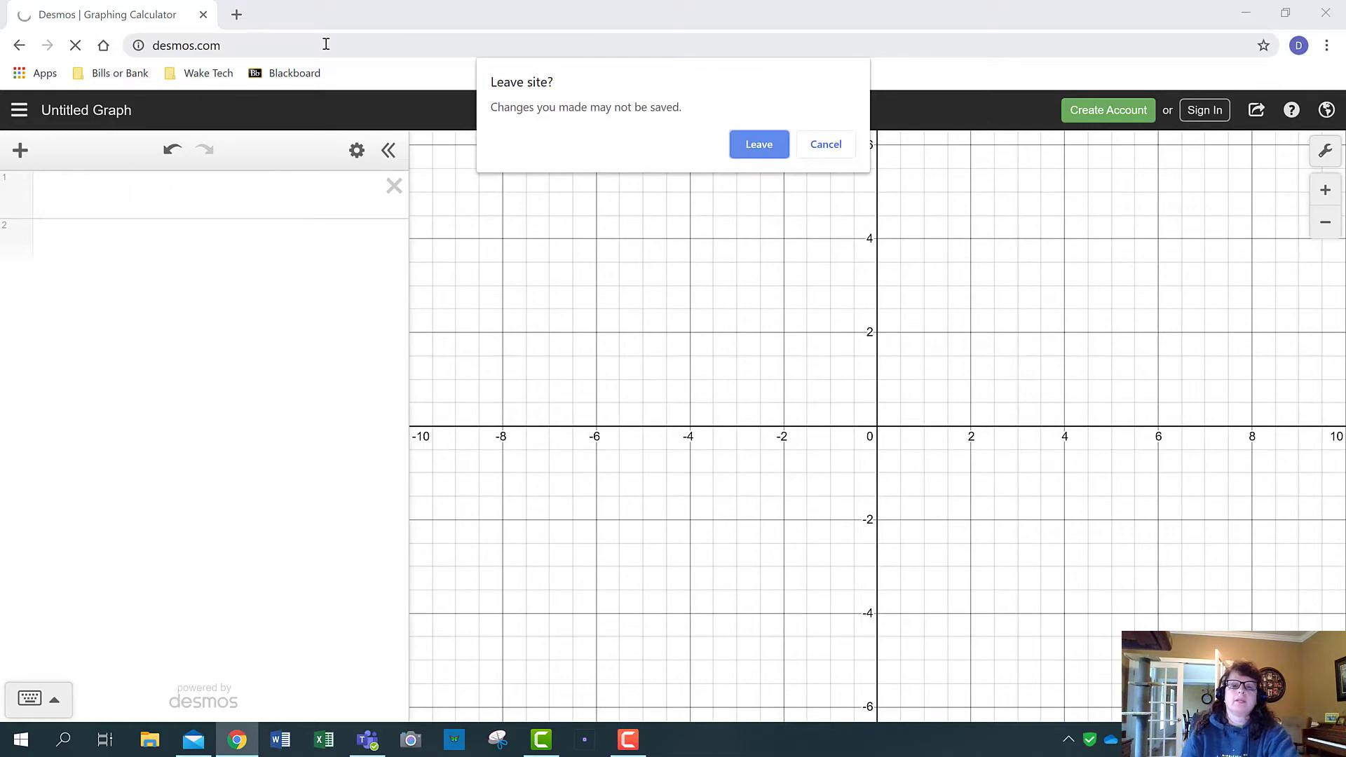
left_click(758, 146)
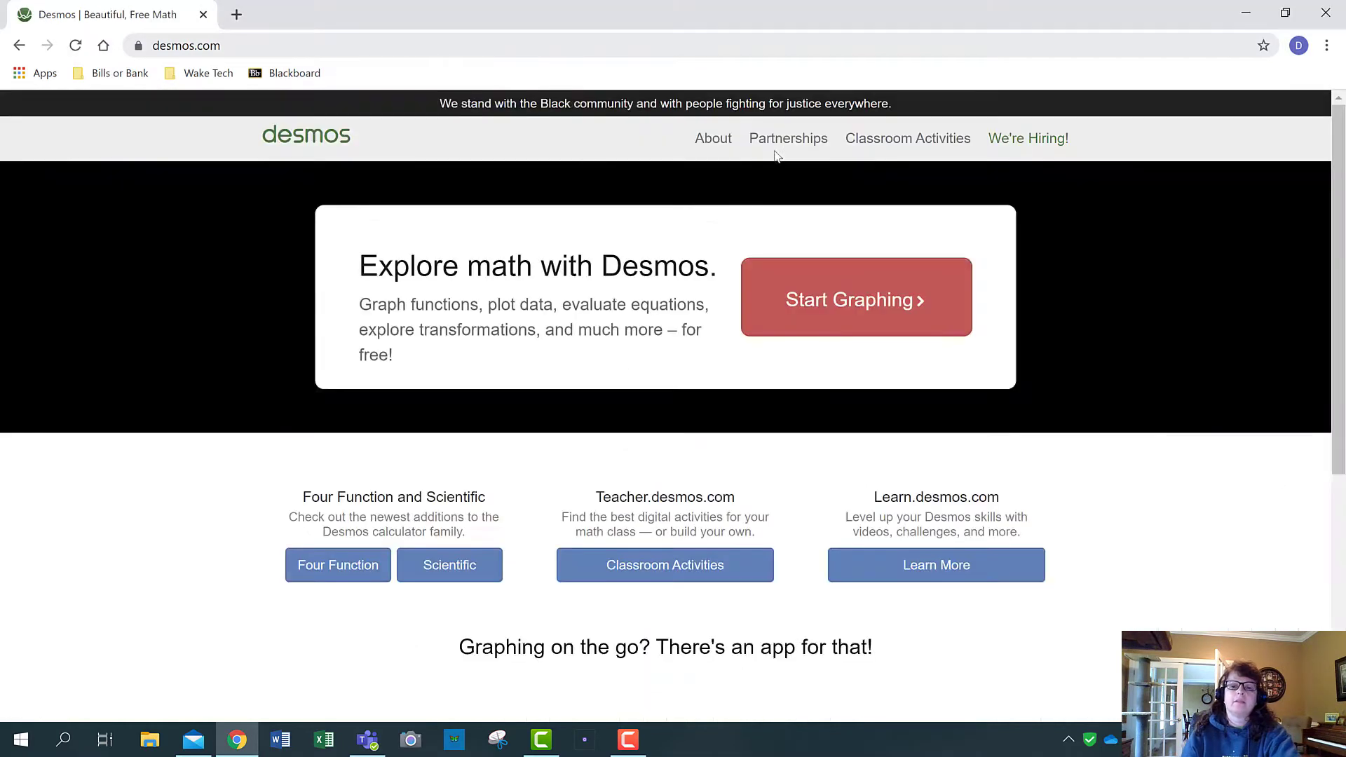
left_click(853, 303)
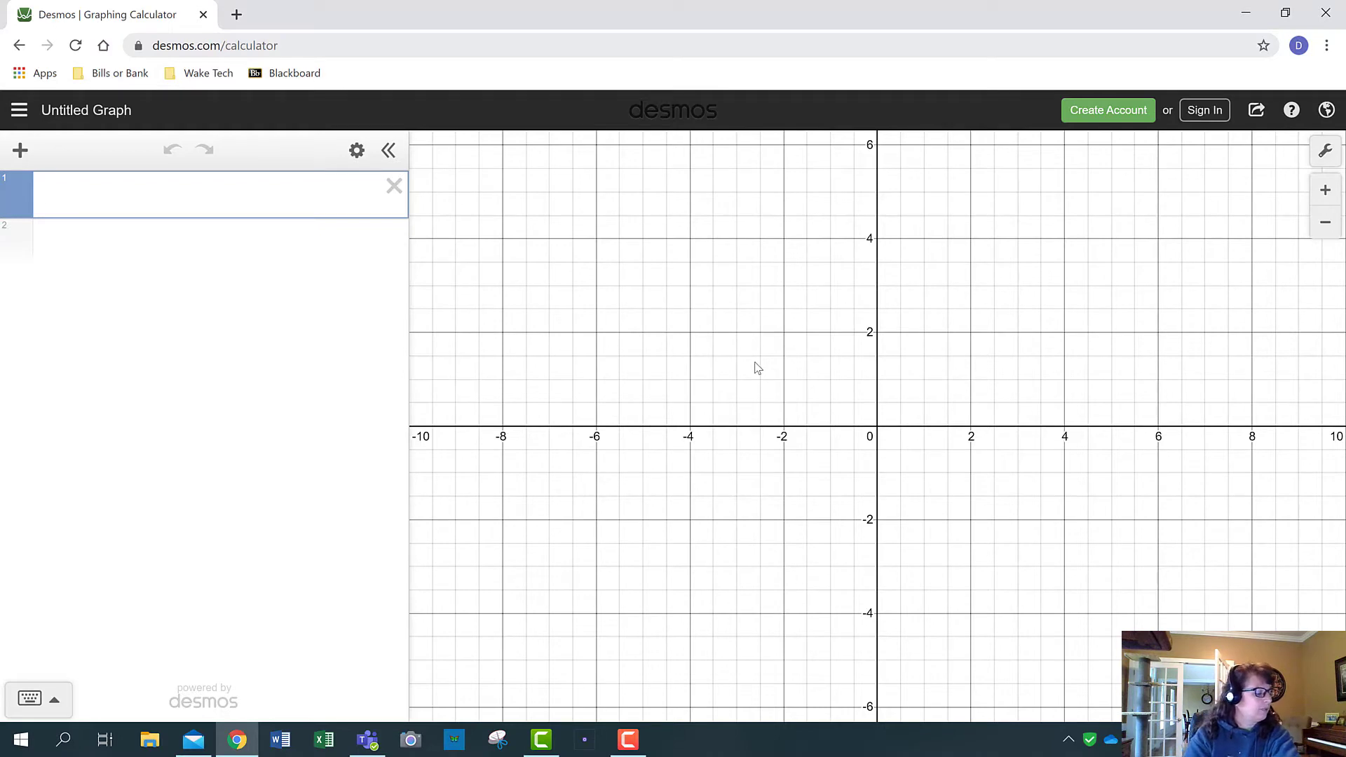
Enter f(x) = -x^2 + 1, then rewrite it as y = −x² + 1
type("f(x) ")
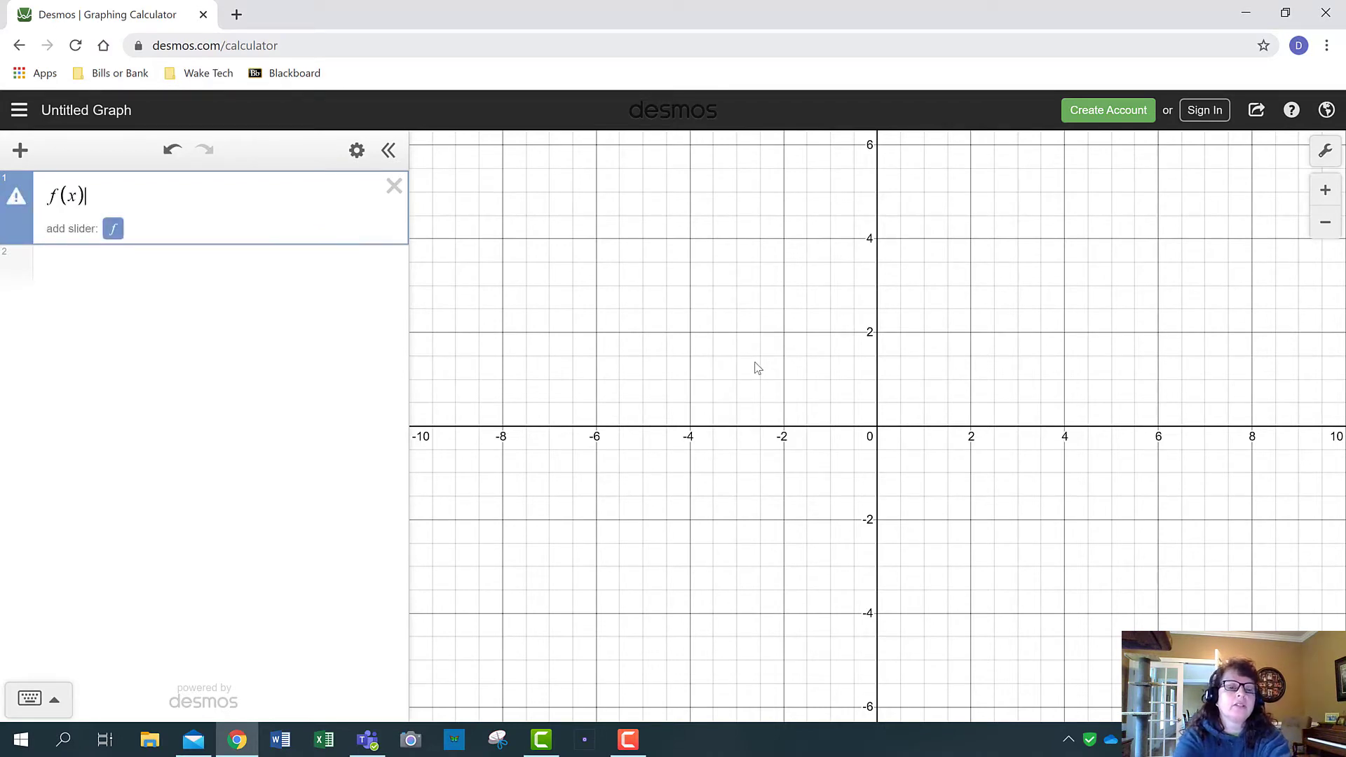
type("= ")
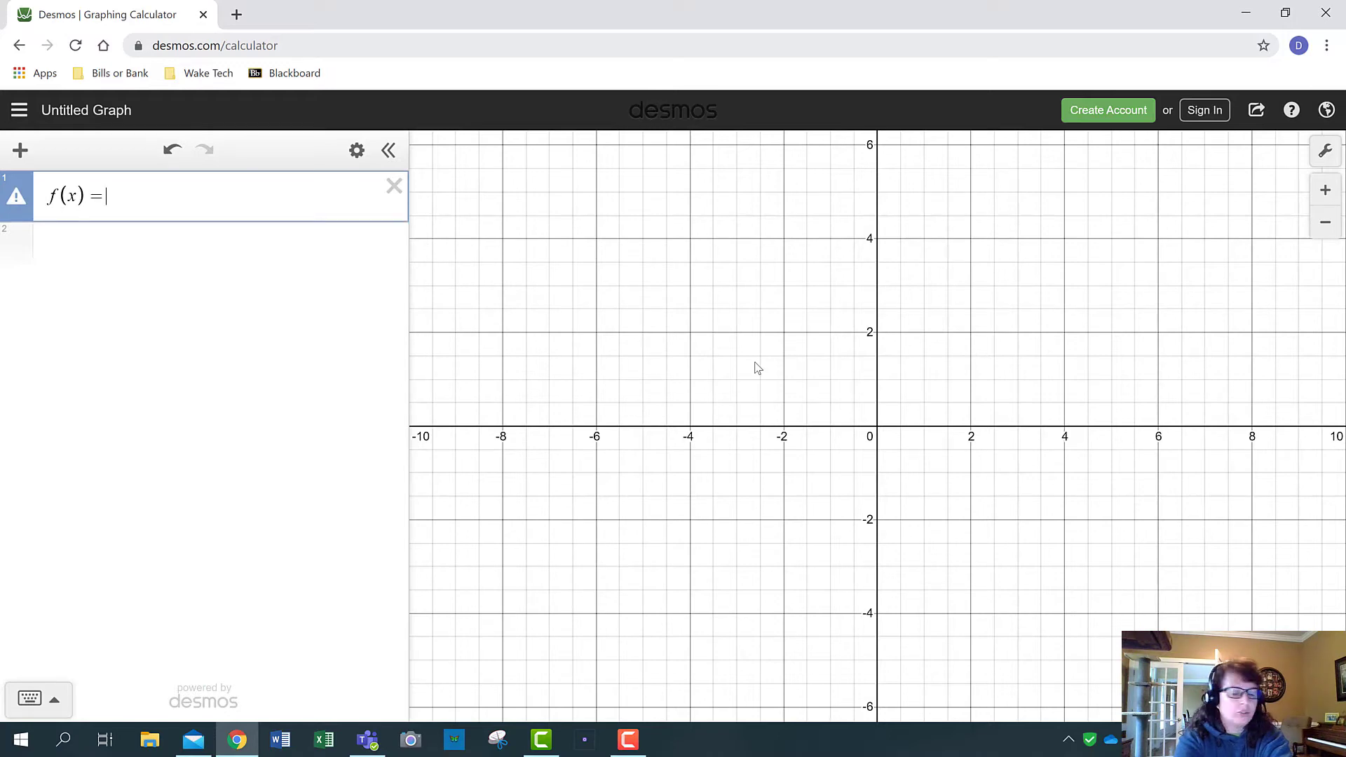
type("-x")
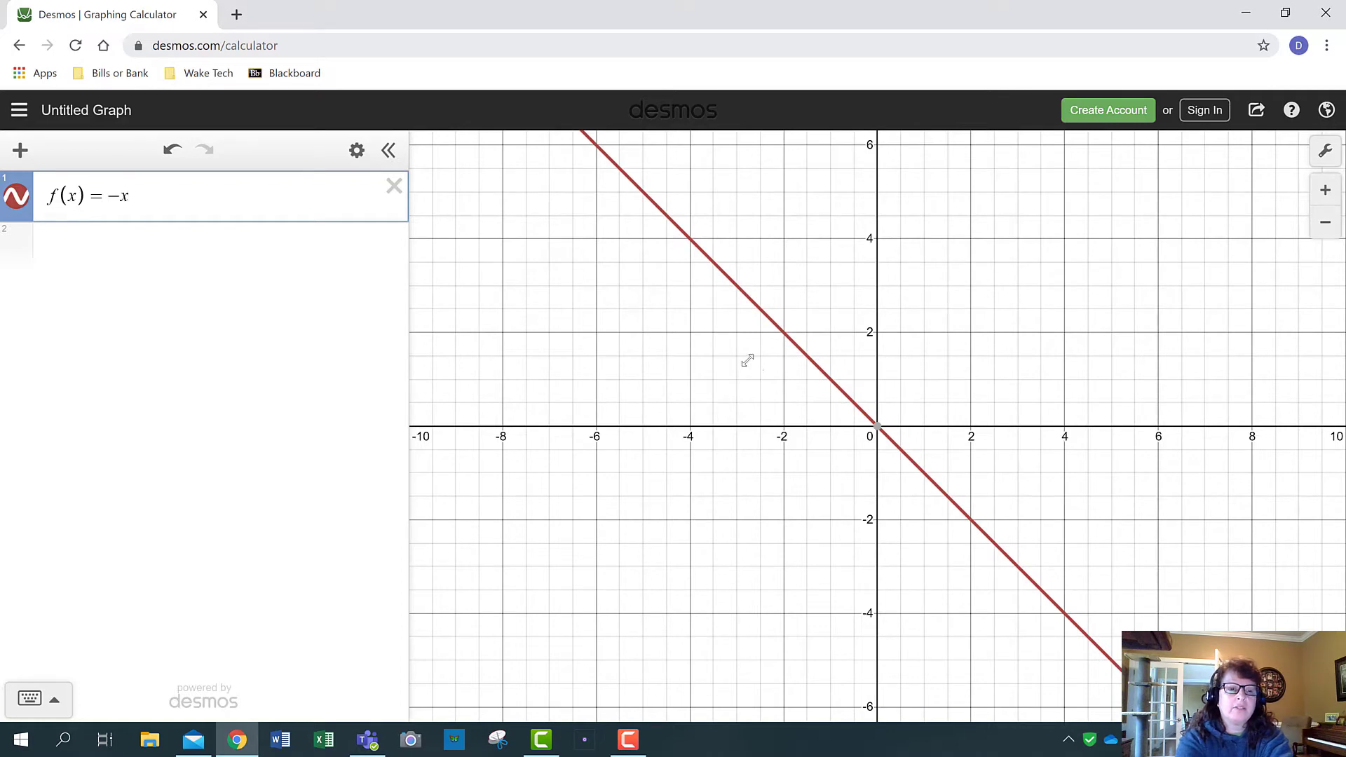
type("^")
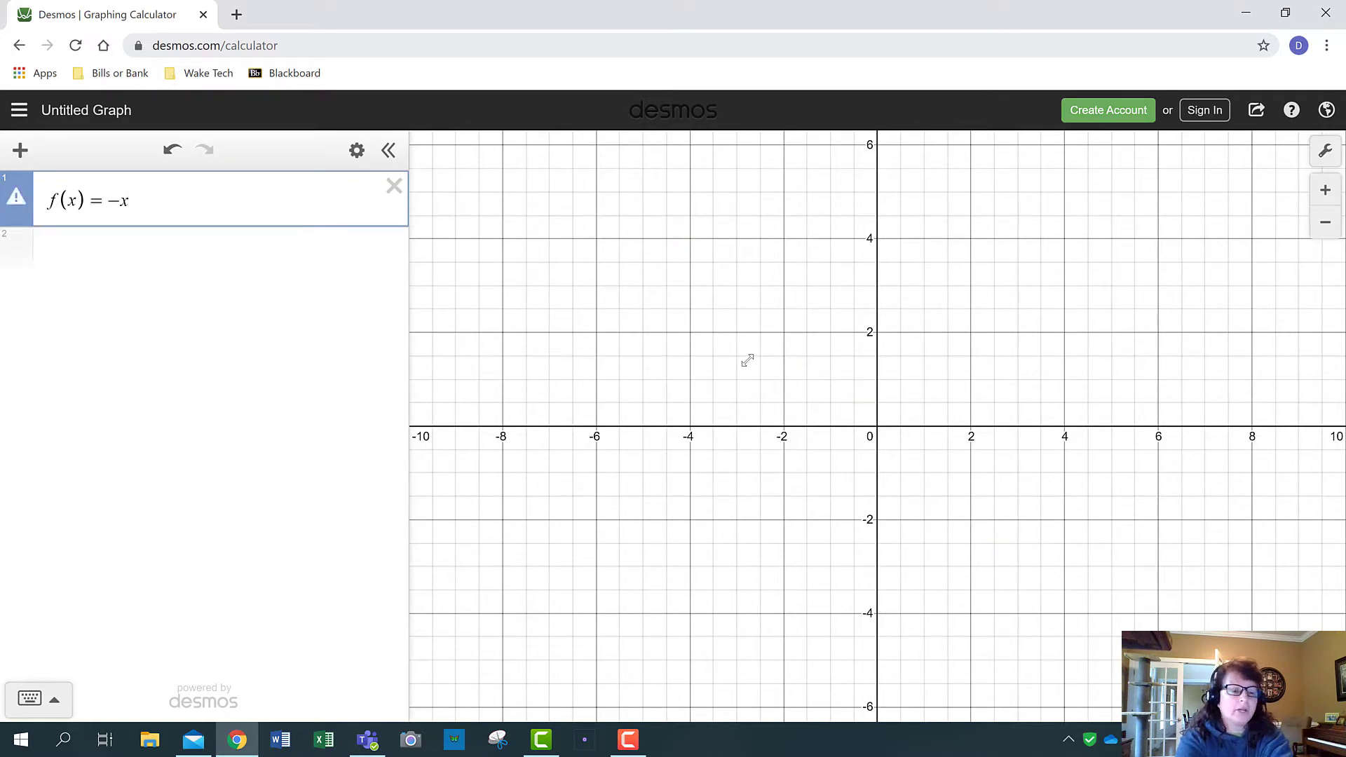
type("2")
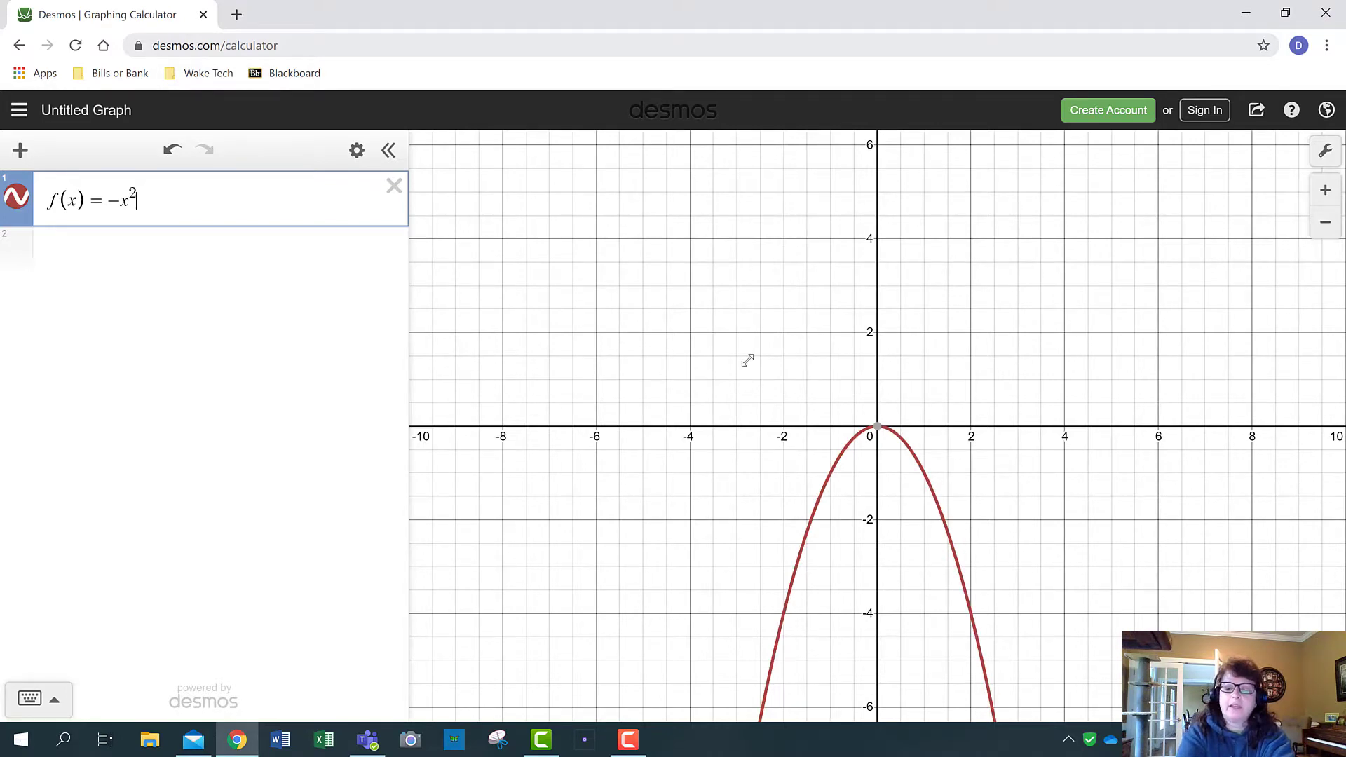
type("+1")
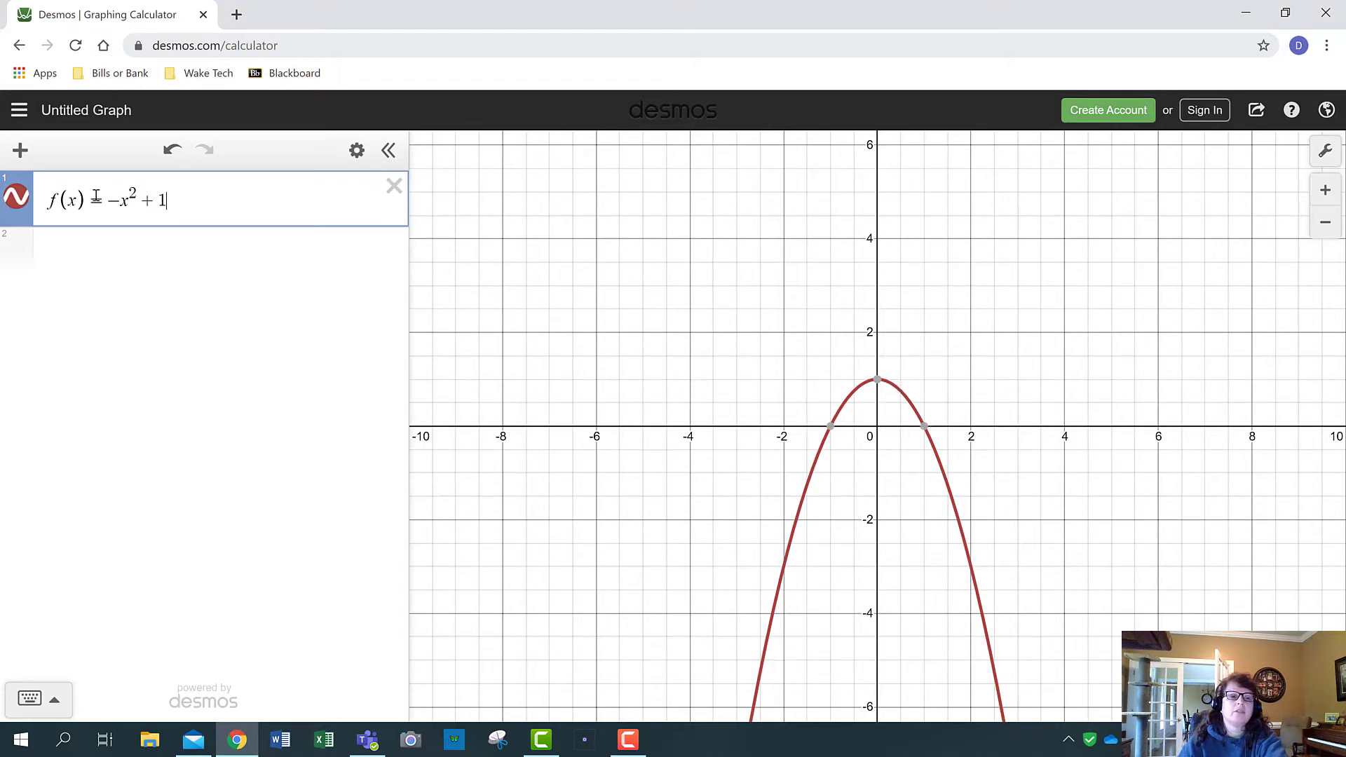
left_click_drag(87, 201, 46, 202)
type("y")
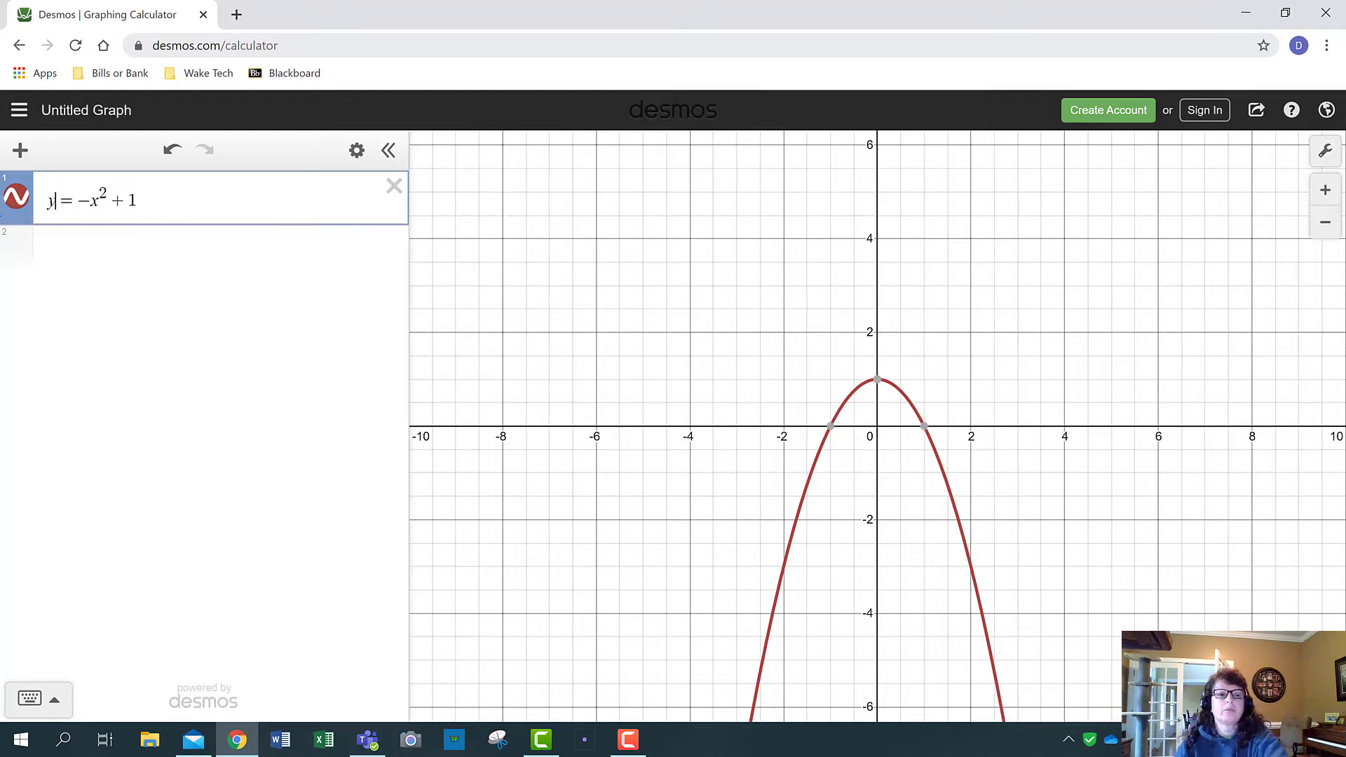
left_click(252, 261)
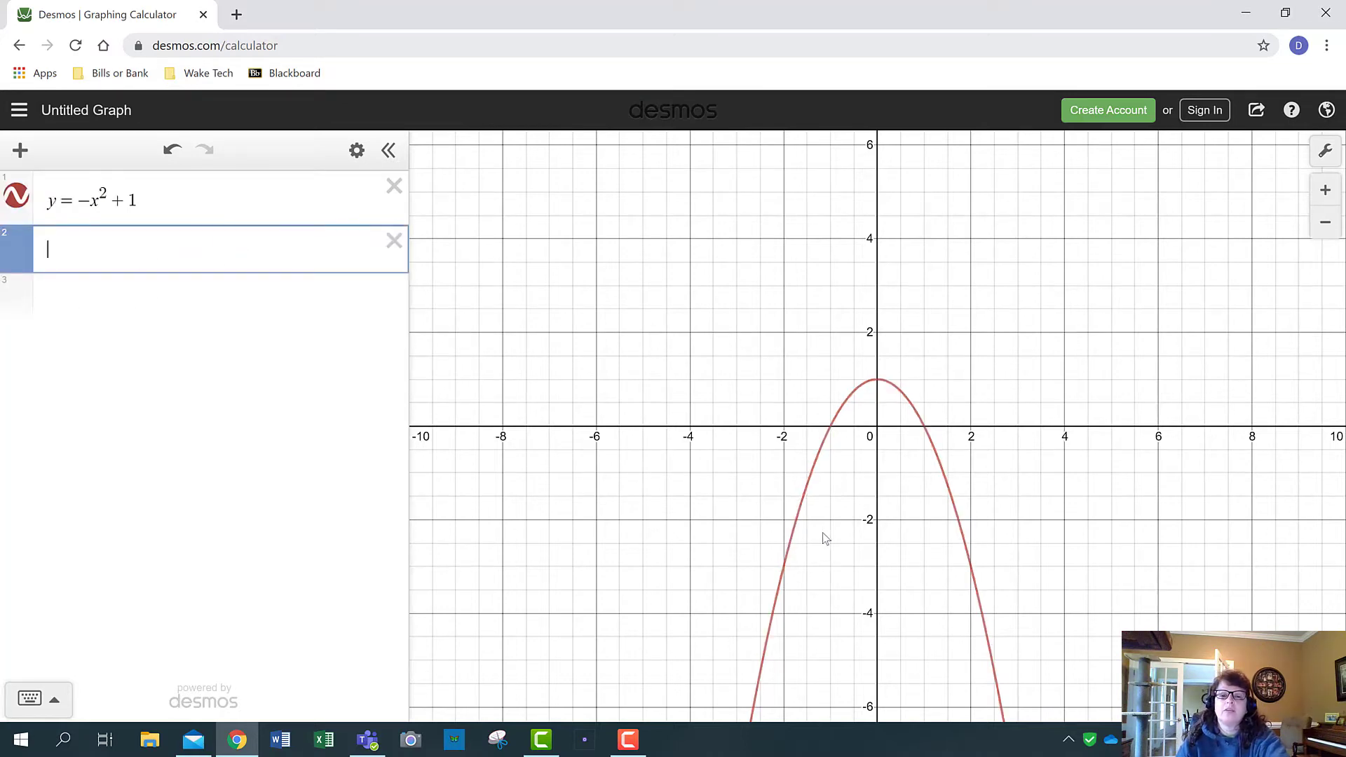
Pin the vertex (0, 1) and x-intercepts (−1, 0) and (1, 0), then select the whole equation
left_click_drag(842, 532, 839, 405)
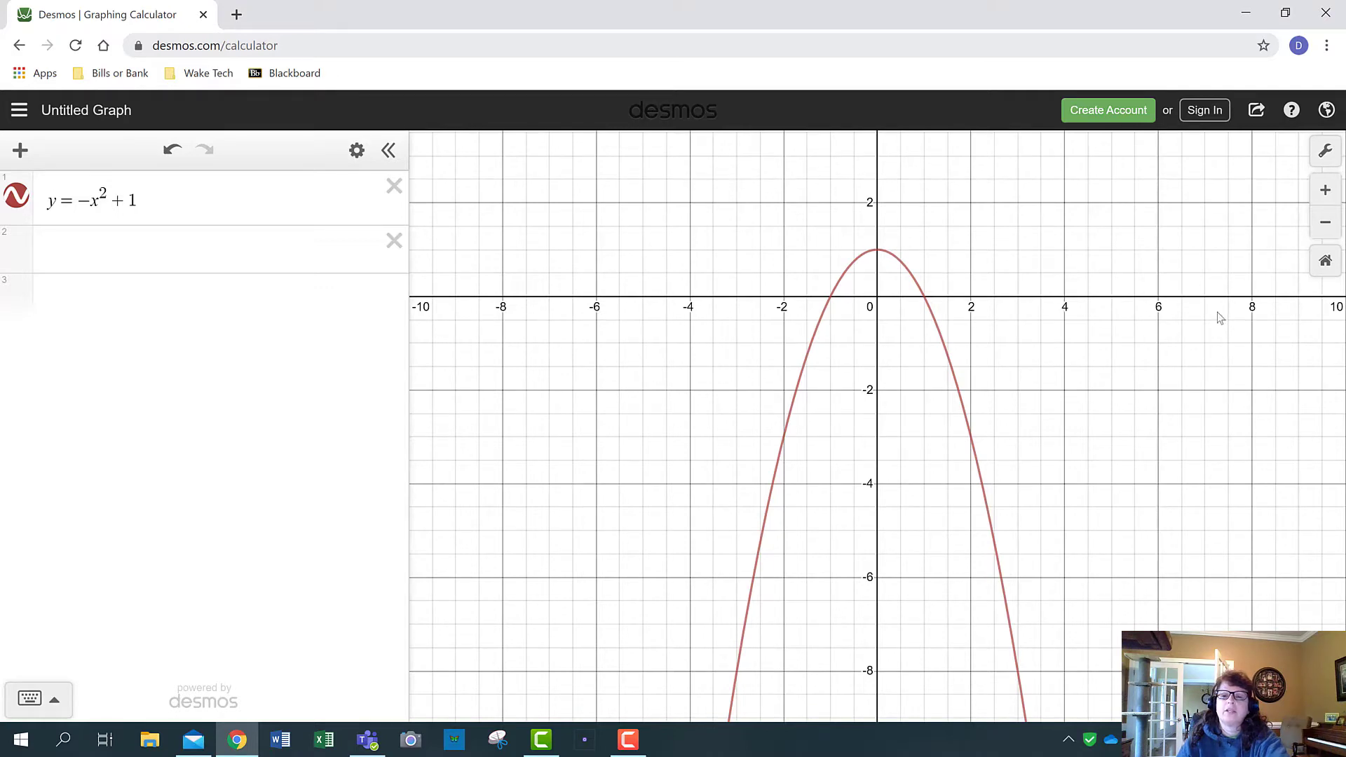
left_click(879, 254)
left_click(879, 250)
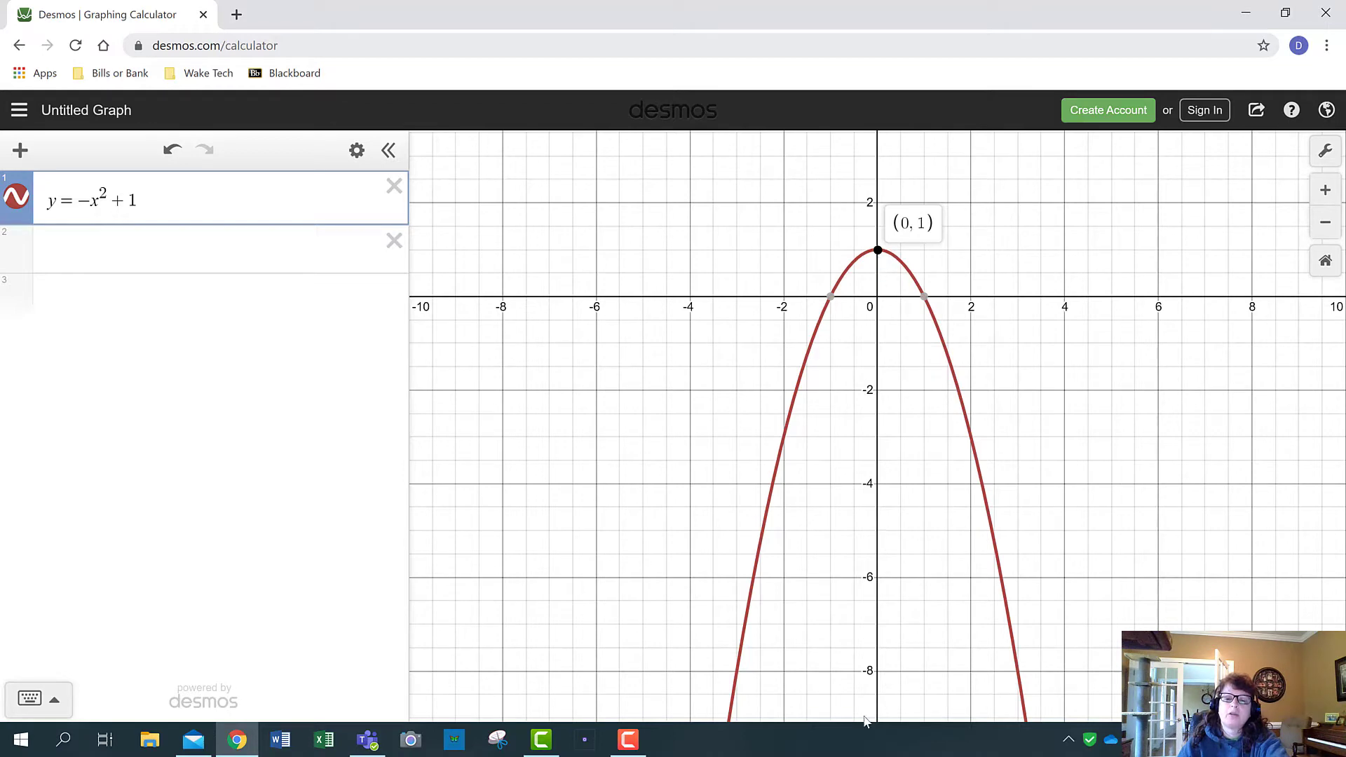
mouse_move(832, 298)
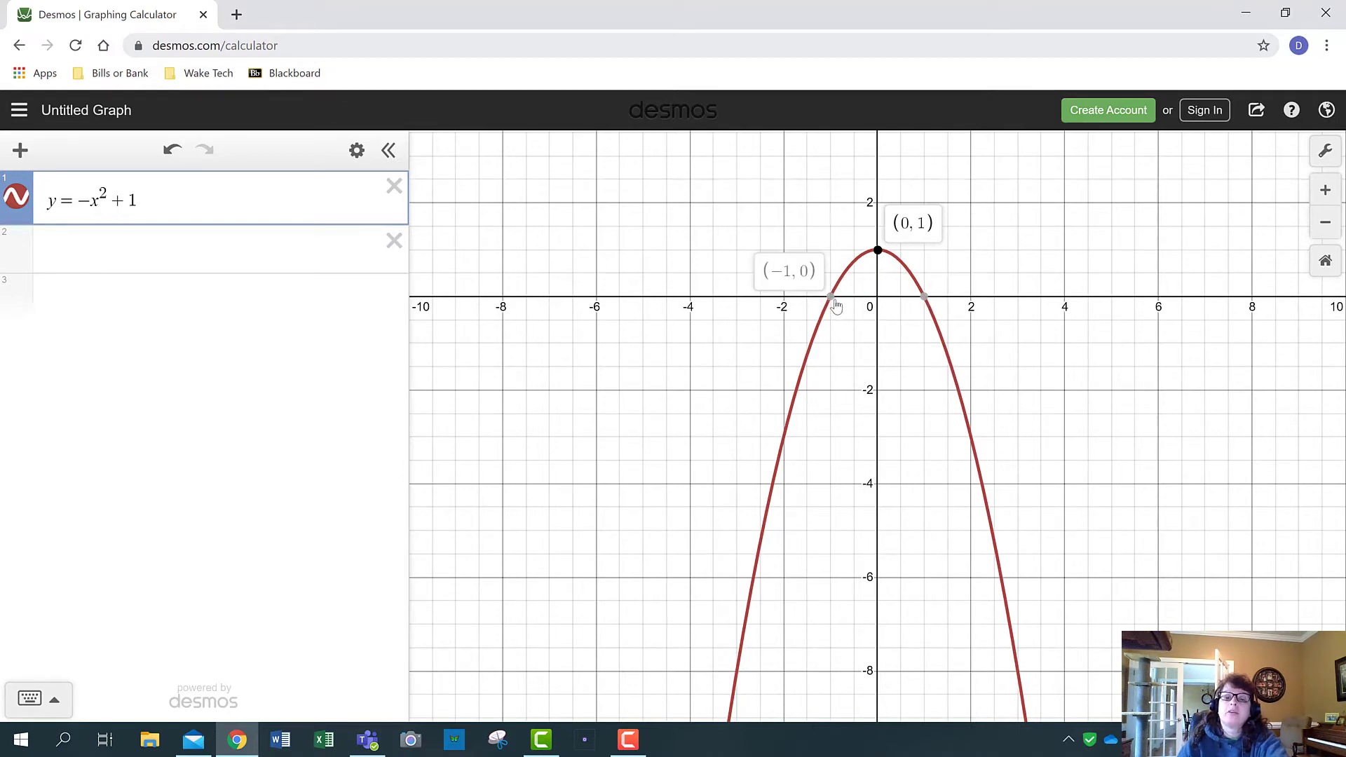
left_click(831, 298)
left_click(925, 298)
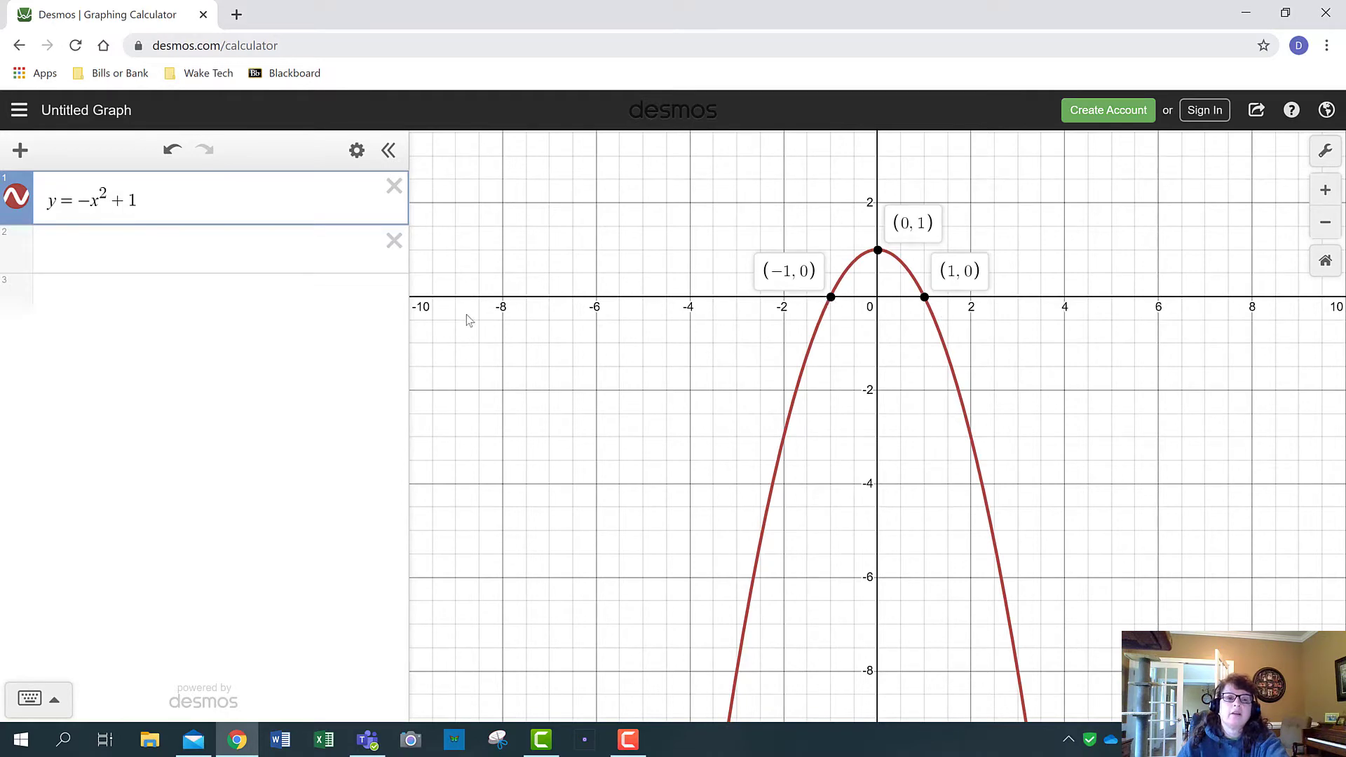
left_click(225, 202)
left_click_drag(156, 198, 23, 210)
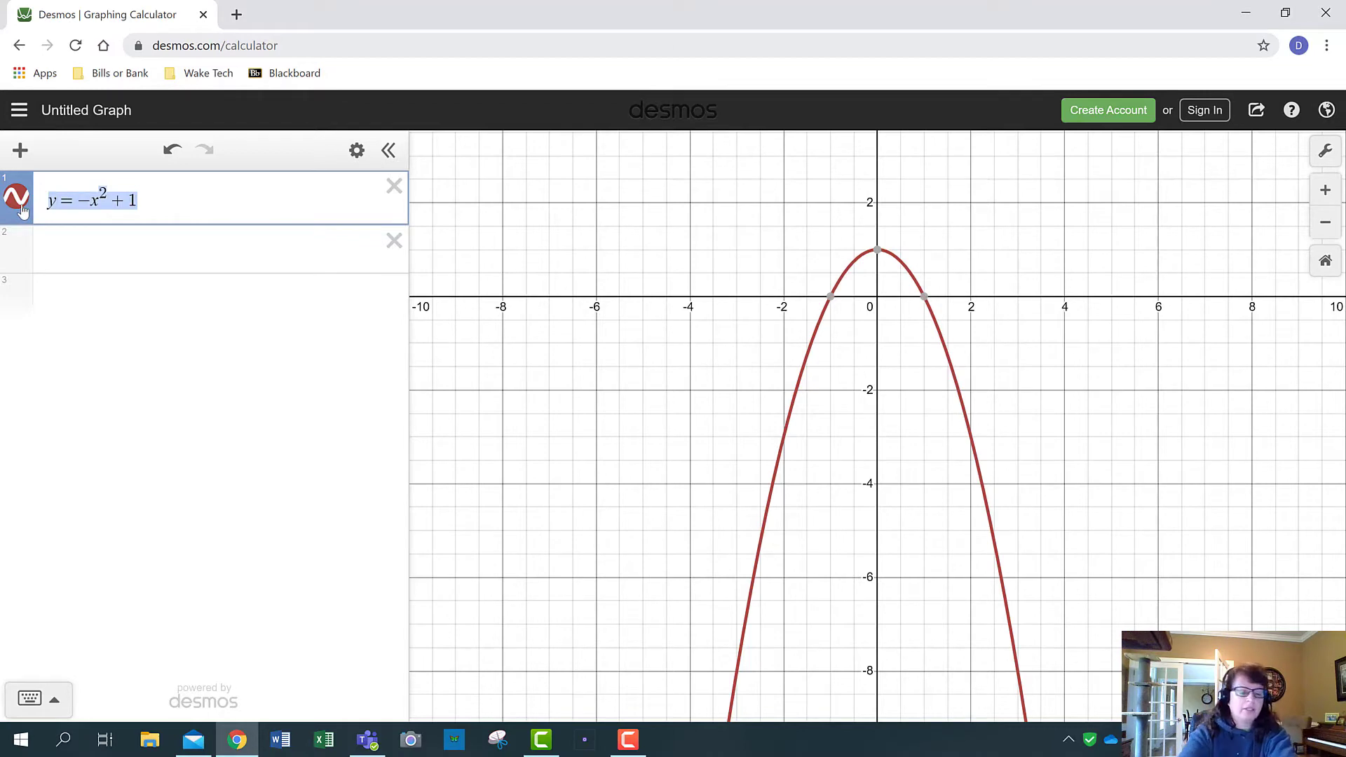
Replace the equation with f(x) = √(x−2) and frame the curve from its start at (2, 0)
type("f(x) ")
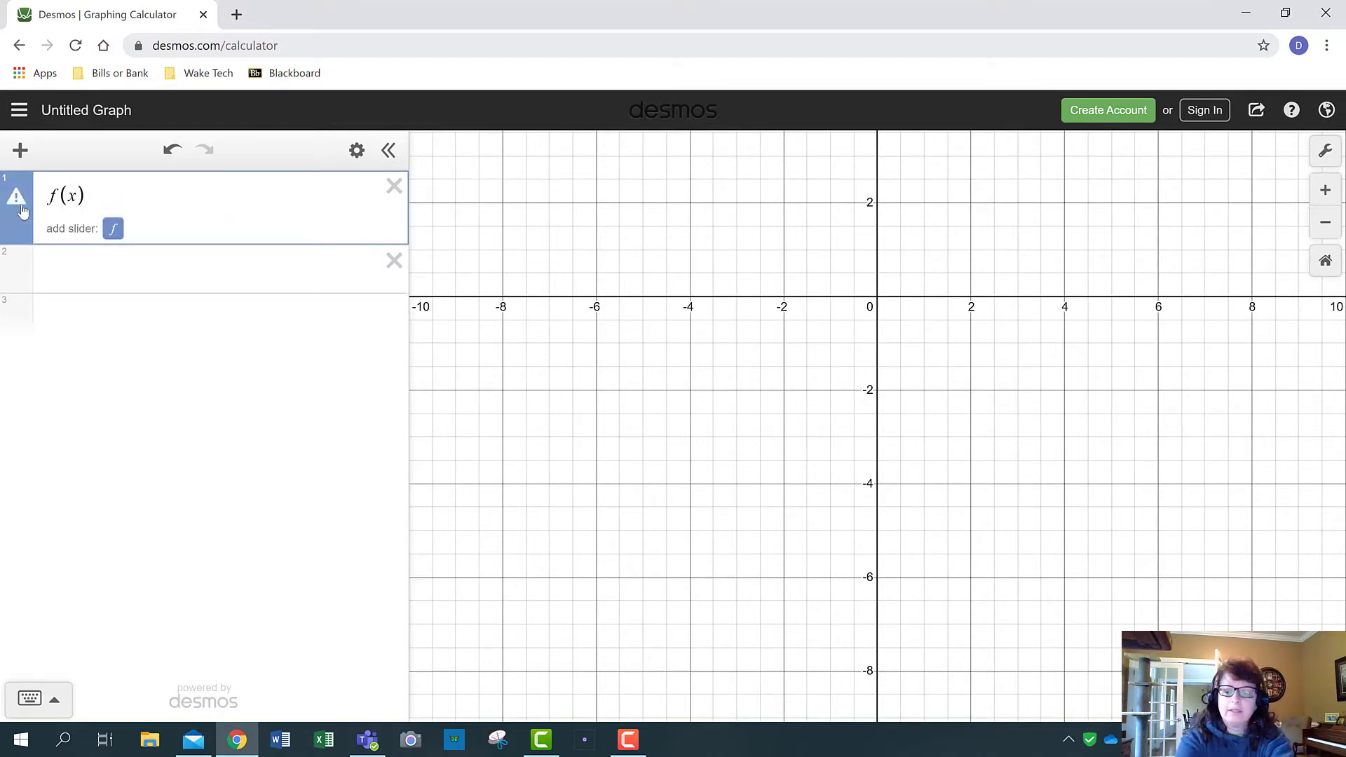
type("=")
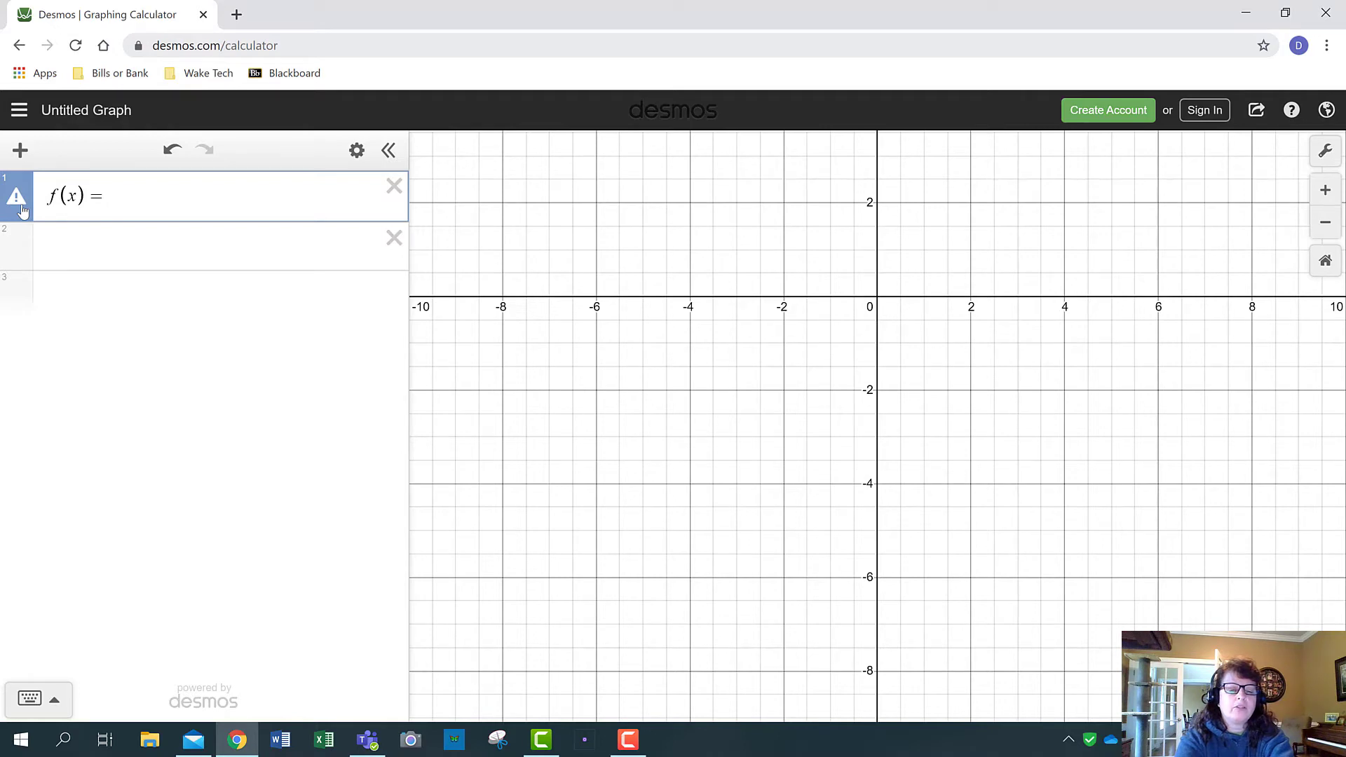
type("sq")
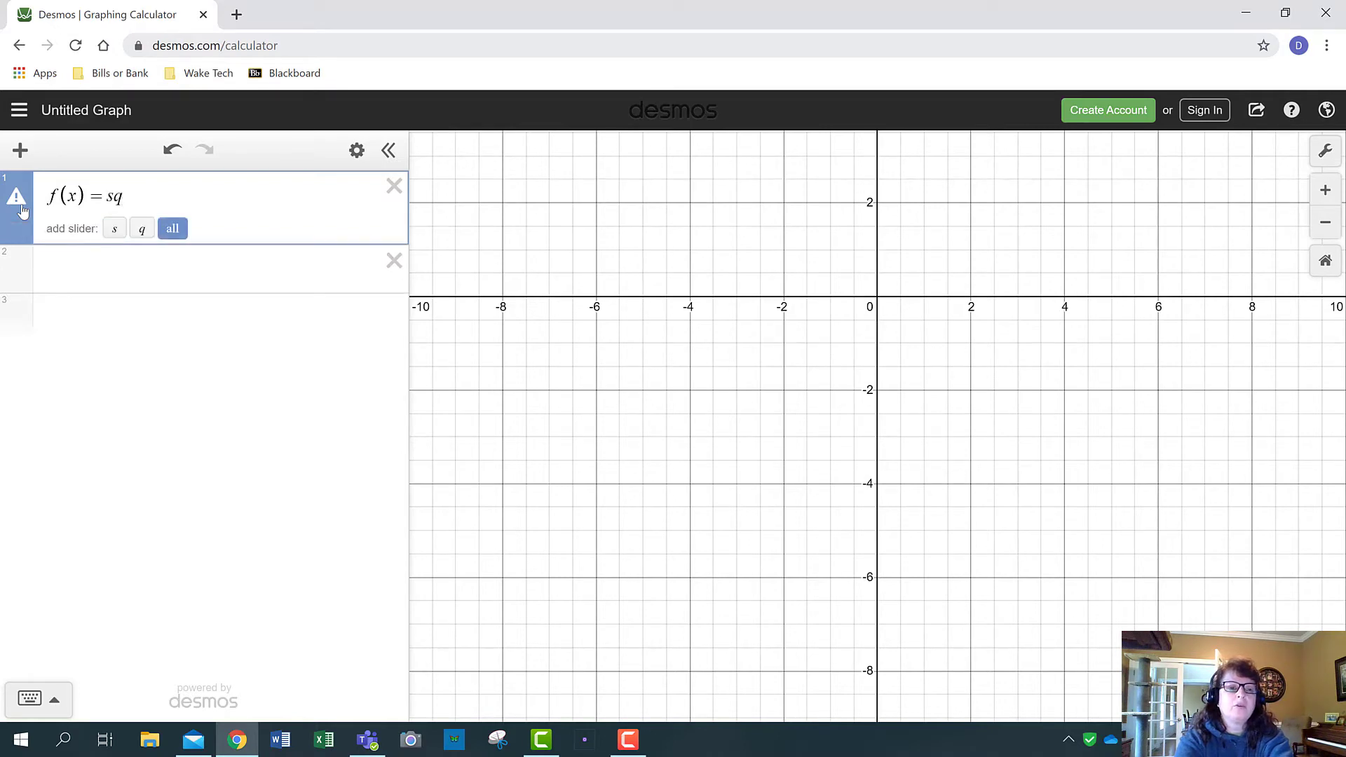
type("r")
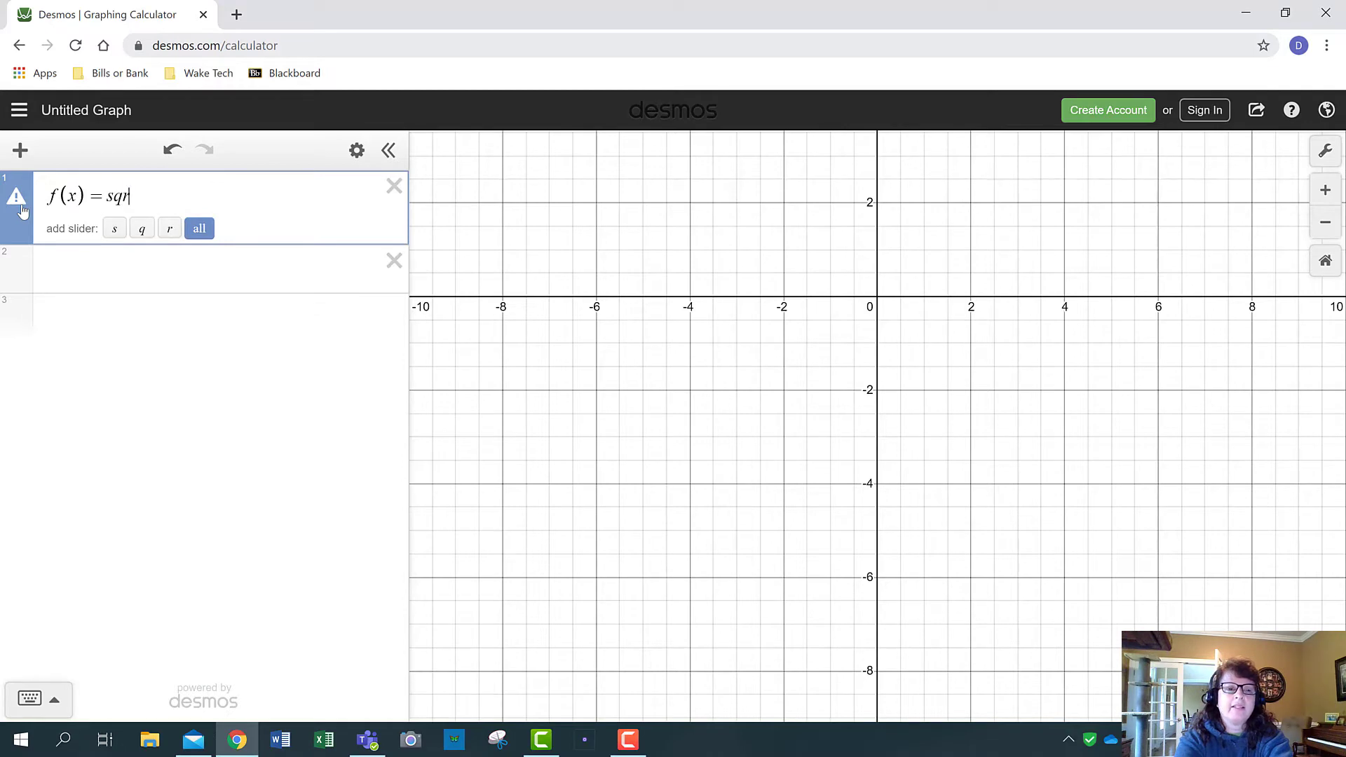
type("t")
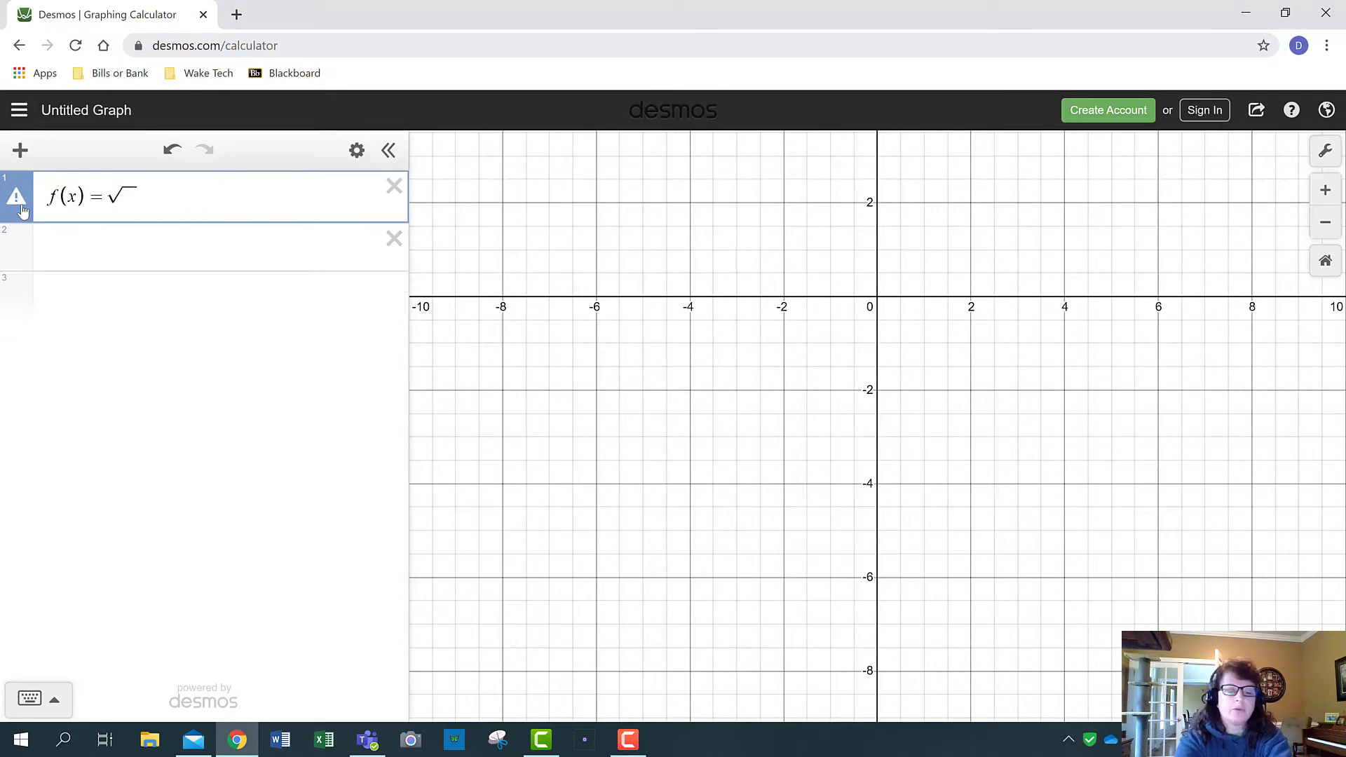
type("x-")
type("2")
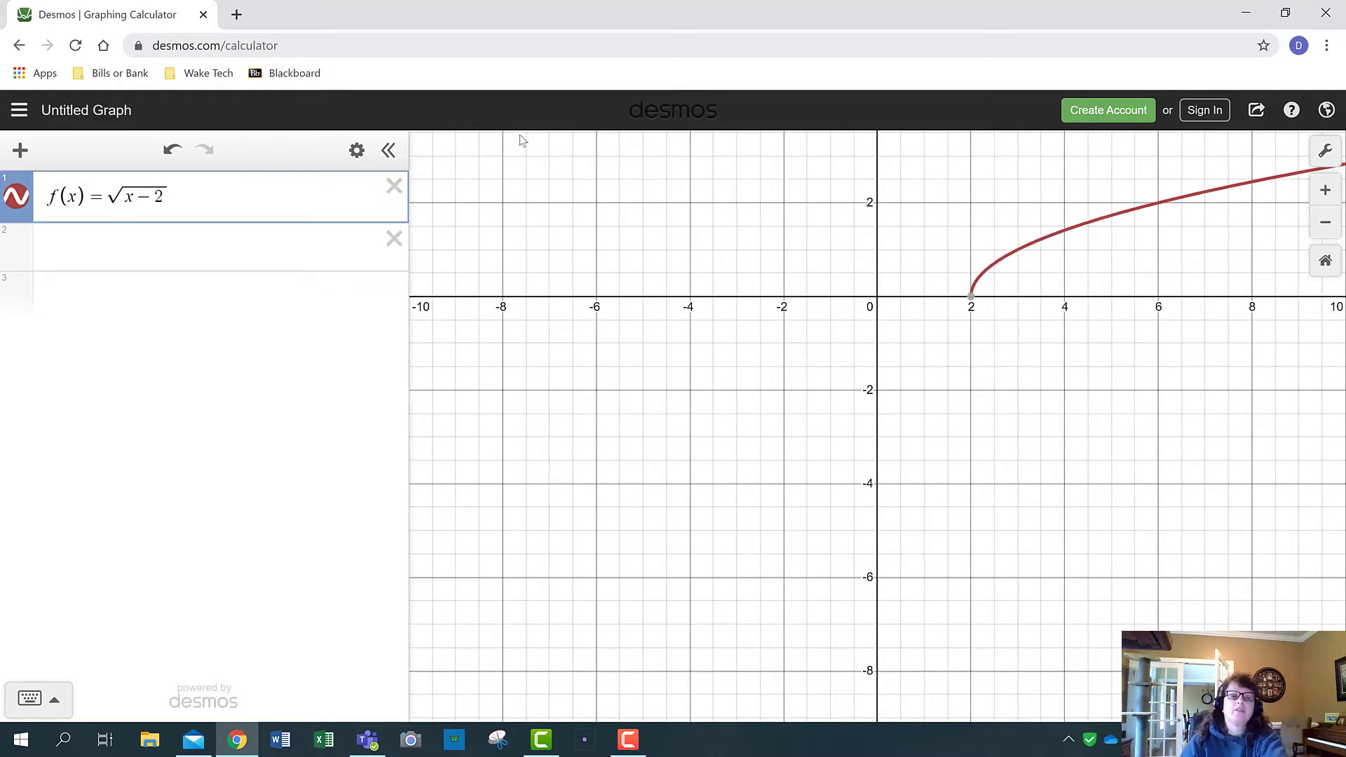
left_click_drag(766, 227, 413, 337)
left_click_drag(656, 438, 670, 420)
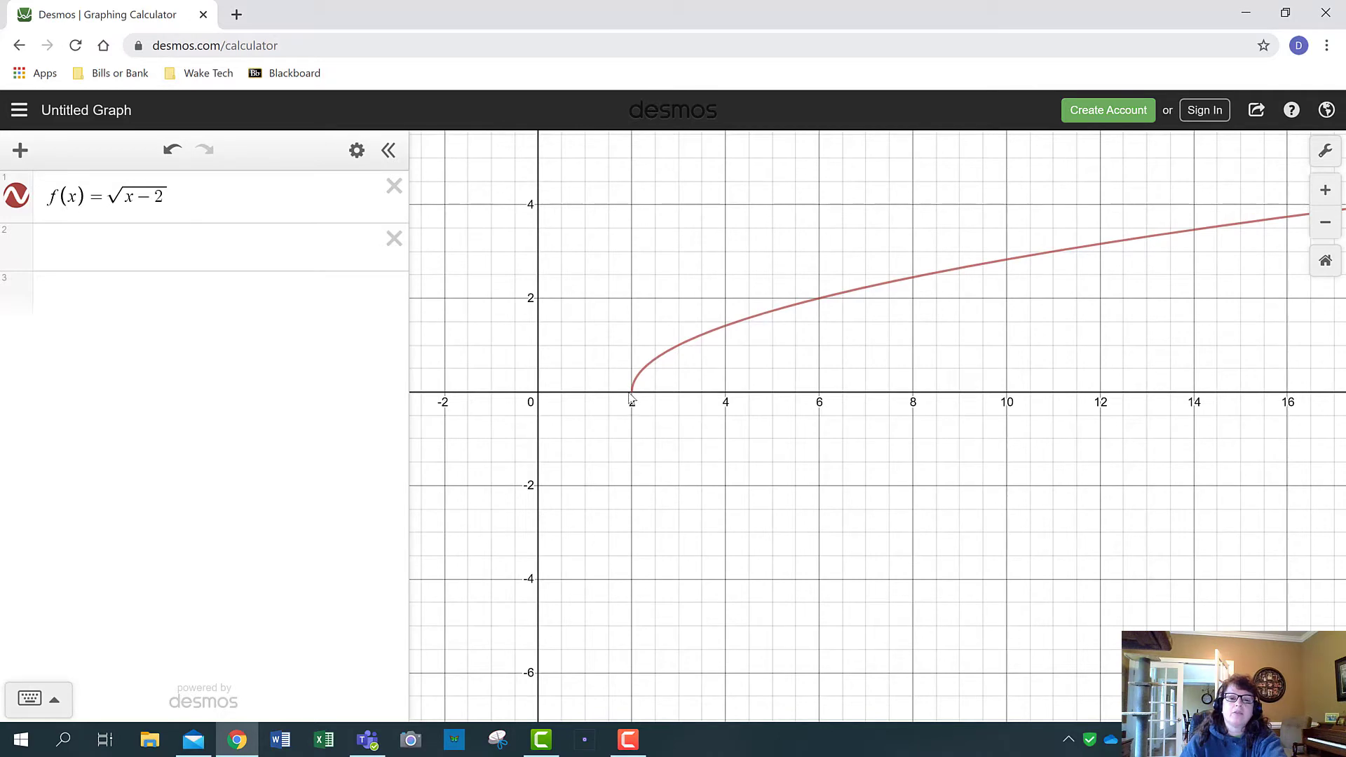
left_click(156, 252)
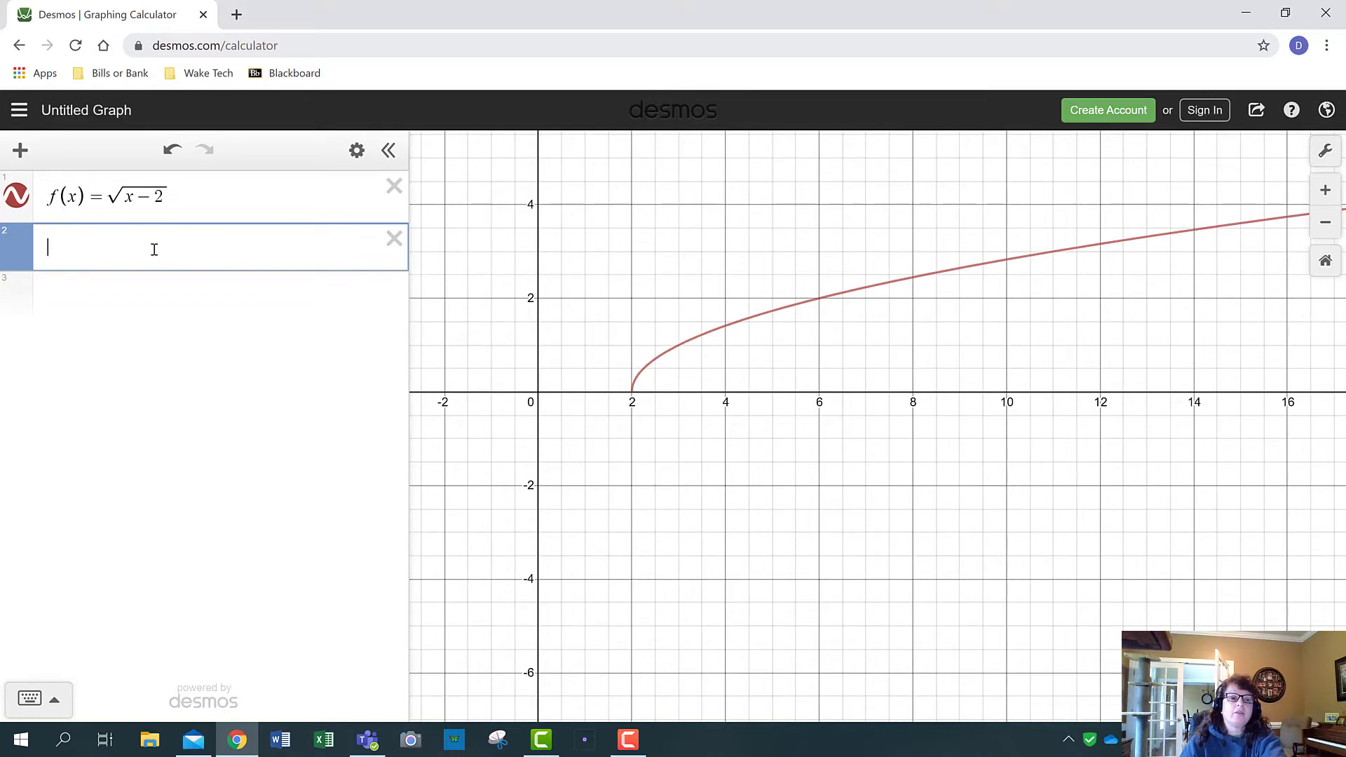
Insert a table whose second column header is √(x−2)
left_click(21, 151)
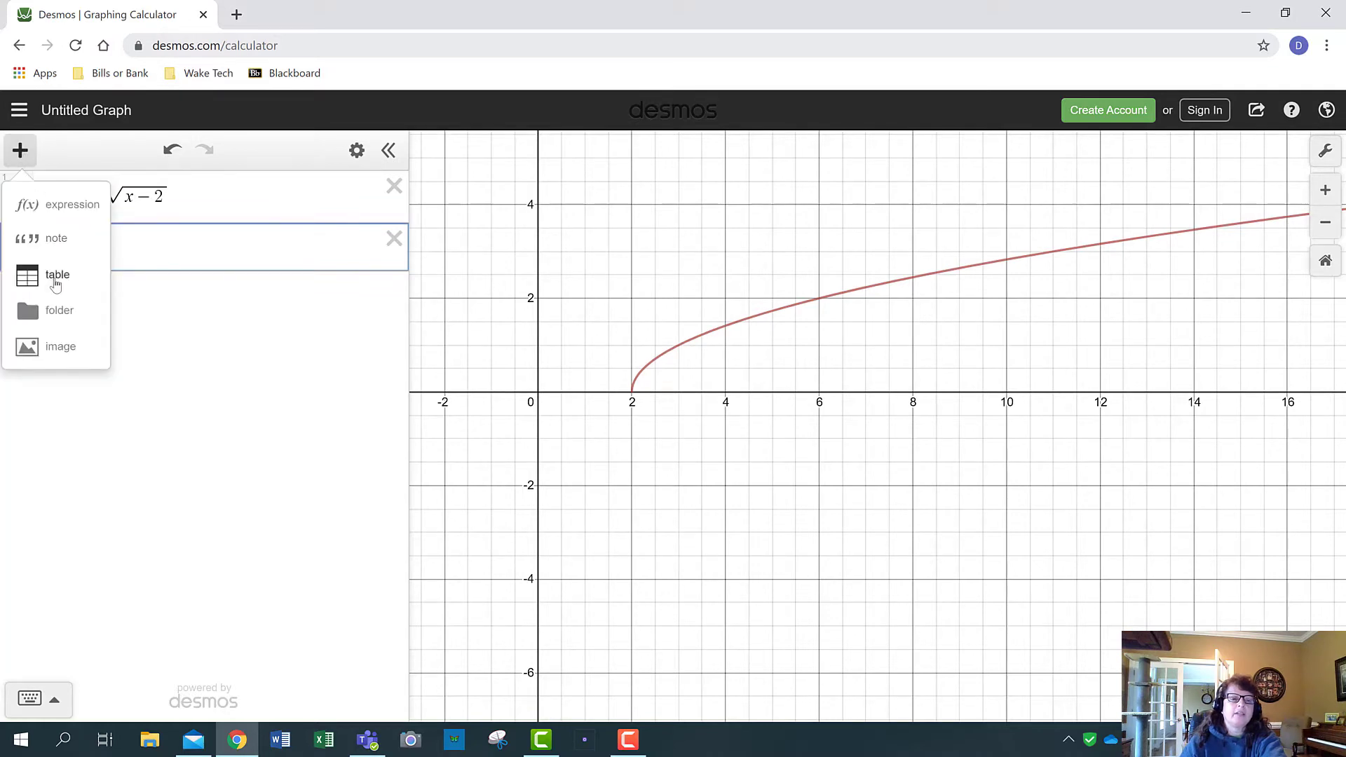
left_click(57, 276)
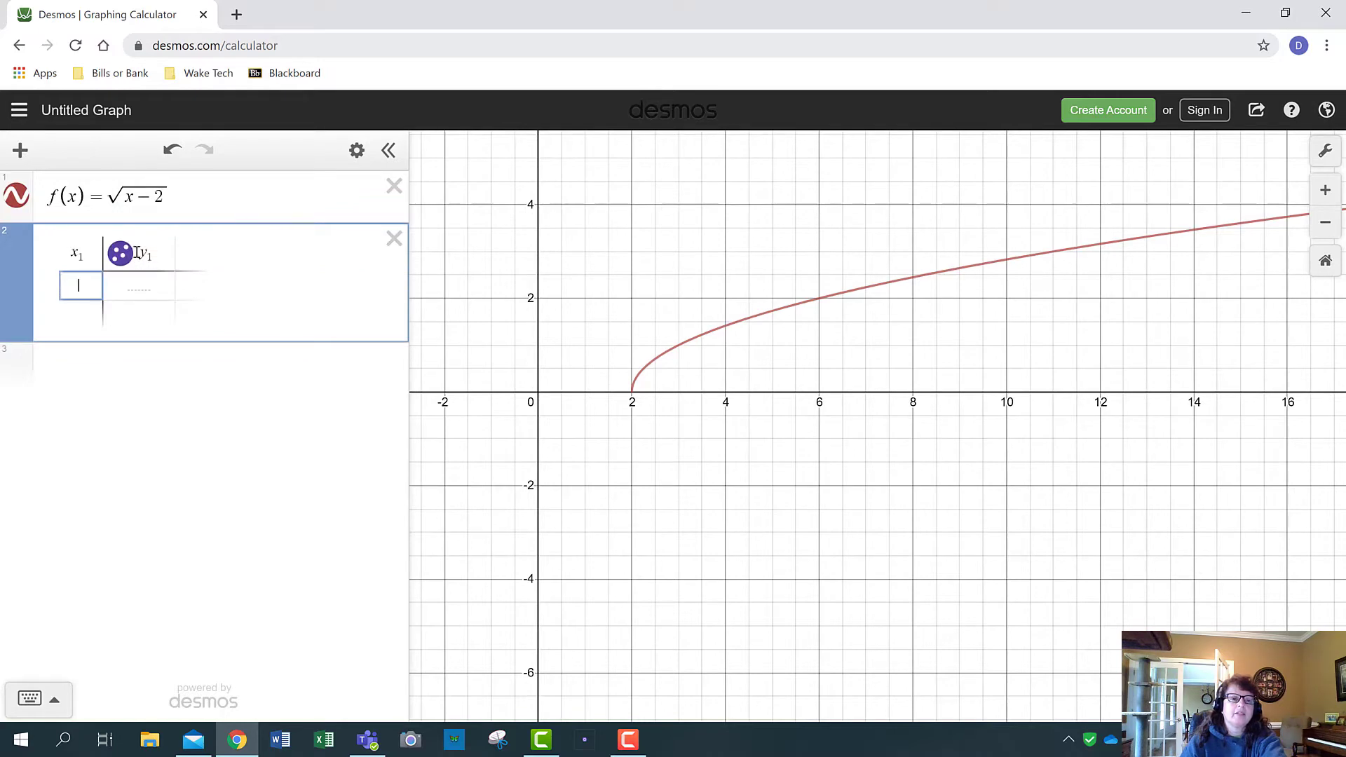
left_click(161, 256)
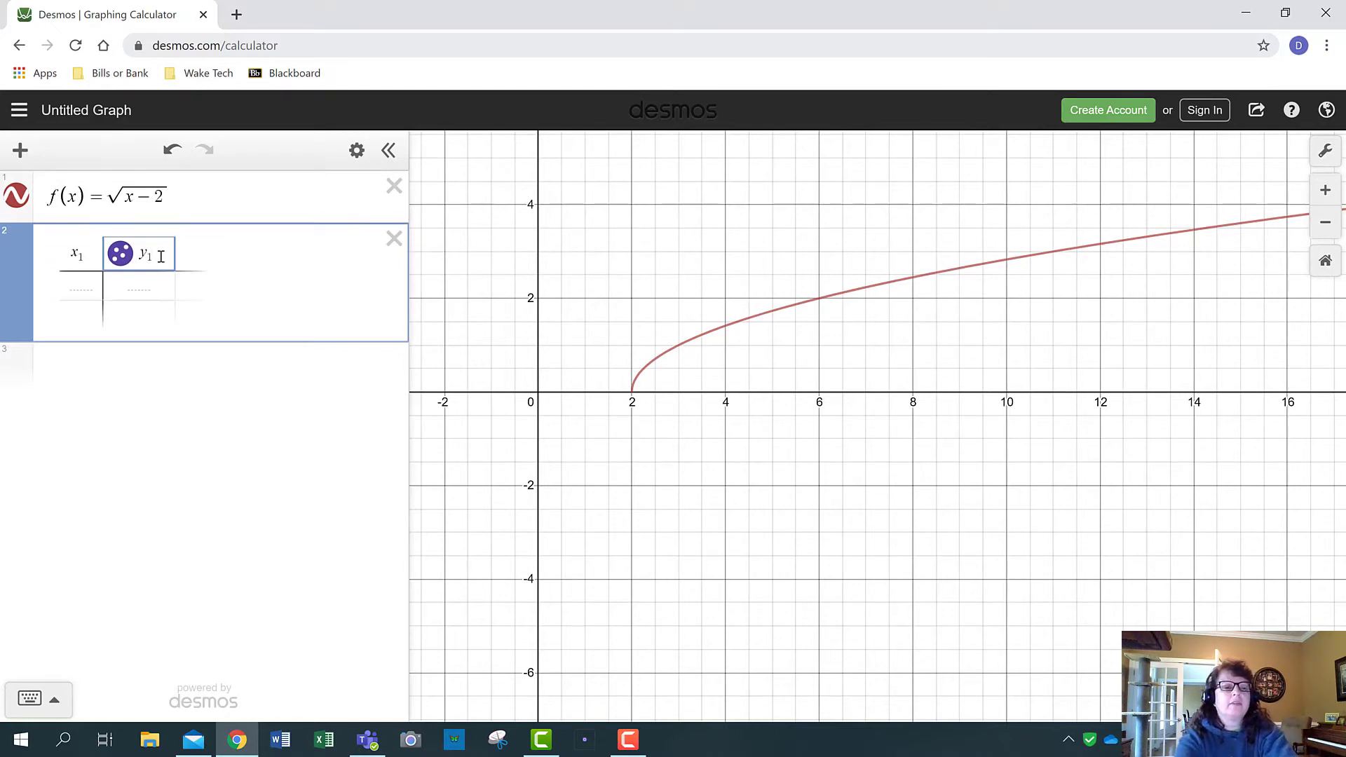
key("BackSpace")
key("BackSpace")
key("BackSpace")
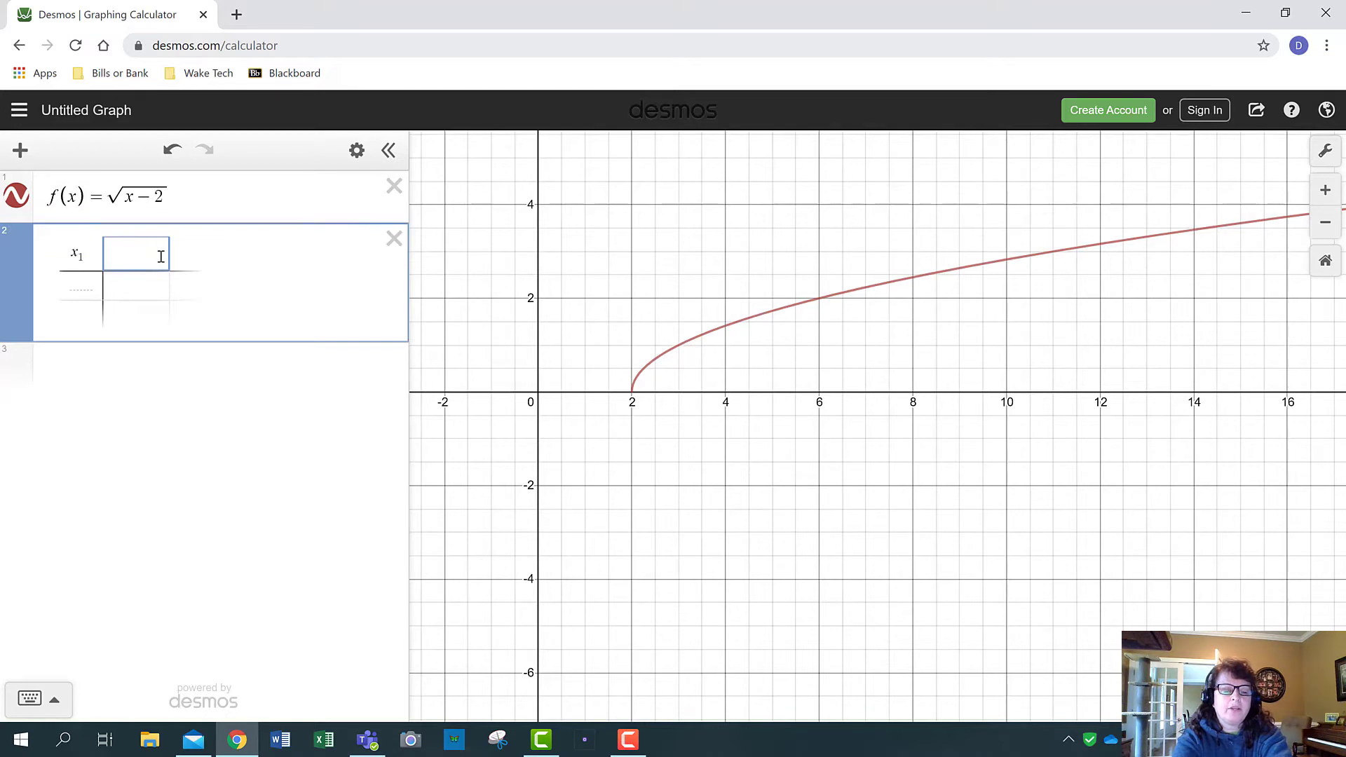
type("sqr")
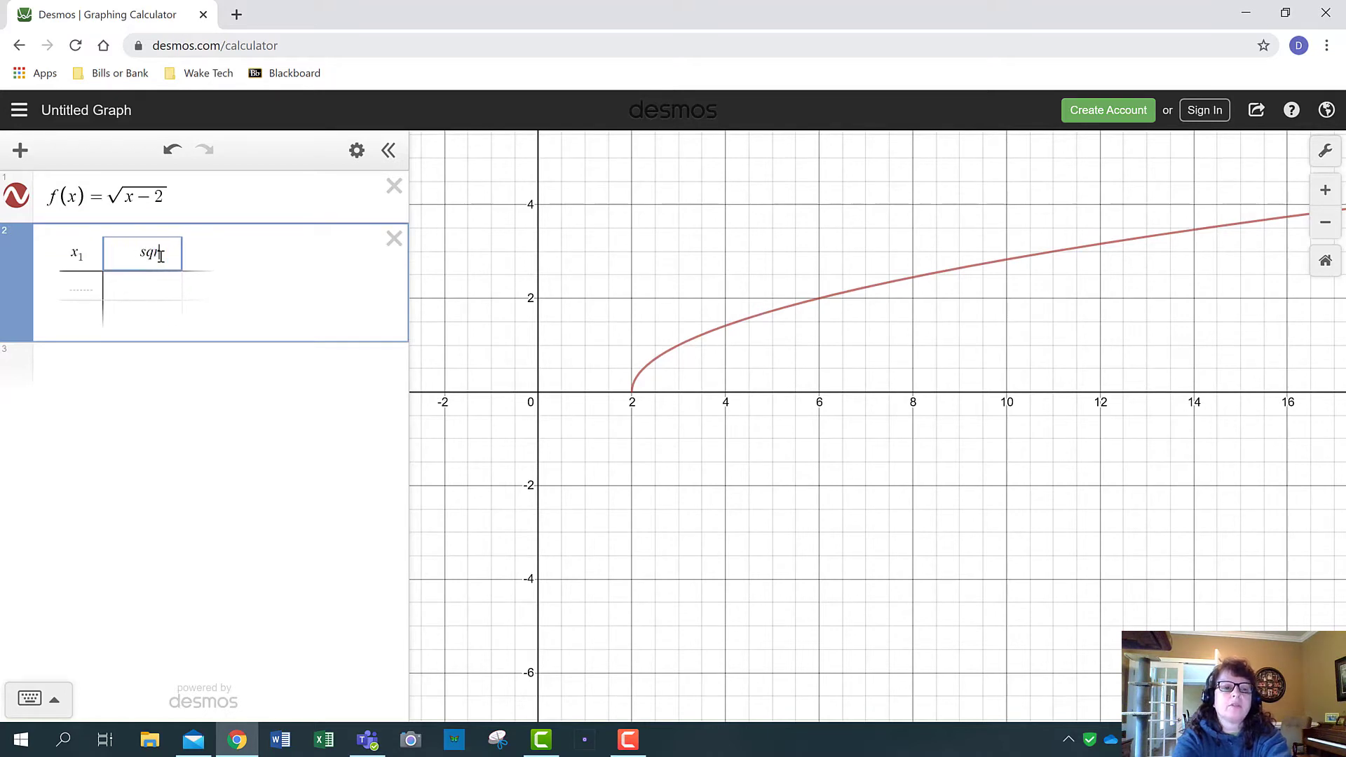
type("tx-2")
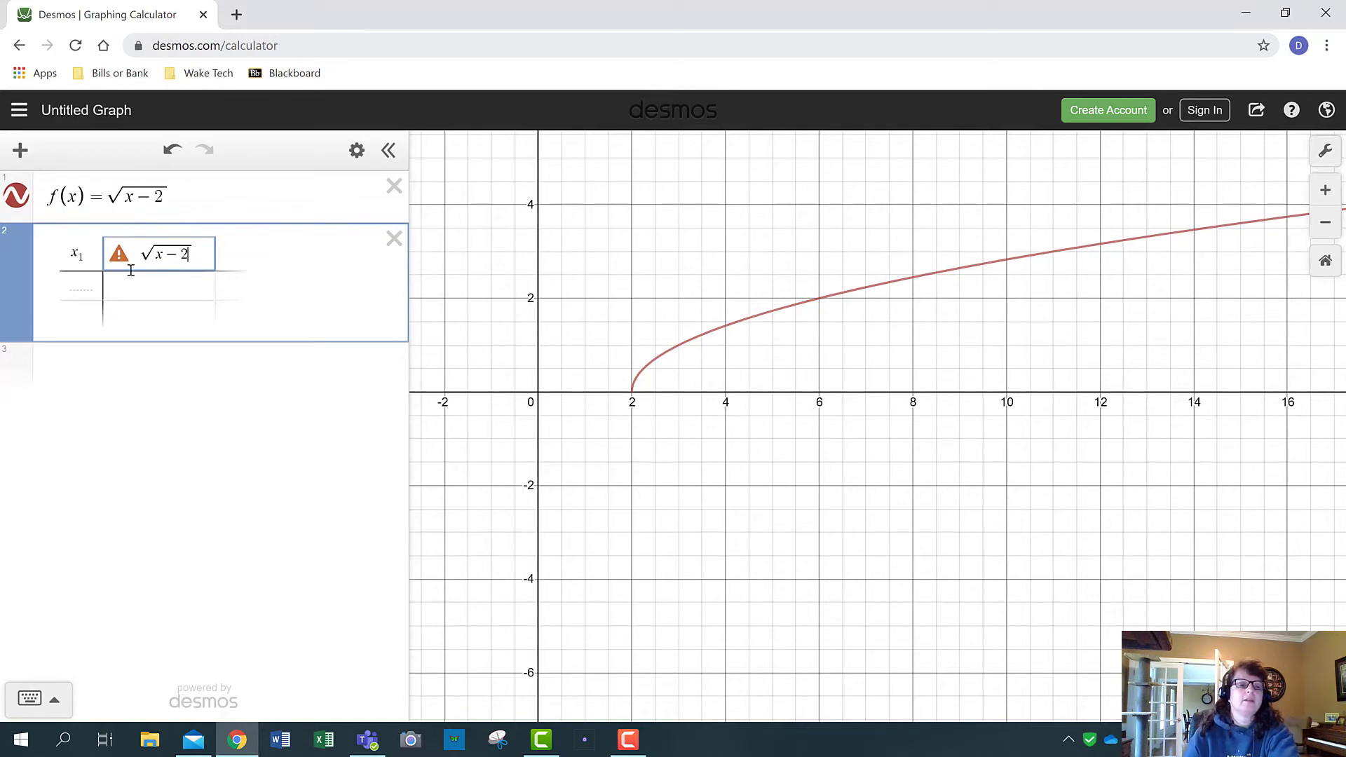
Enter x = 1 (giving undefined) and rename the x₁ column to x
left_click(83, 289)
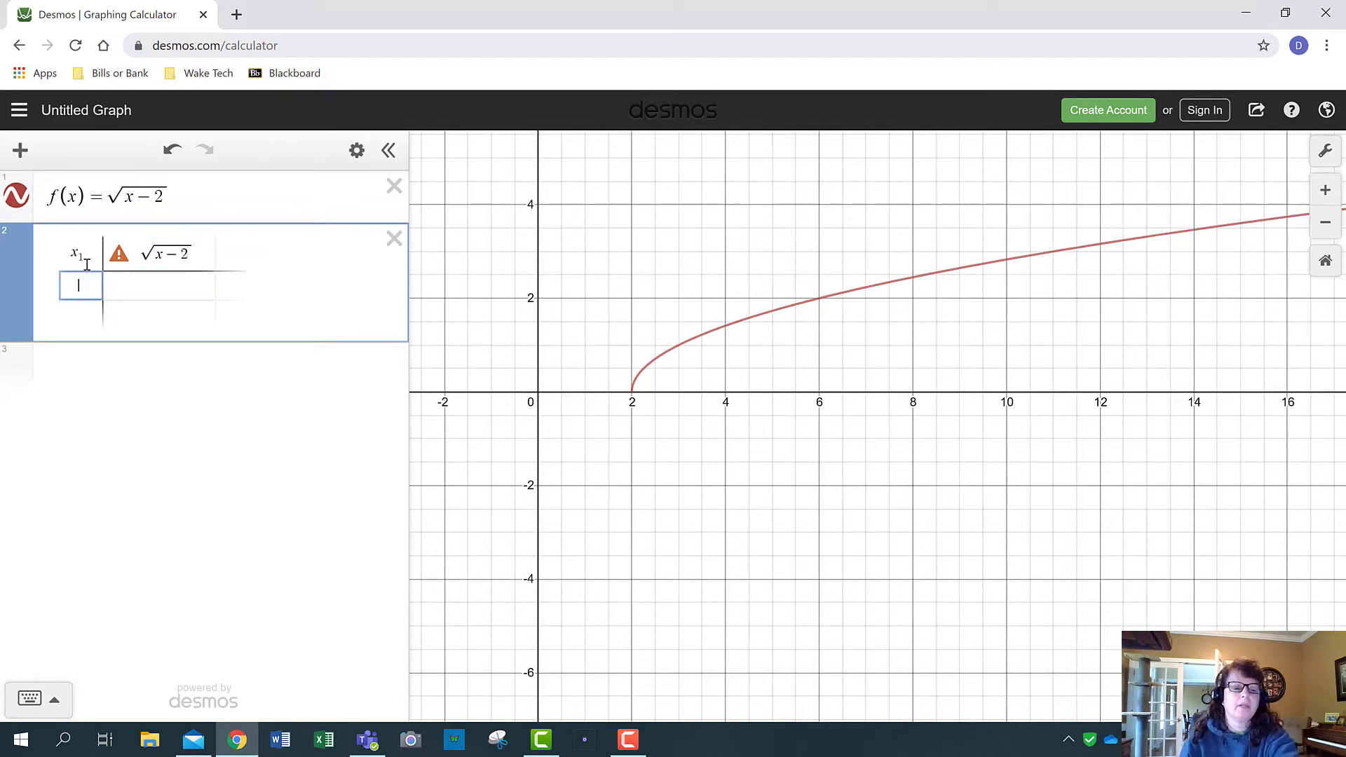
type("1")
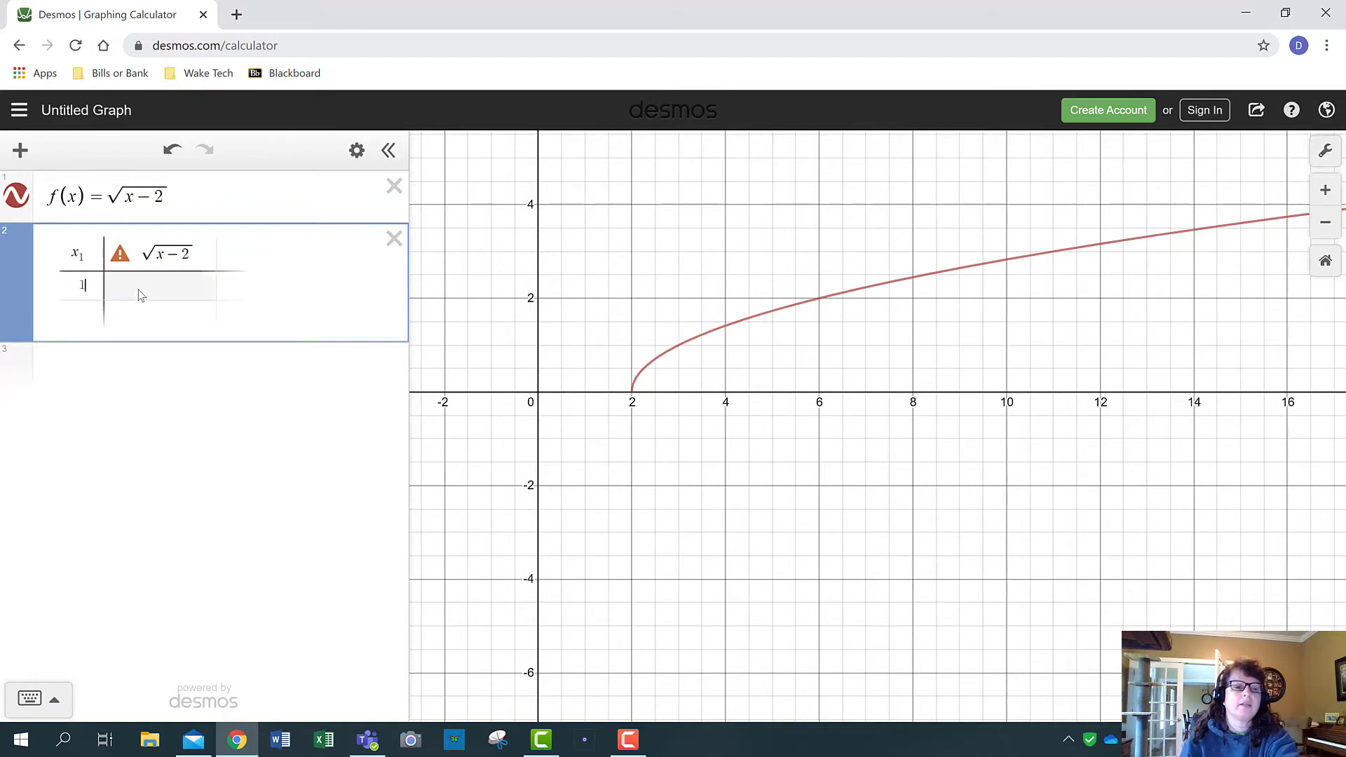
left_click(90, 254)
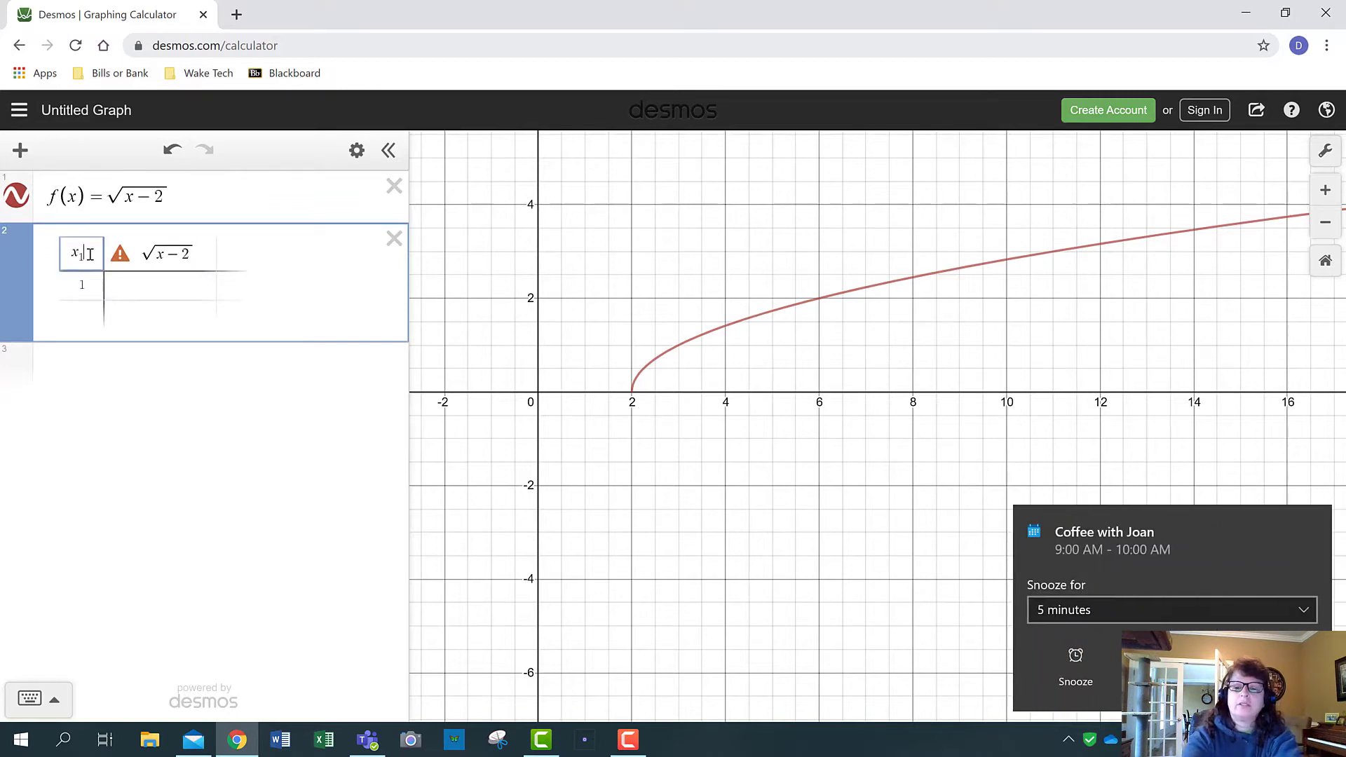
key("BackSpace")
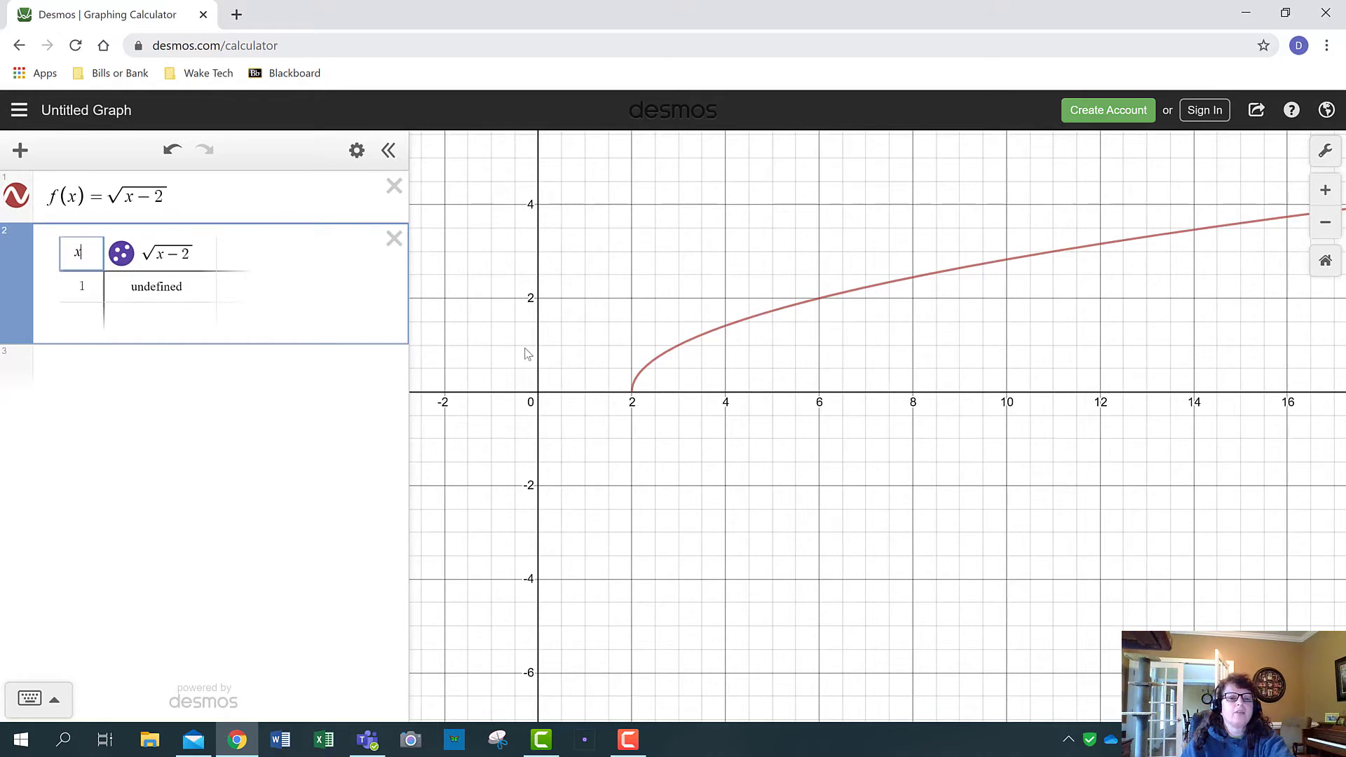
left_click(588, 397)
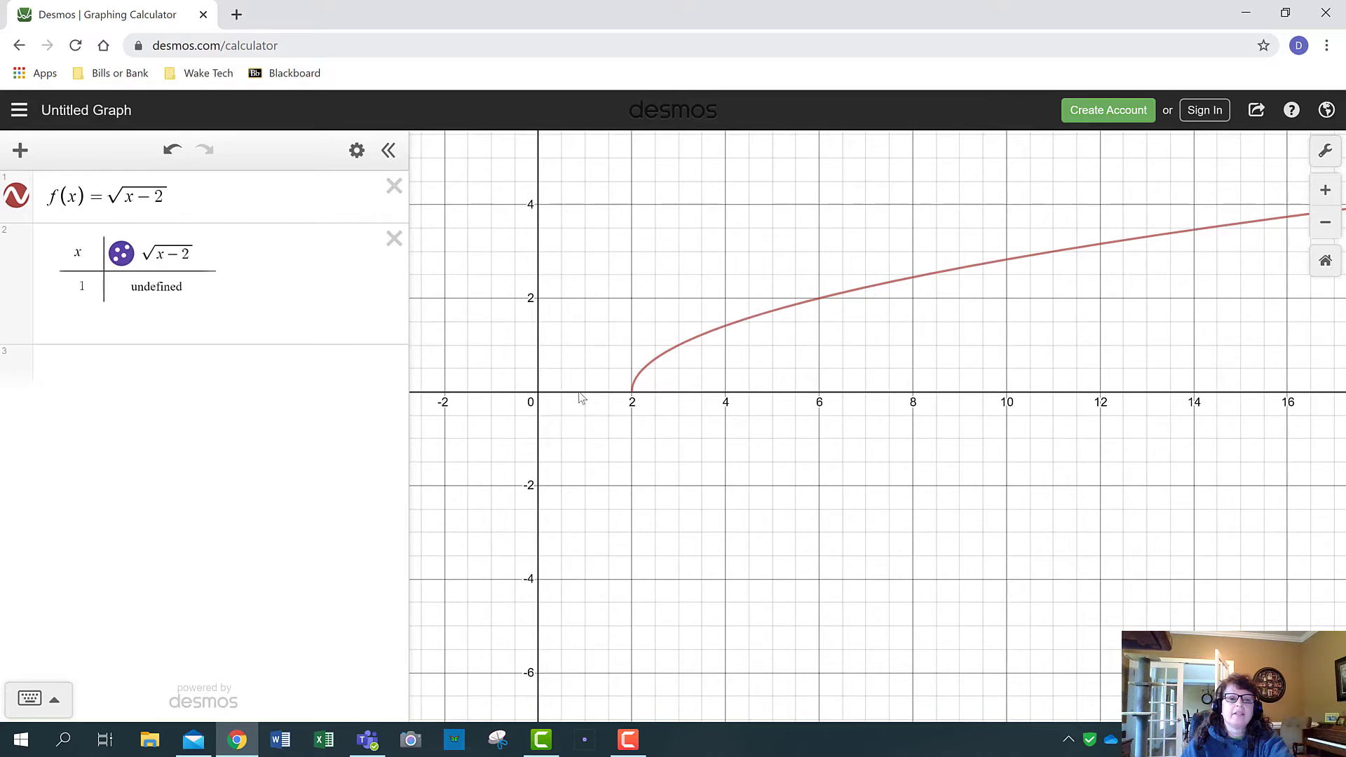
left_click(90, 313)
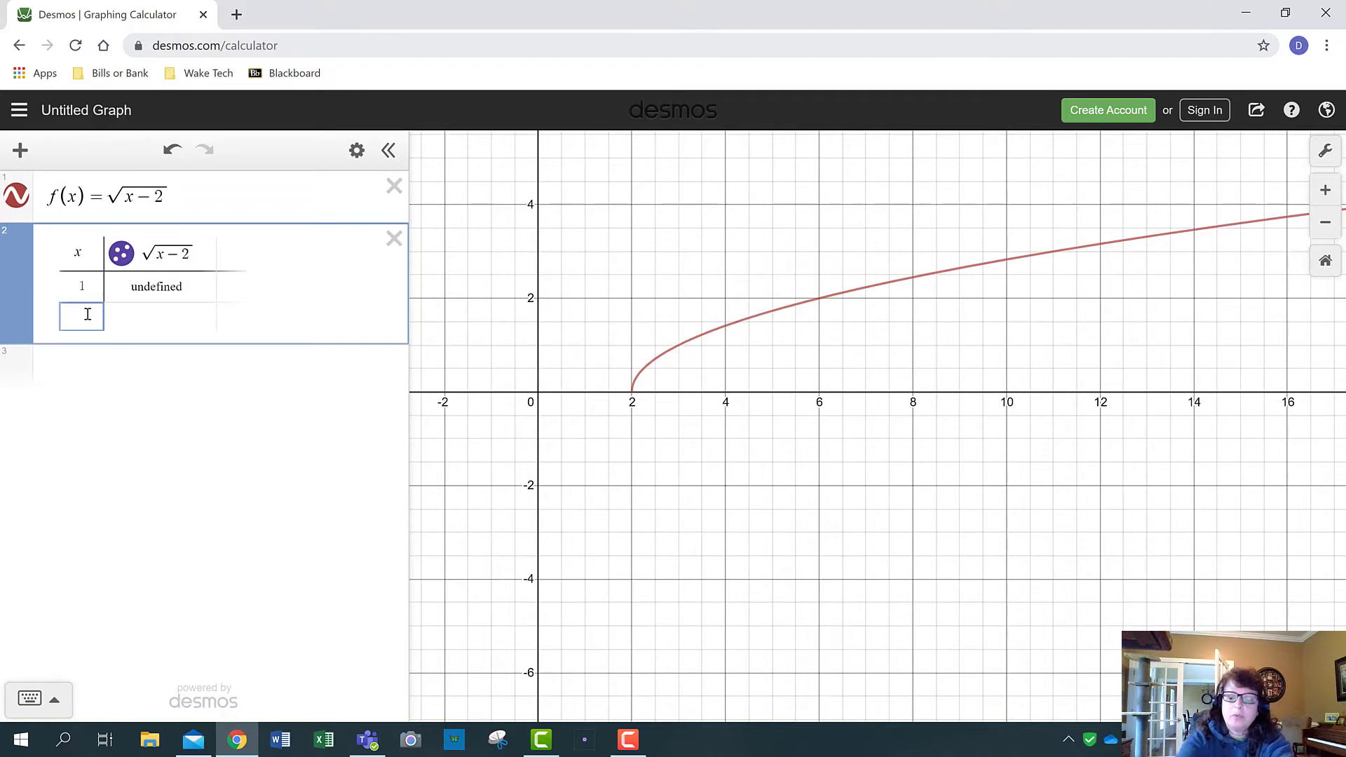
Change the first two table x values to 2 and 2.5
type("1.5")
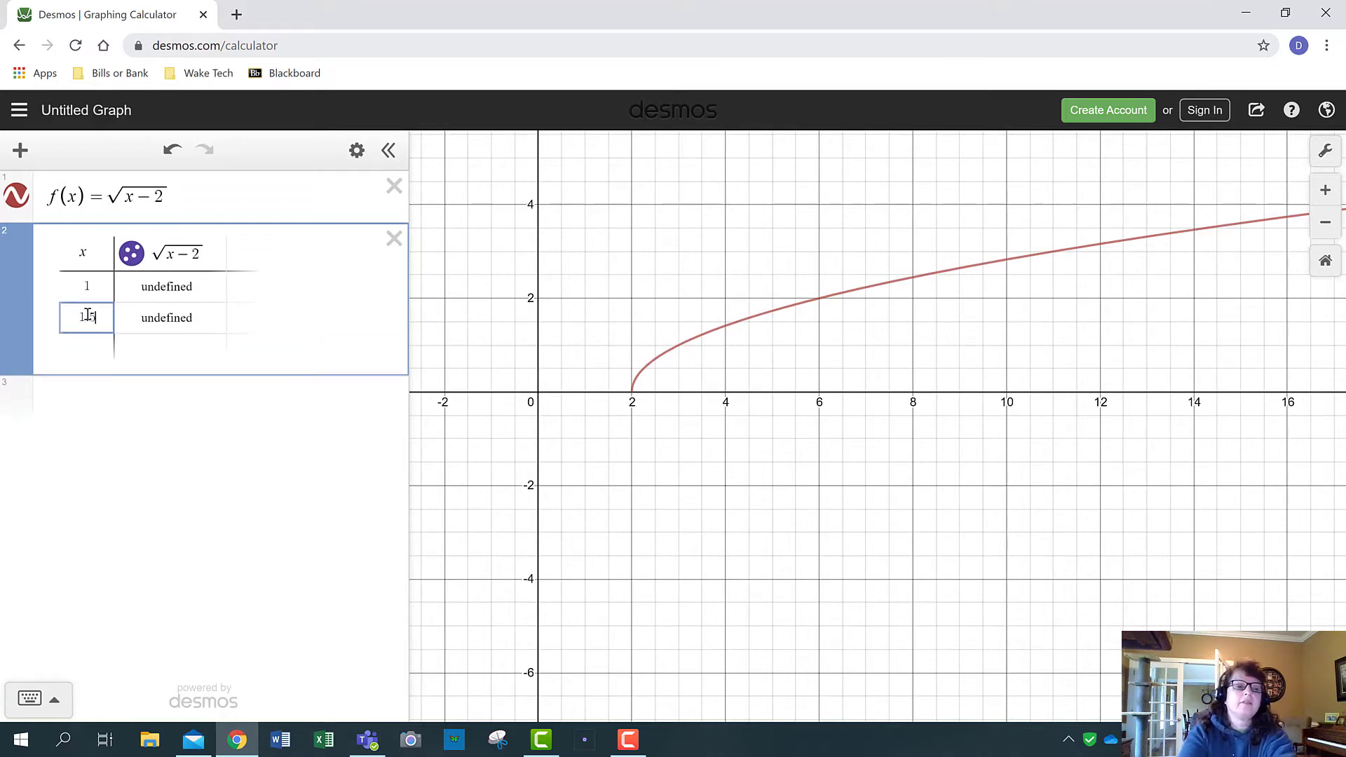
left_click(89, 360)
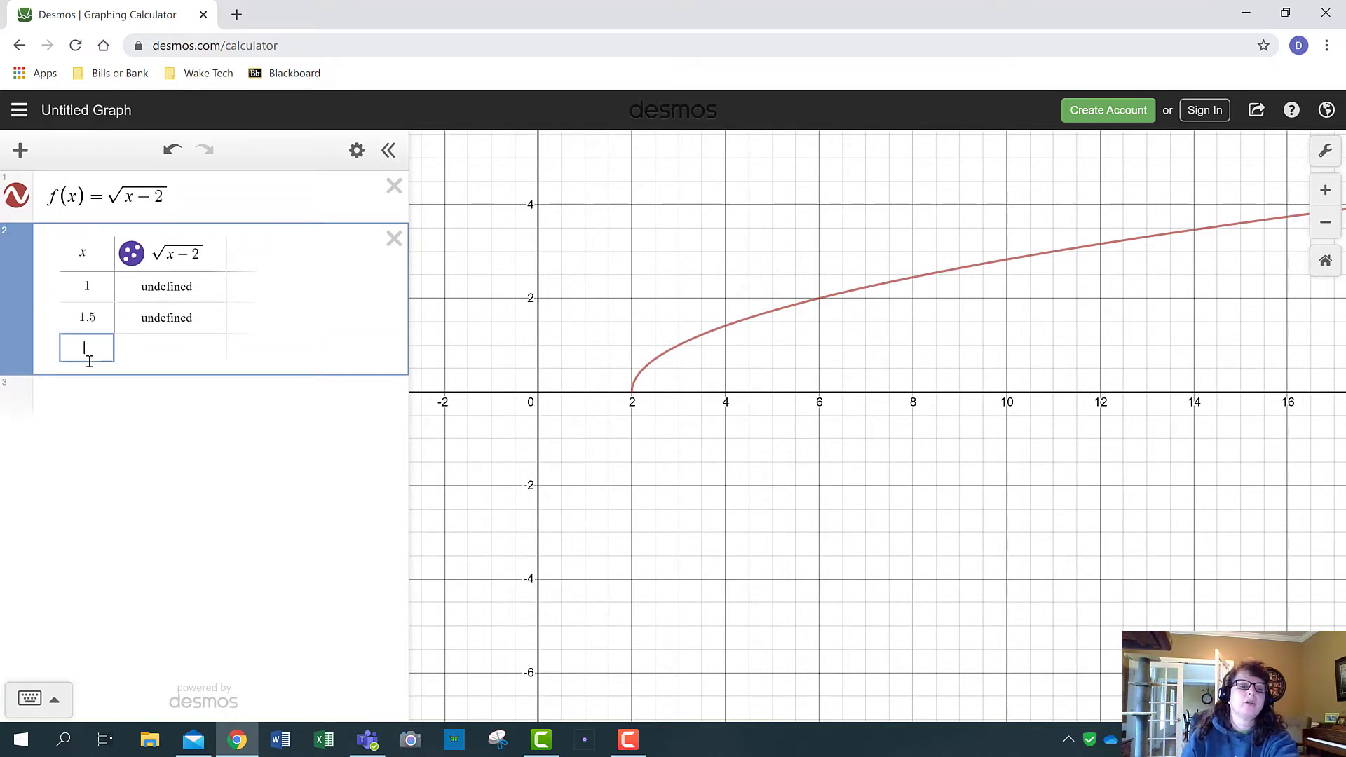
double_click(98, 286)
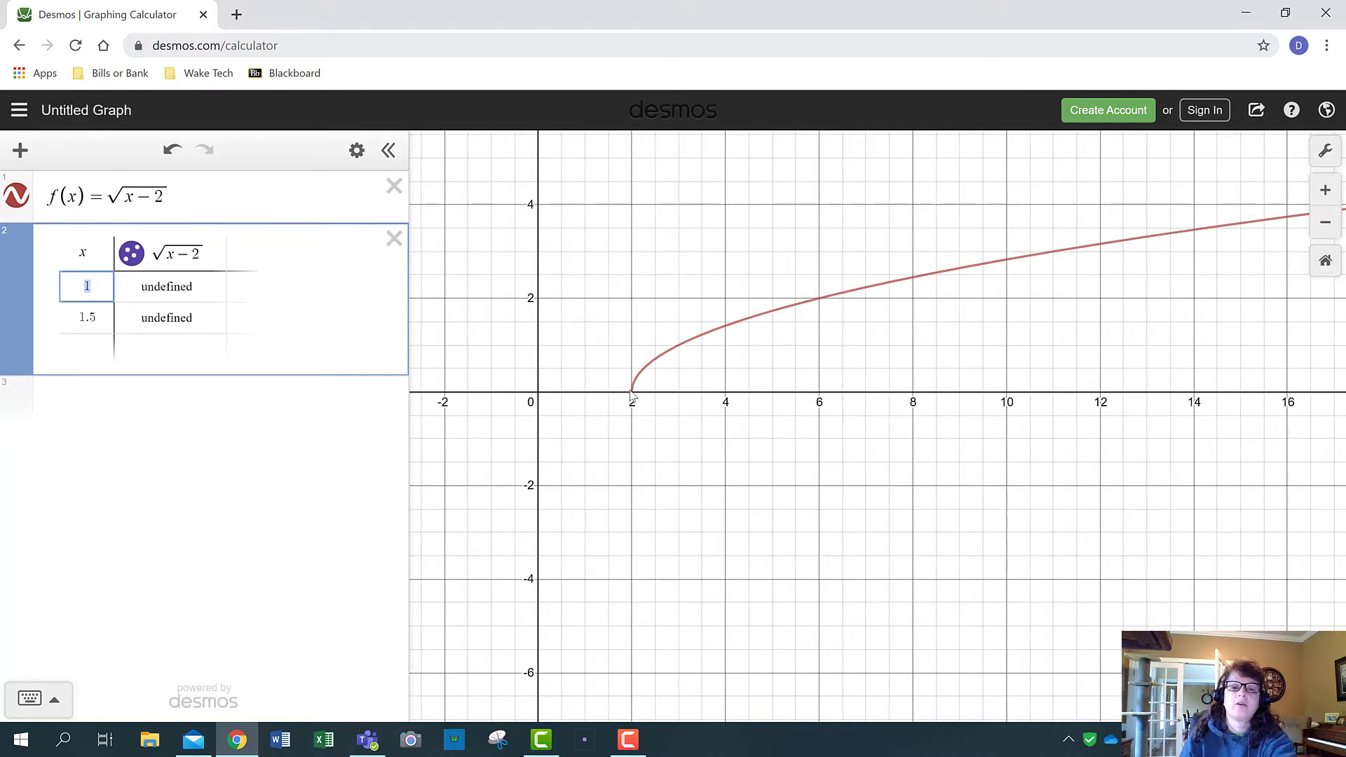
type("2")
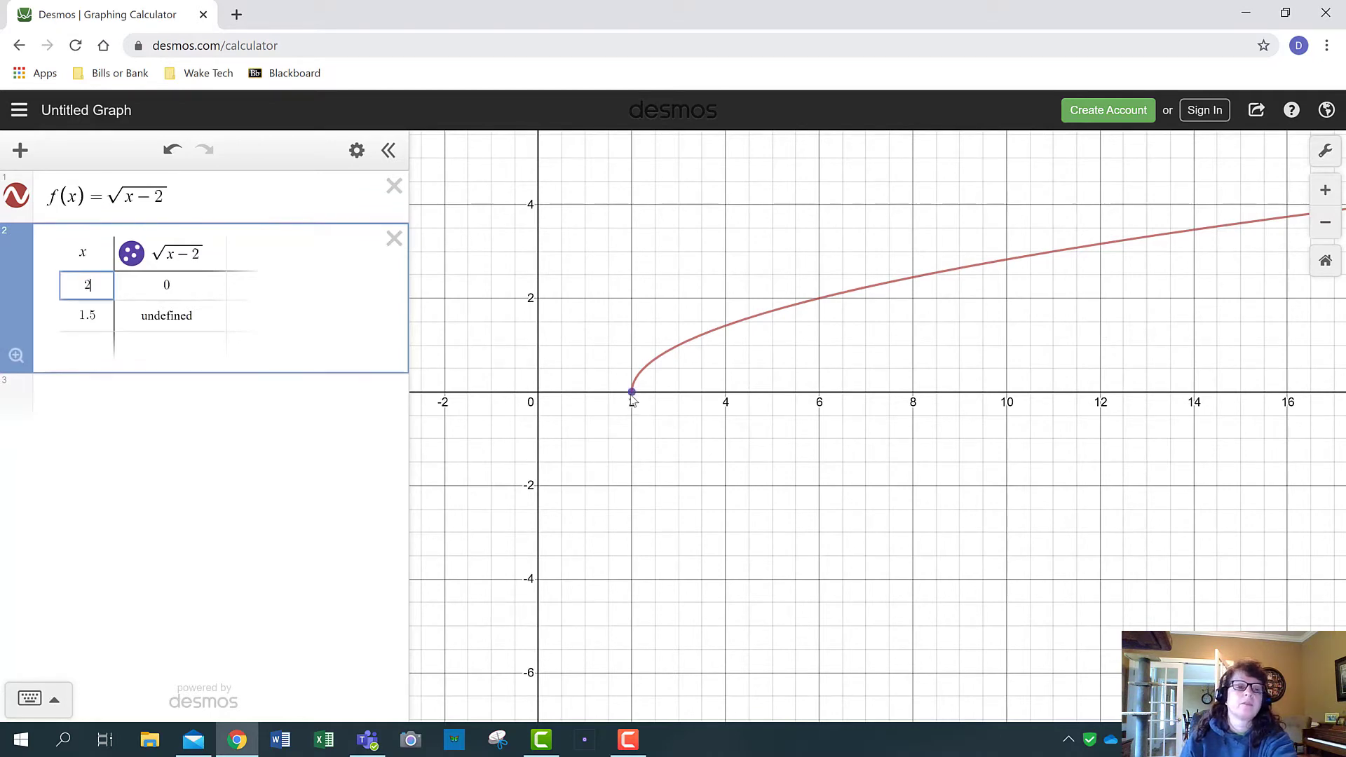
left_click(76, 313)
type("2.5")
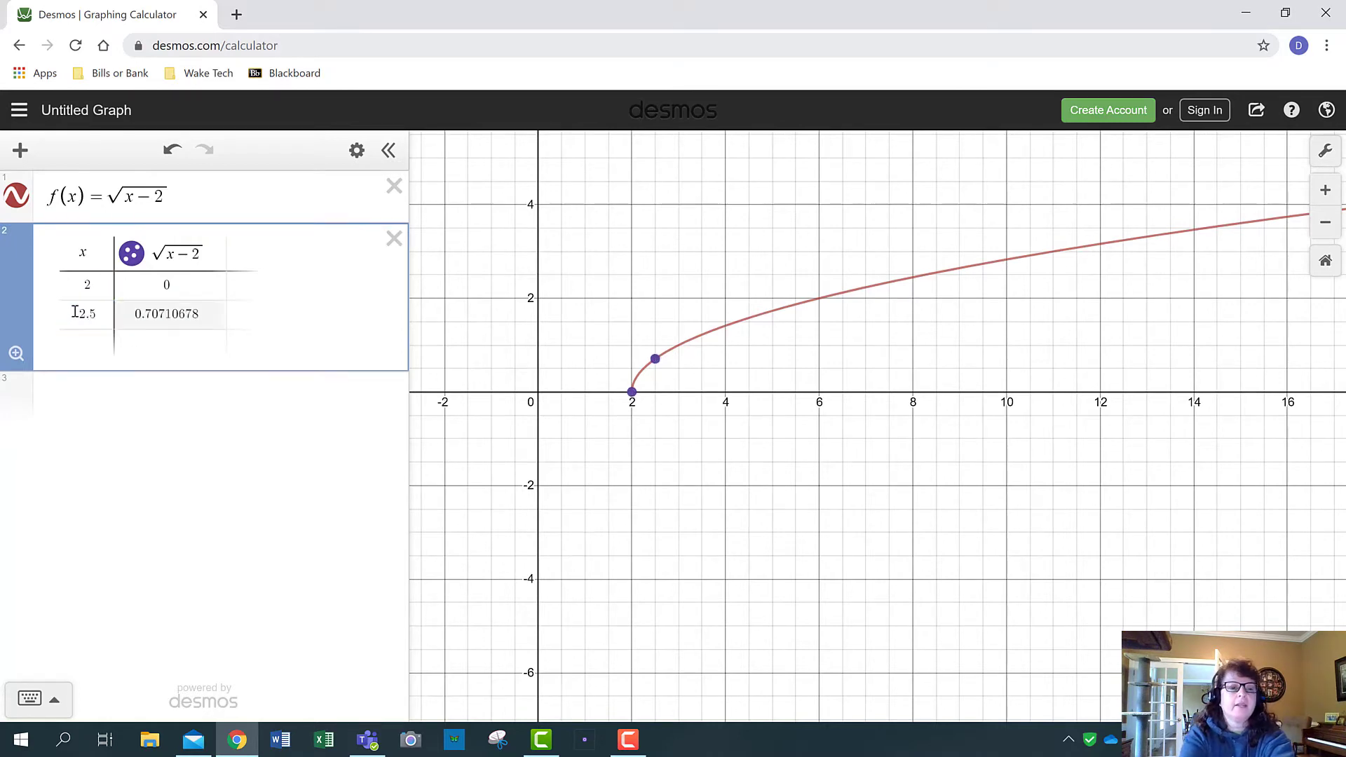
key("Return")
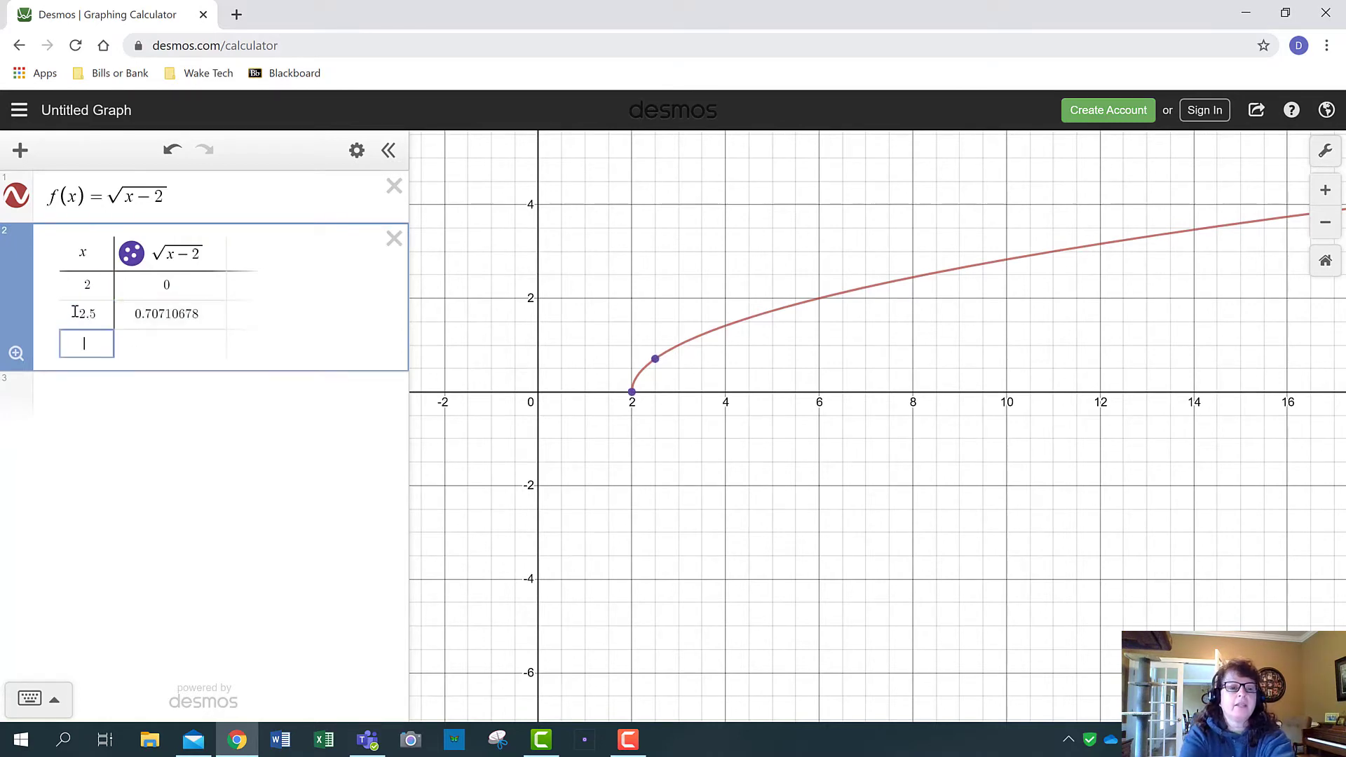
Add x values 3, 3.5, 4, 5 and 6 to the table
type("3")
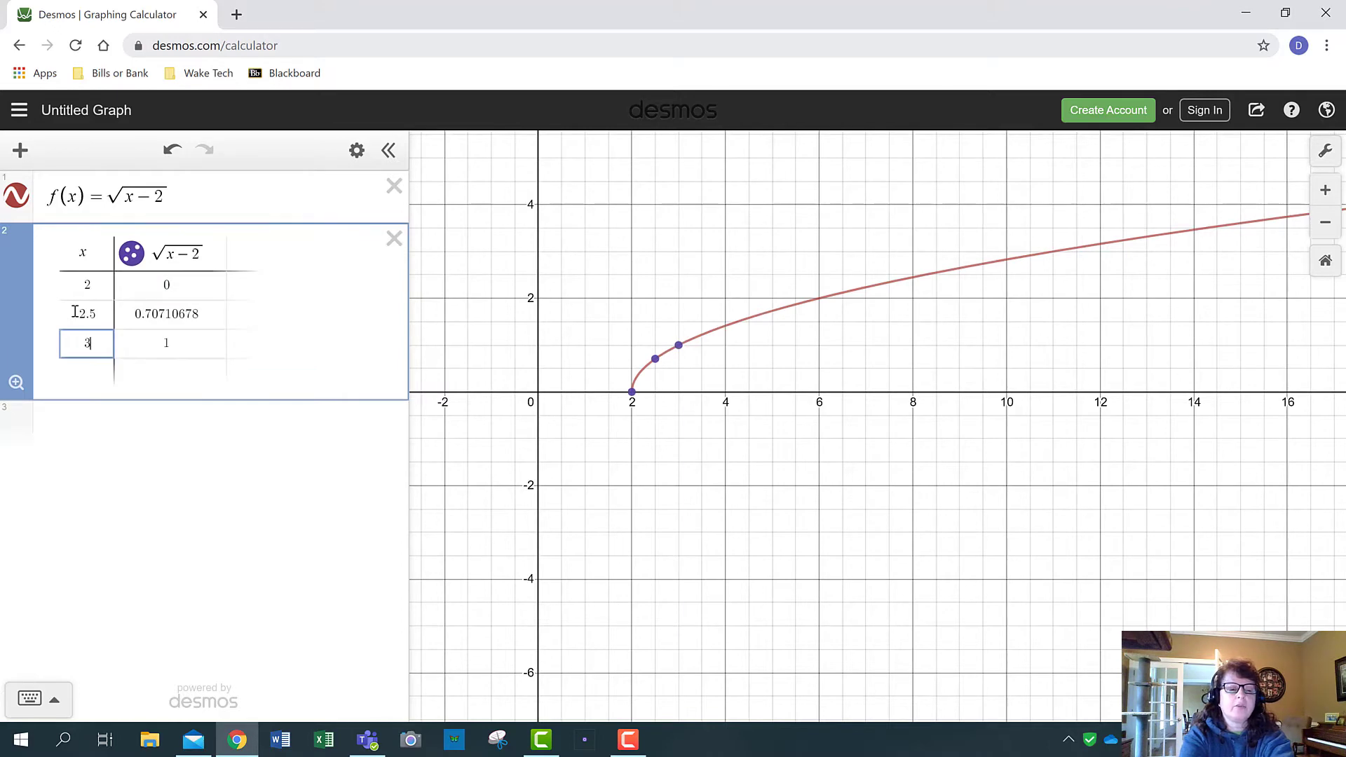
key("Escape")
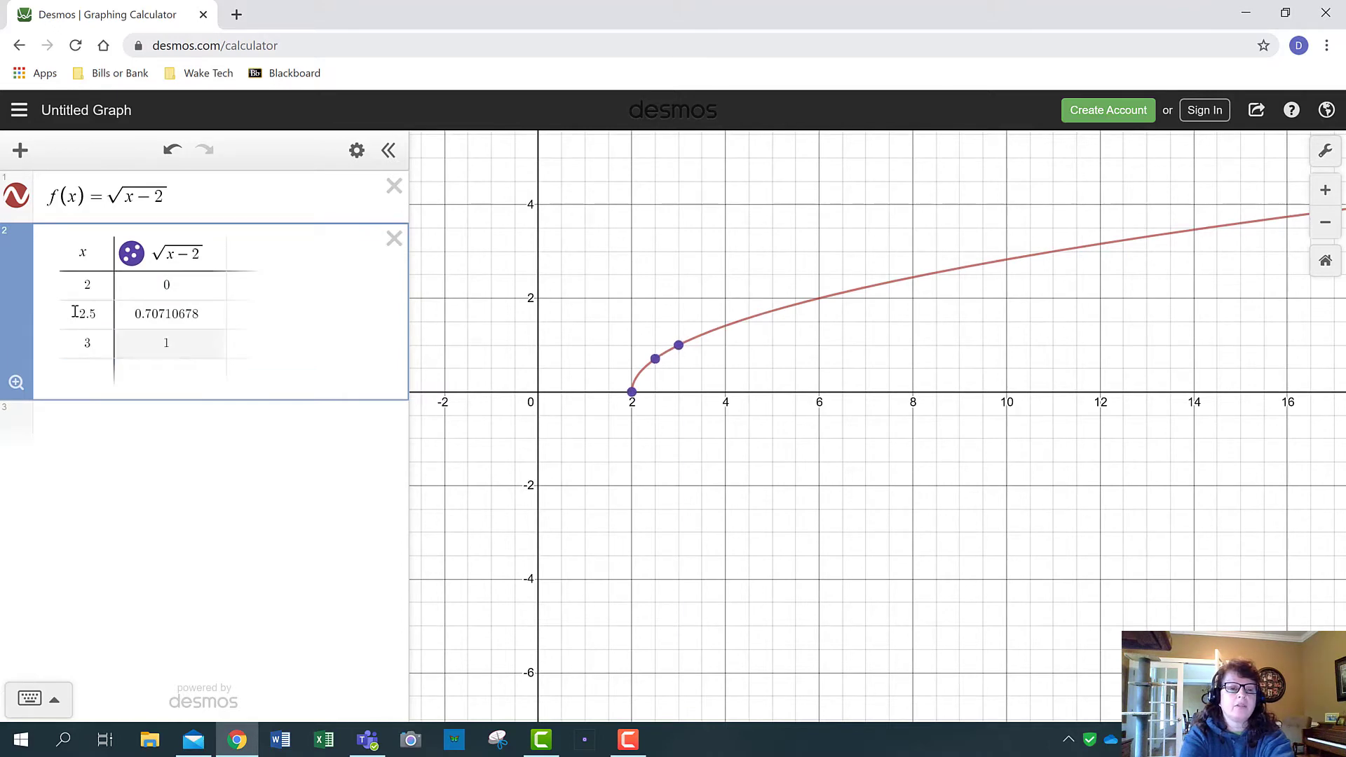
key("Return")
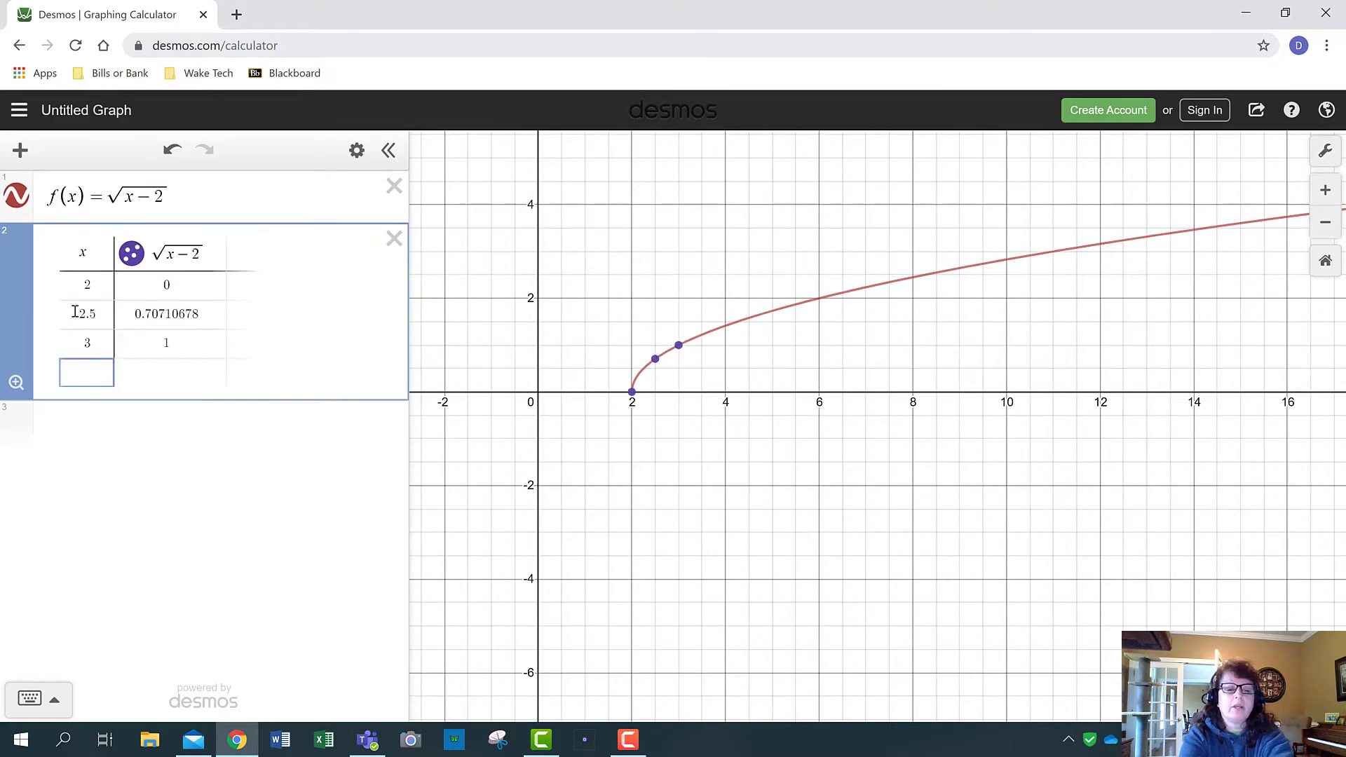
type("3.5")
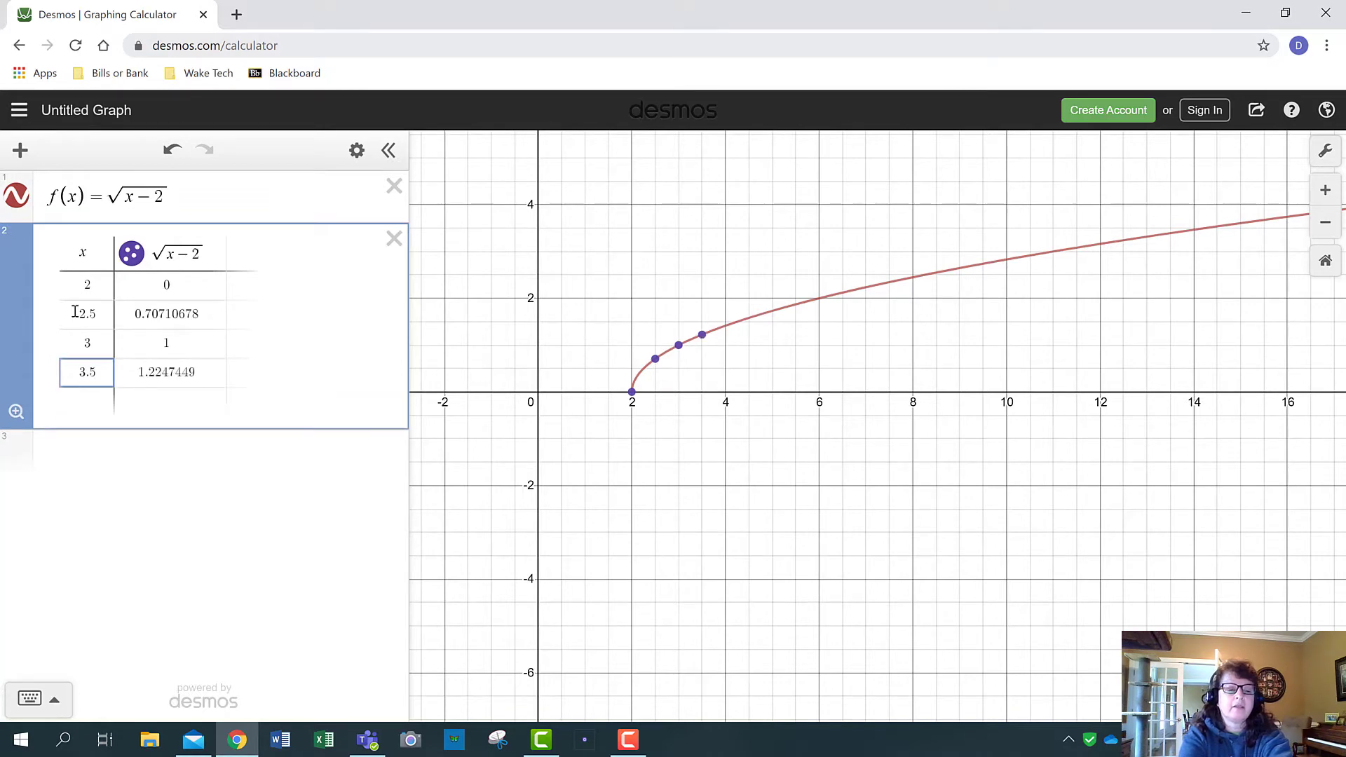
key("Return")
type("4")
key("Return")
type("5")
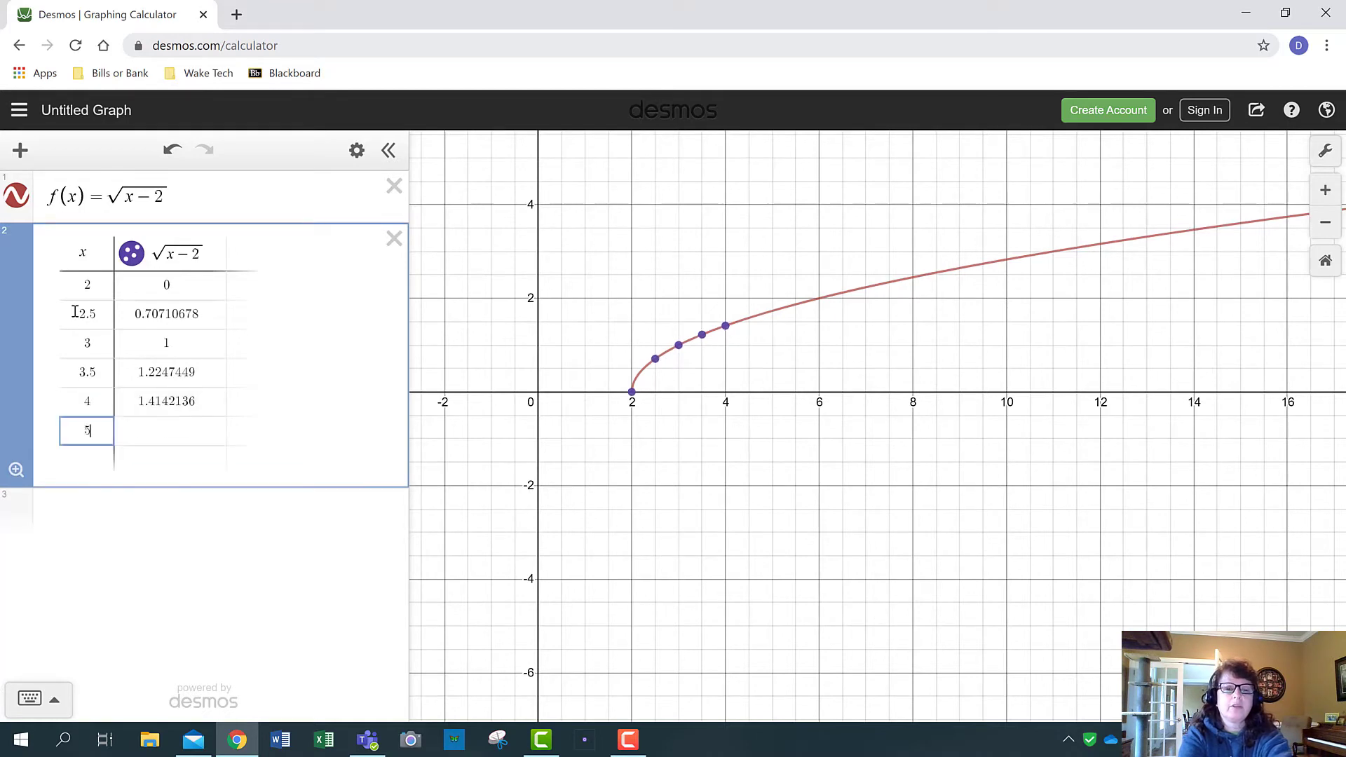
key("Return")
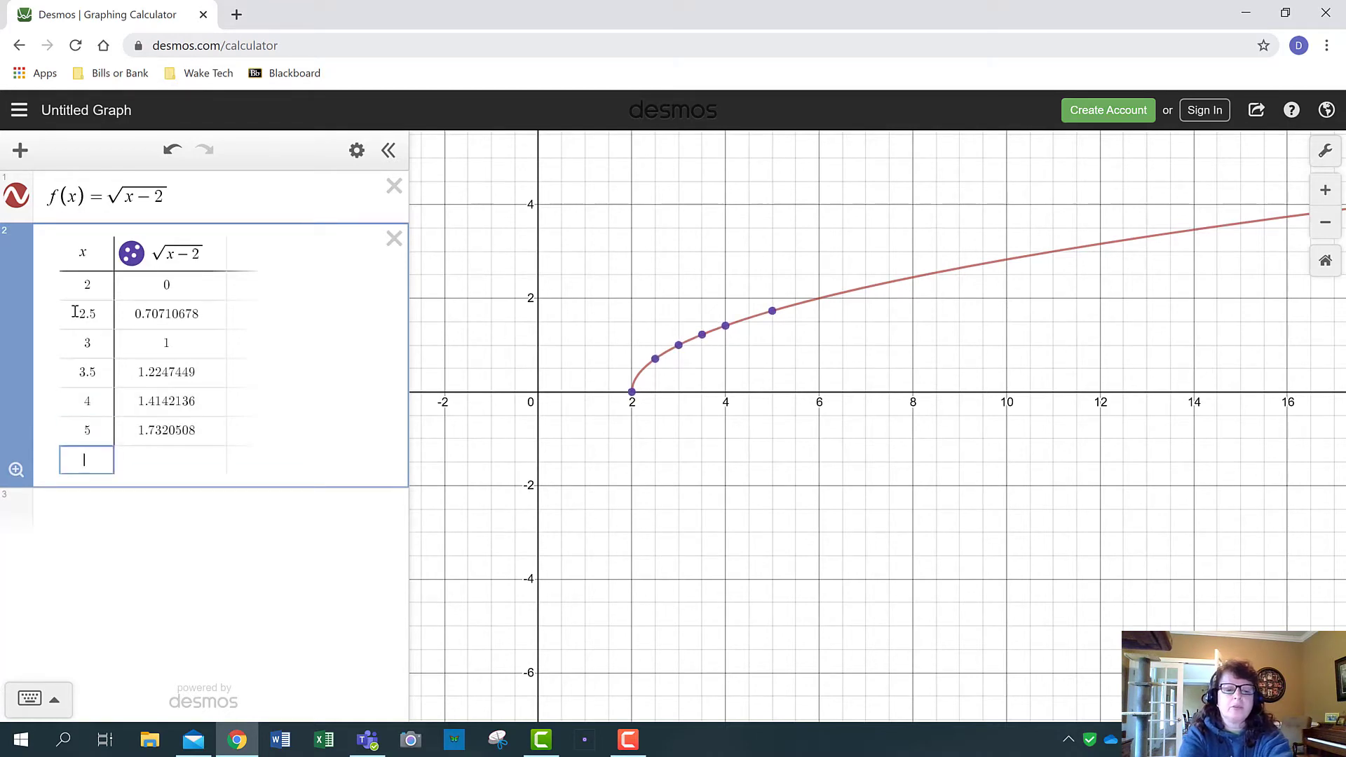
type("6")
key("Right")
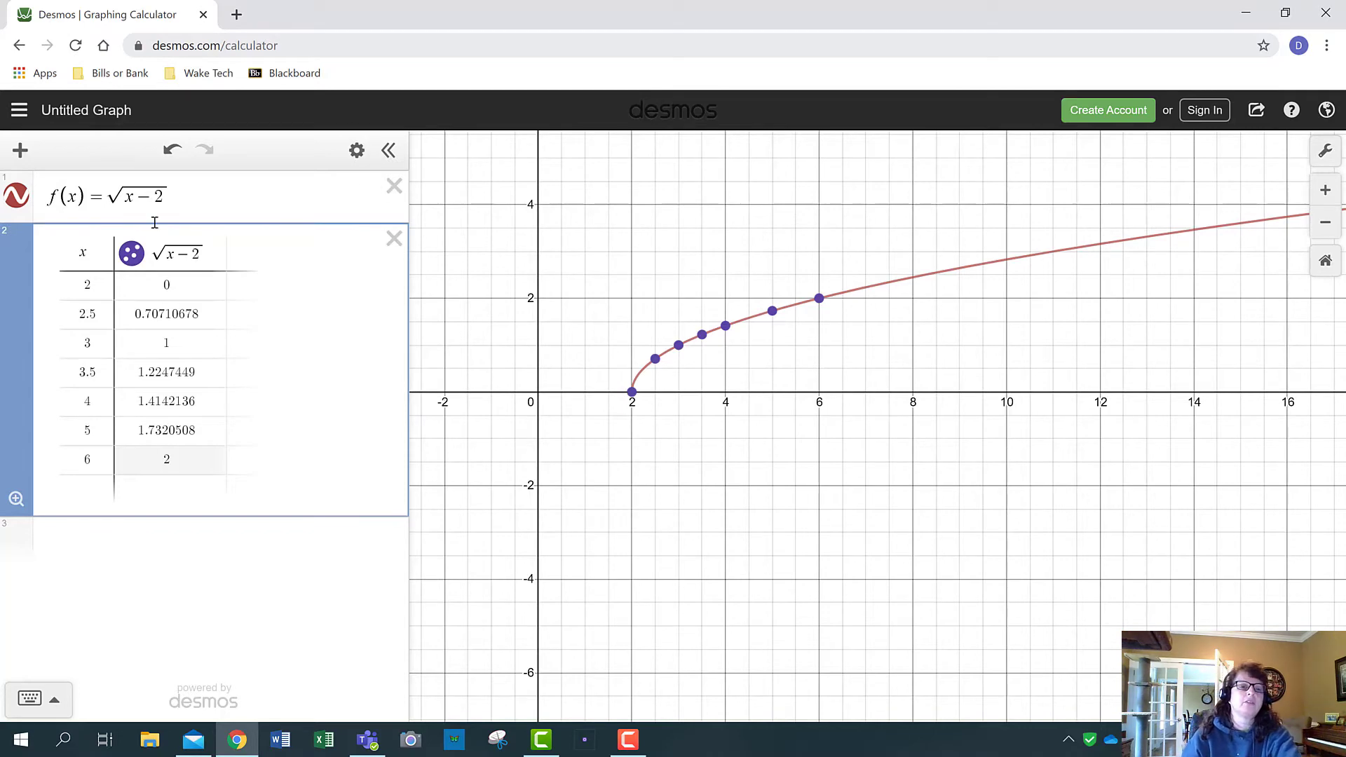
Redefine f(x) as (1/2)^x and delete the table of values
left_click(189, 208)
left_click_drag(189, 205, 126, 209)
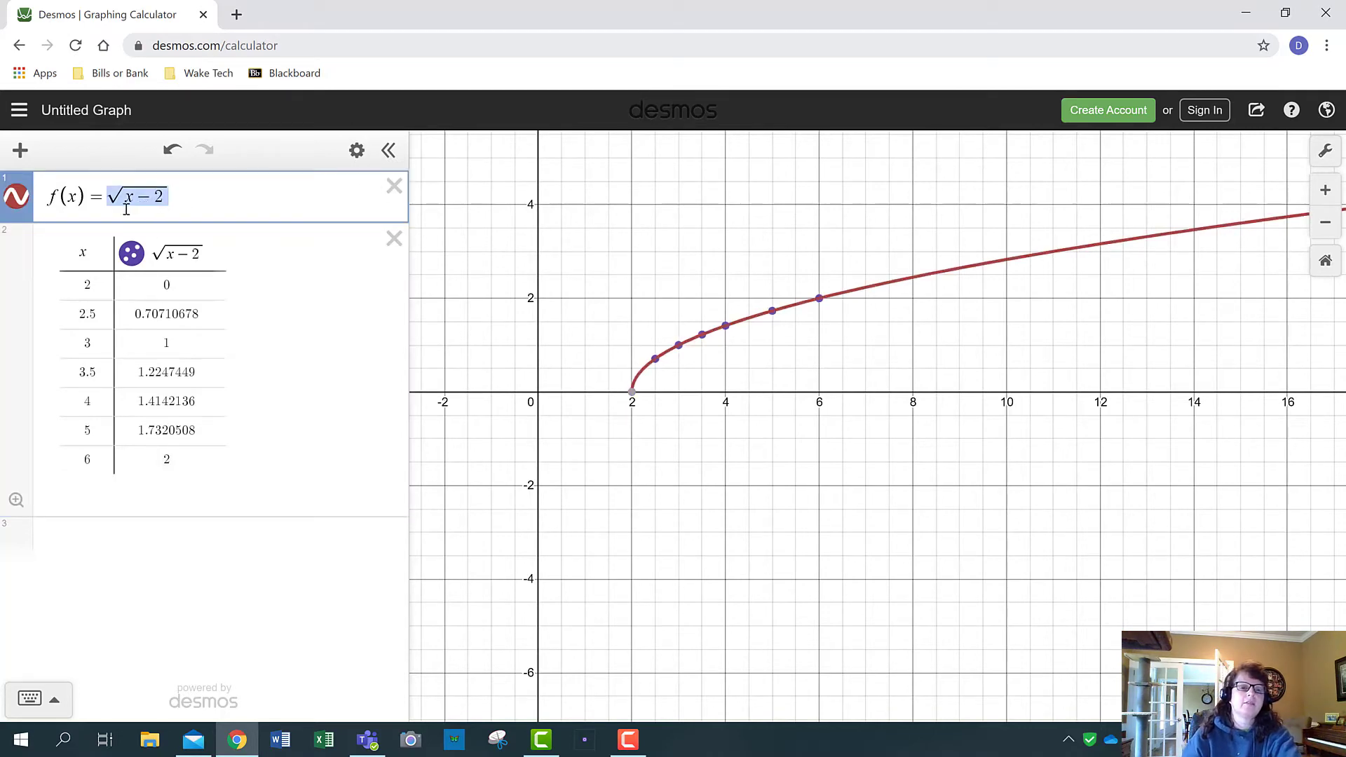
key("BackSpace")
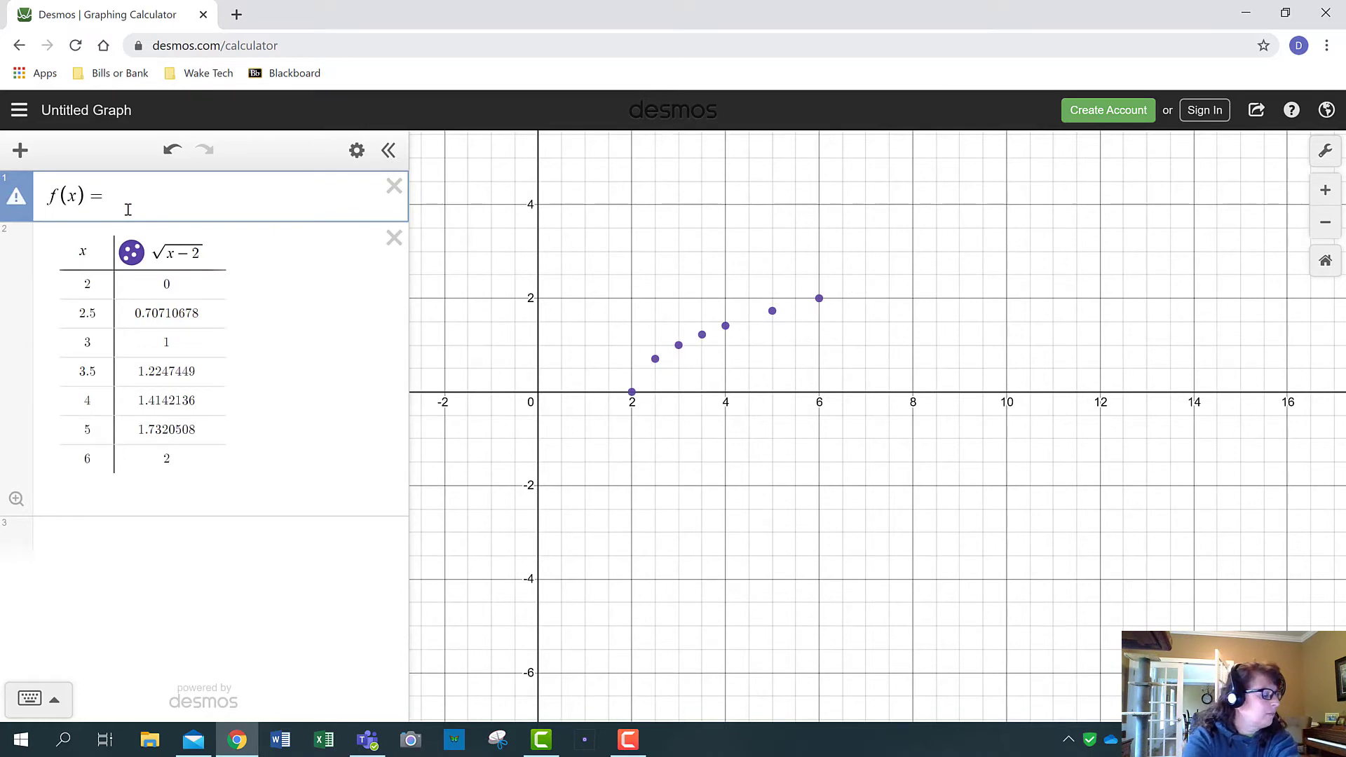
type("(1/2")
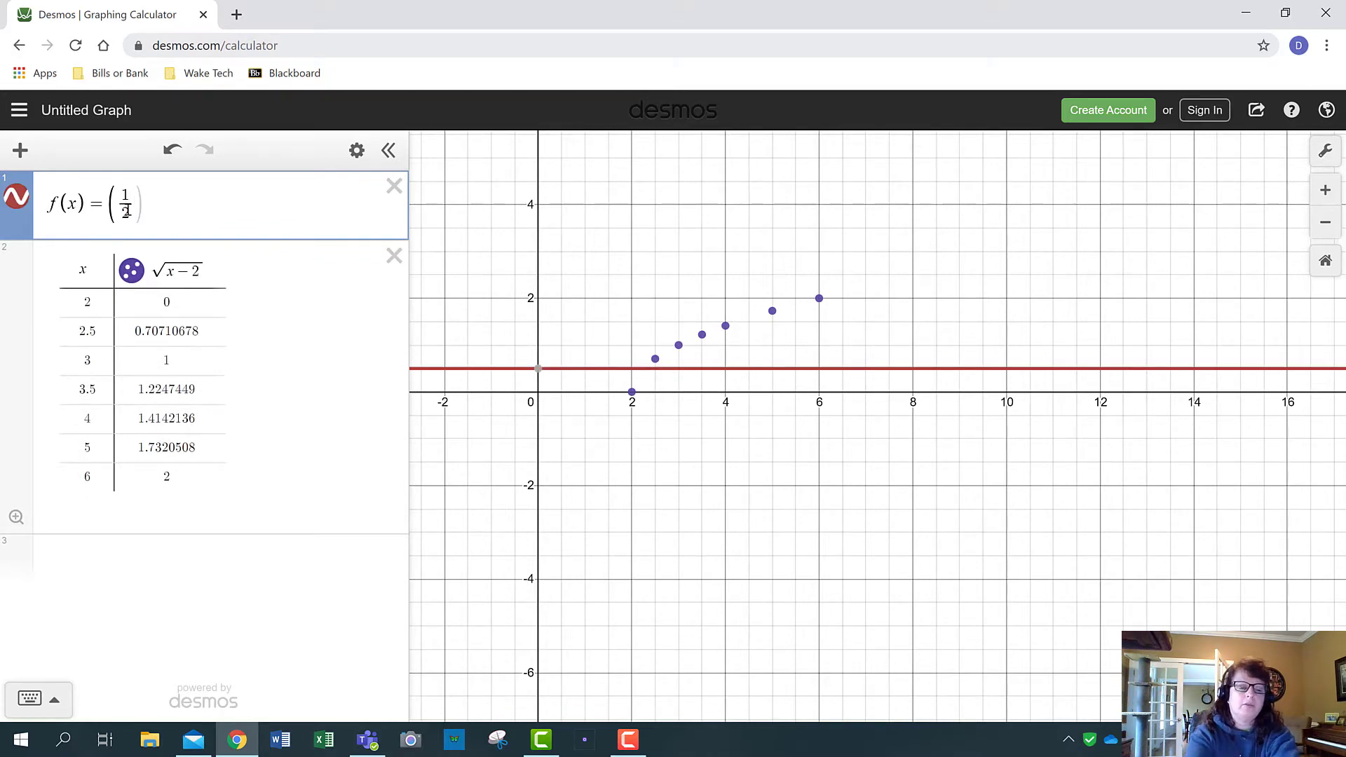
key("Right")
key("Right")
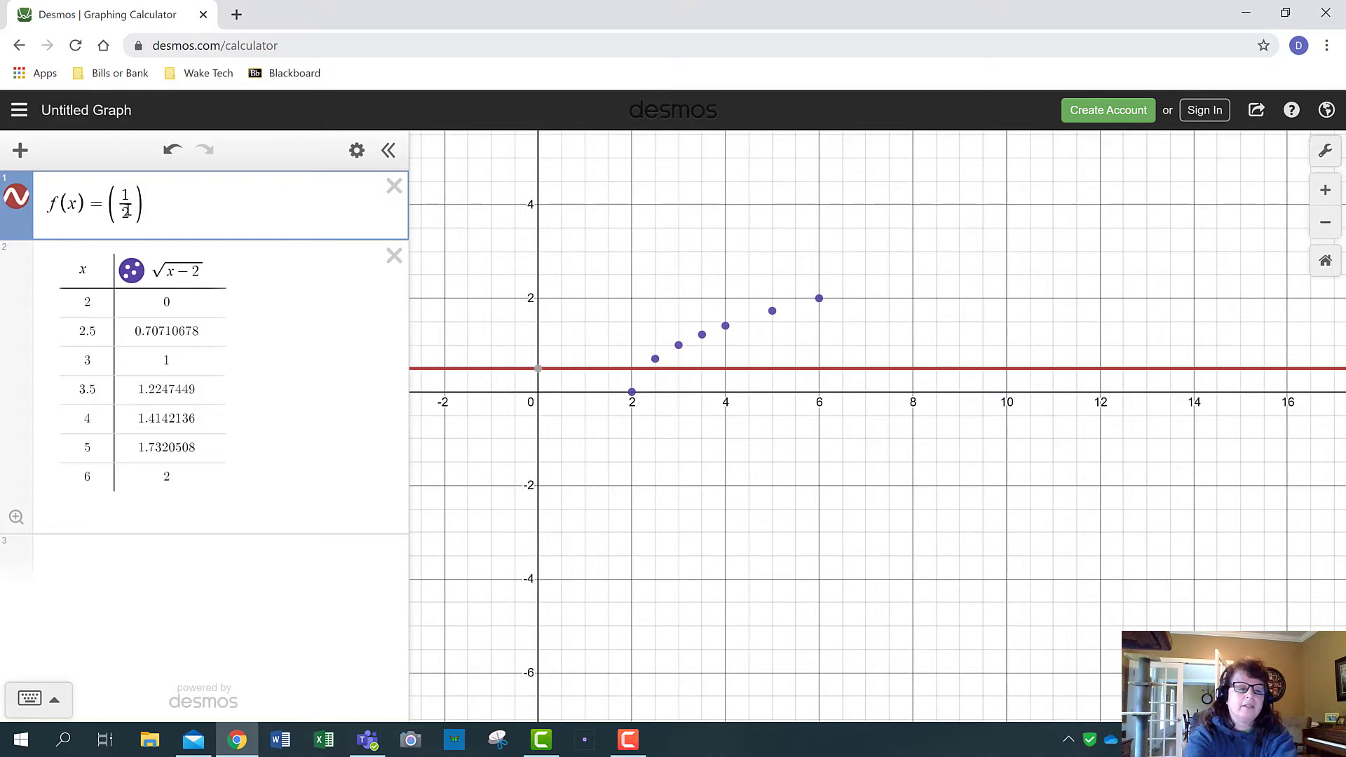
type("^")
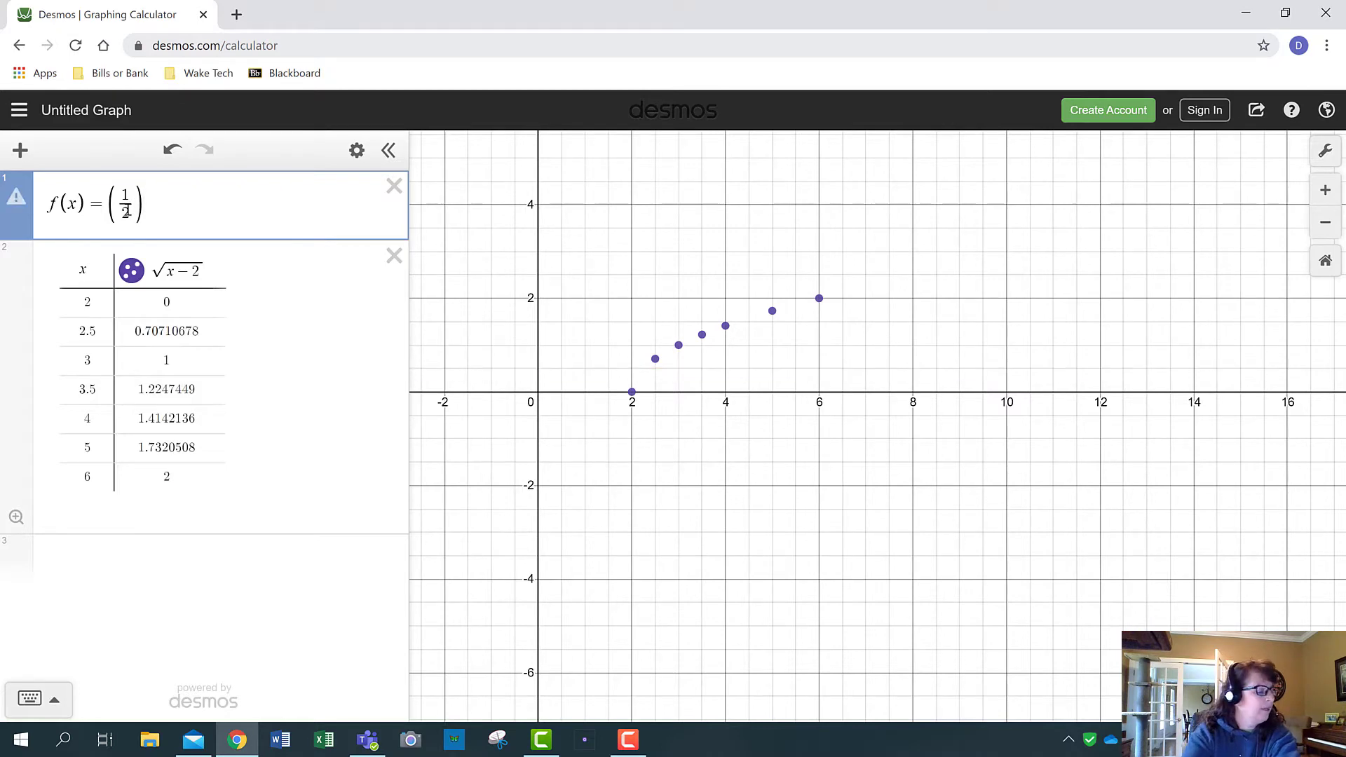
type("x")
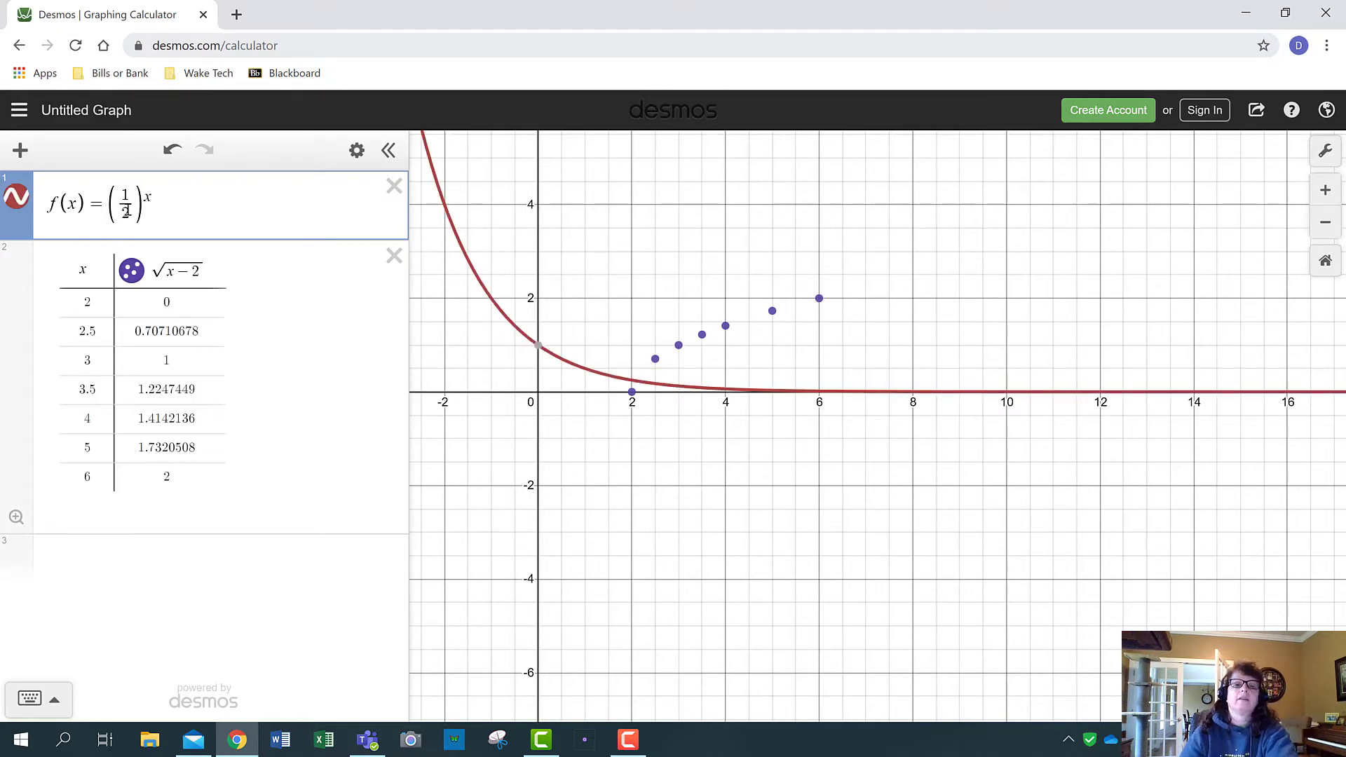
left_click(394, 256)
Zoom and pan so the whole (1/2)^x curve shows with the origin centred, adding an empty expression
left_click_drag(631, 341, 709, 423)
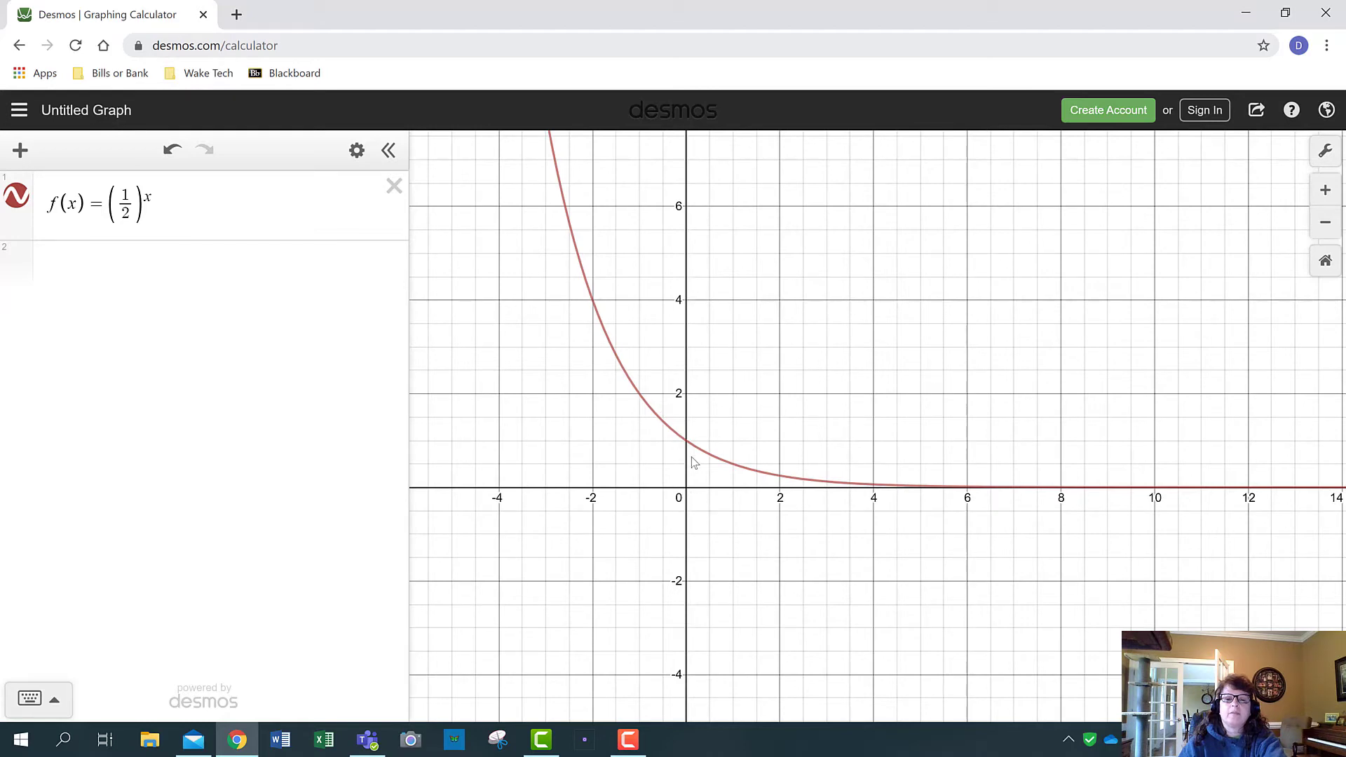
scroll(860, 514, "up", 1)
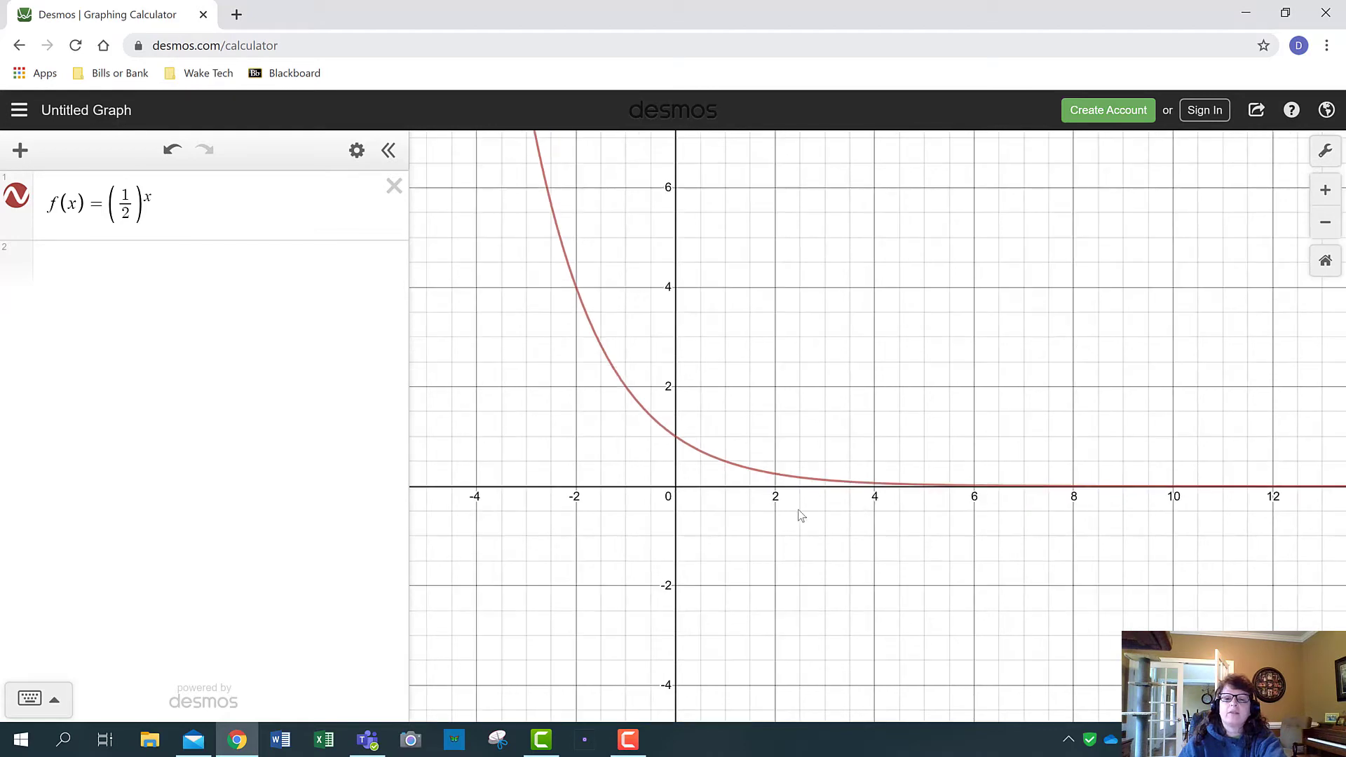
left_click_drag(807, 519, 652, 507)
scroll(806, 497, "up", 8)
scroll(828, 488, "up", 10)
left_click_drag(701, 494, 620, 516)
scroll(619, 516, "up", 6)
scroll(771, 457, "up", 2)
left_click_drag(986, 394, 781, 489)
scroll(842, 453, "up", 3)
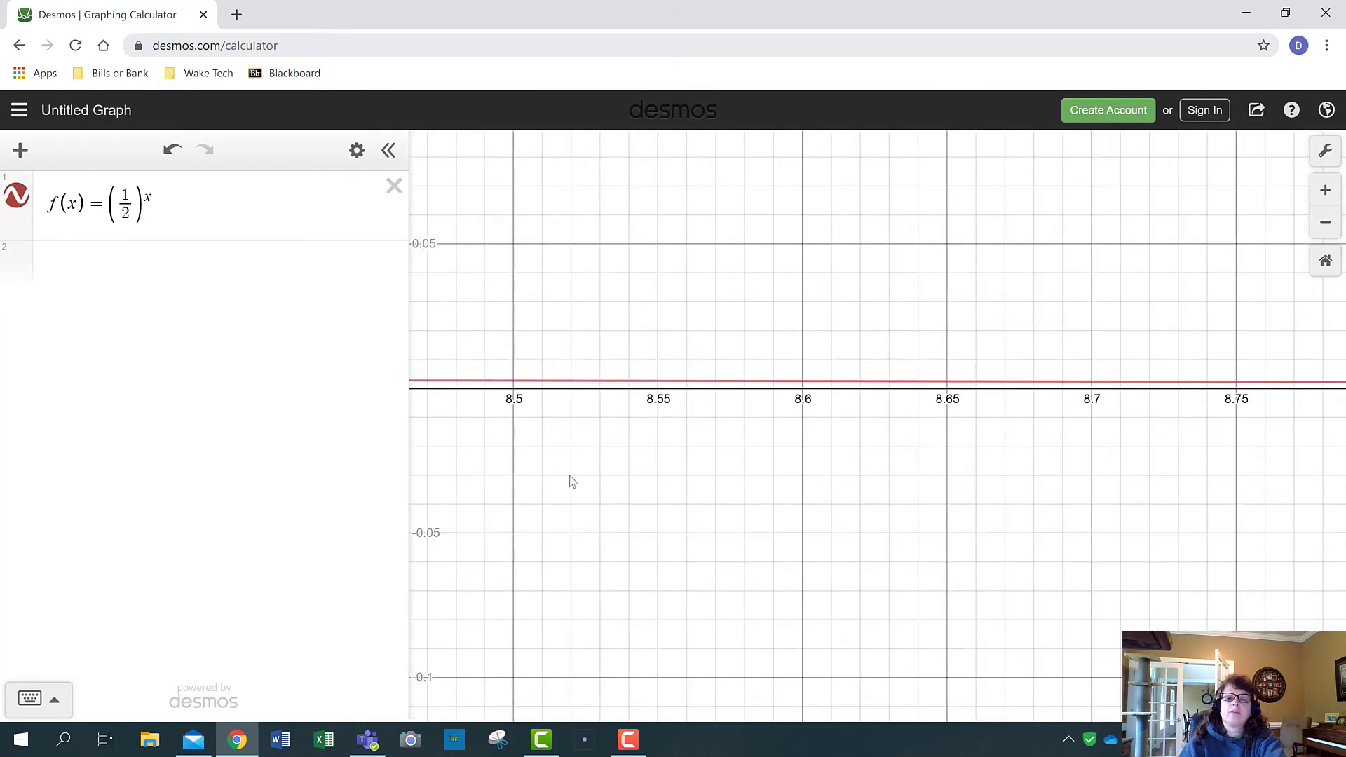
scroll(629, 470, "left", 10)
left_click_drag(576, 469, 917, 499)
scroll(581, 490, "down", 5)
scroll(639, 497, "down", 10)
scroll(639, 494, "down", 8)
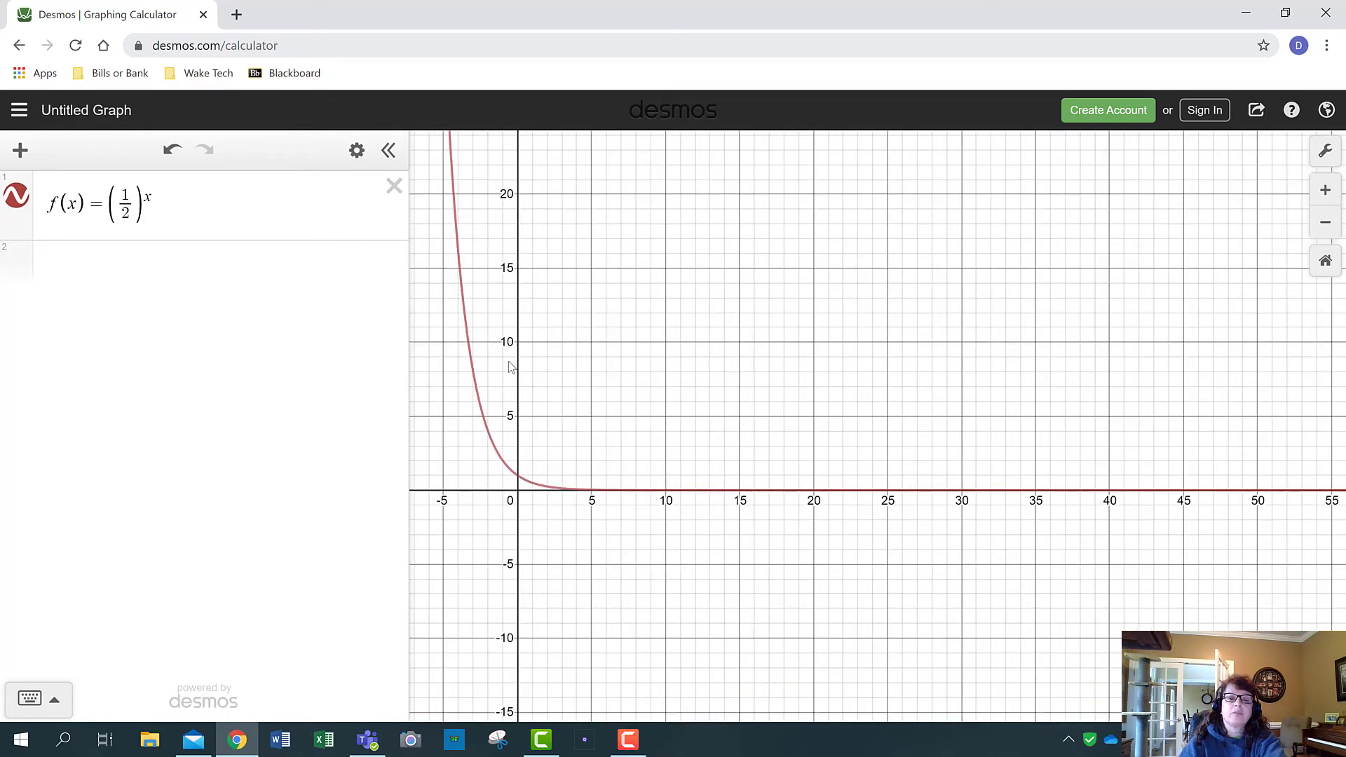
left_click_drag(572, 563, 705, 539)
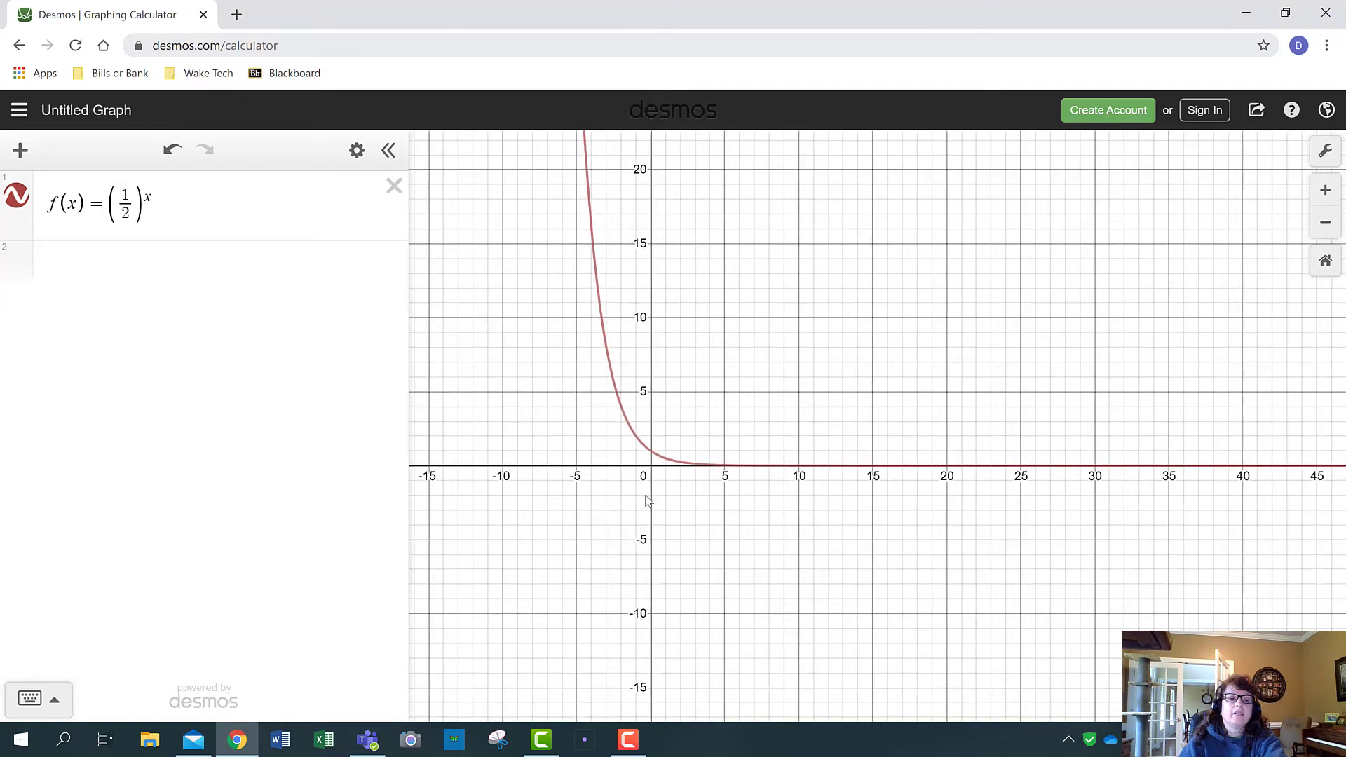
left_click(120, 288)
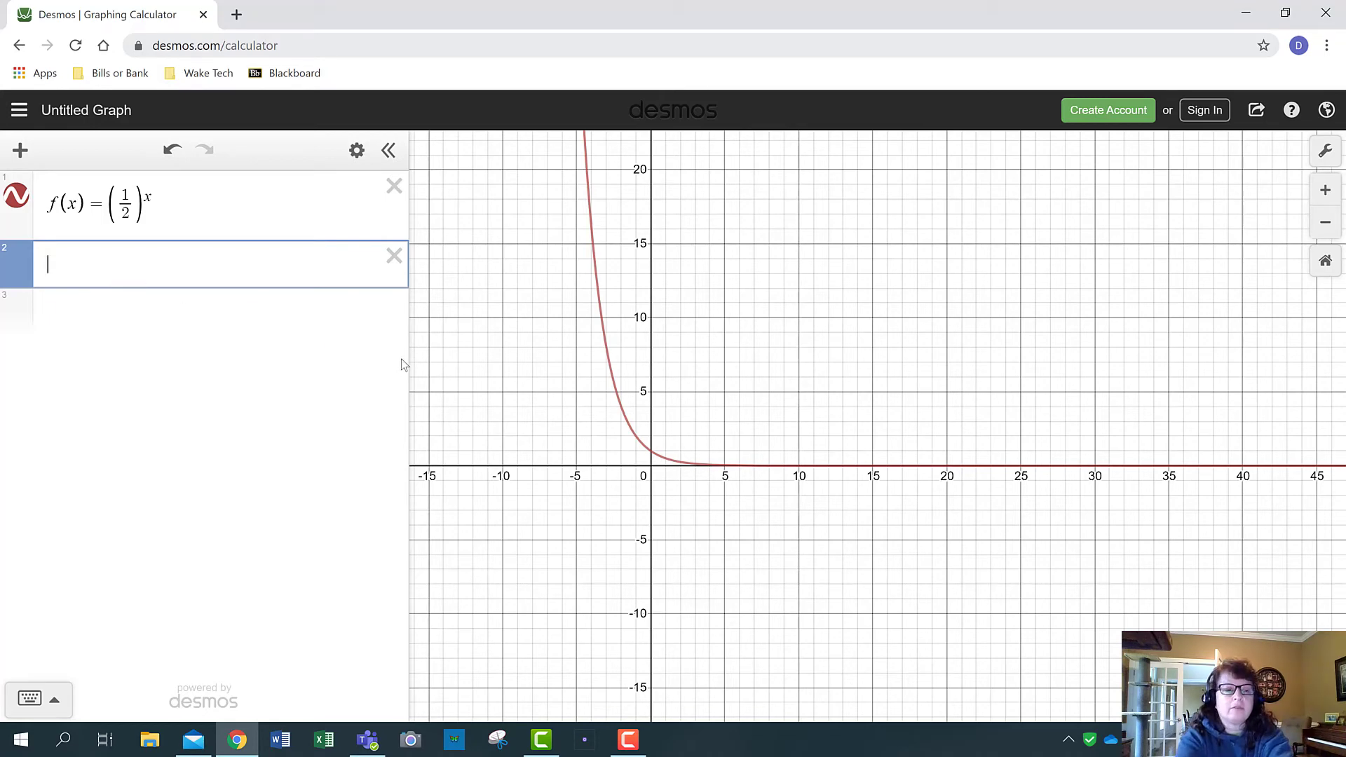
Insert a table and paste (1/2)^x as its second column header
left_click(20, 155)
left_click(59, 275)
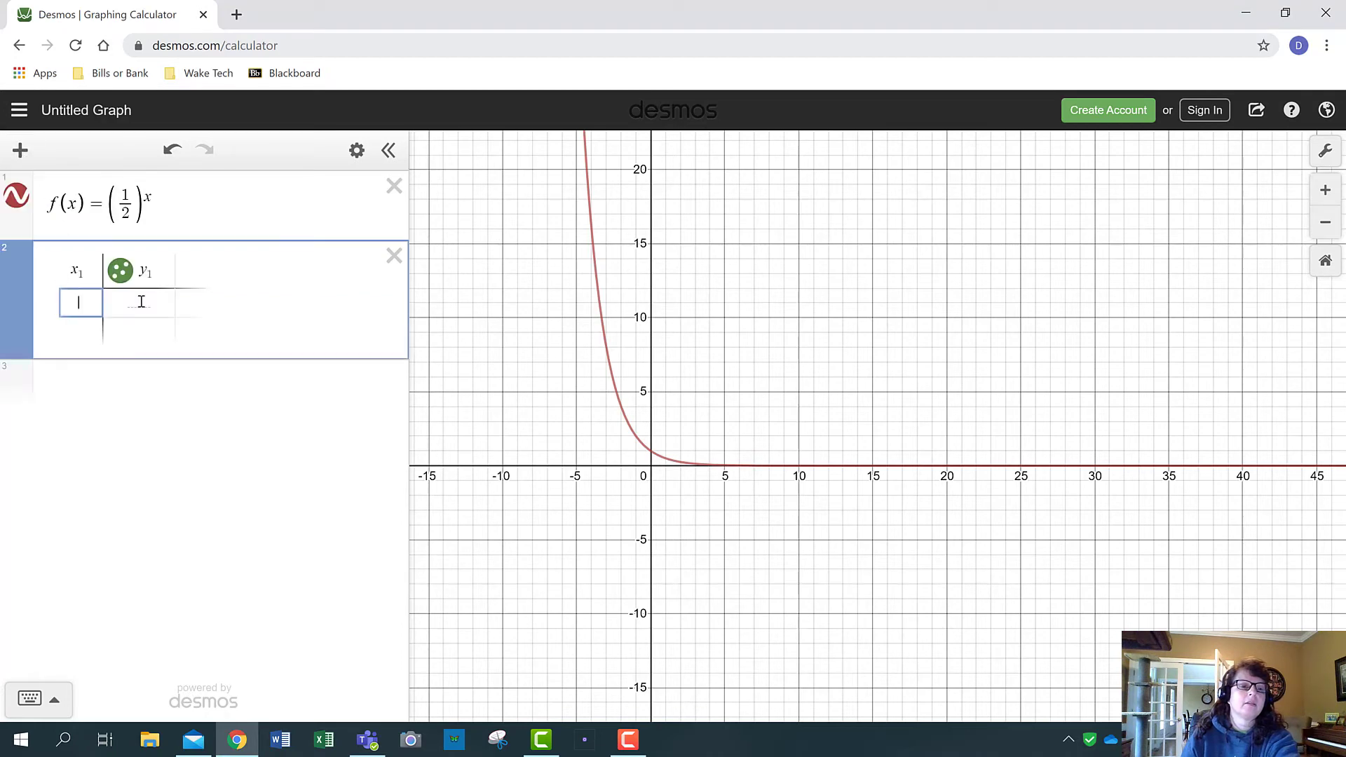
left_click(84, 272)
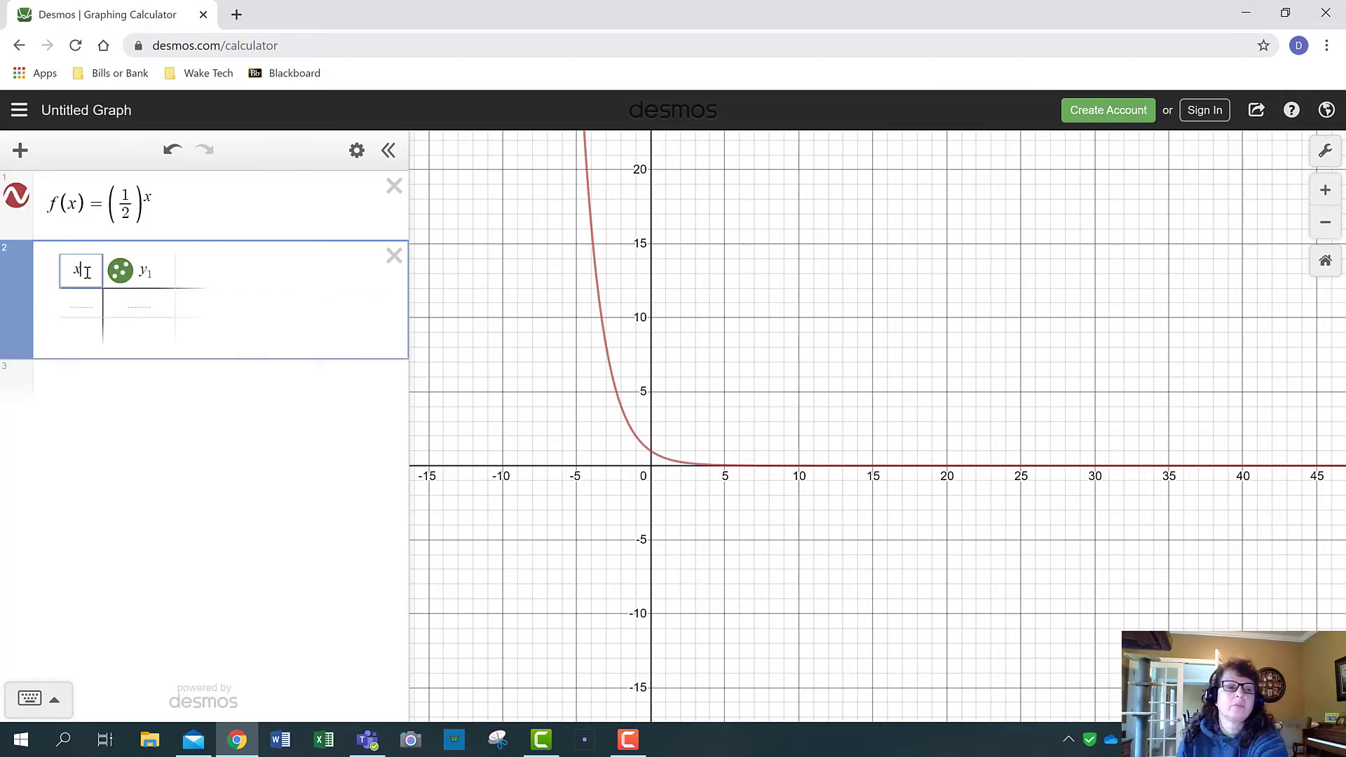
left_click(153, 277)
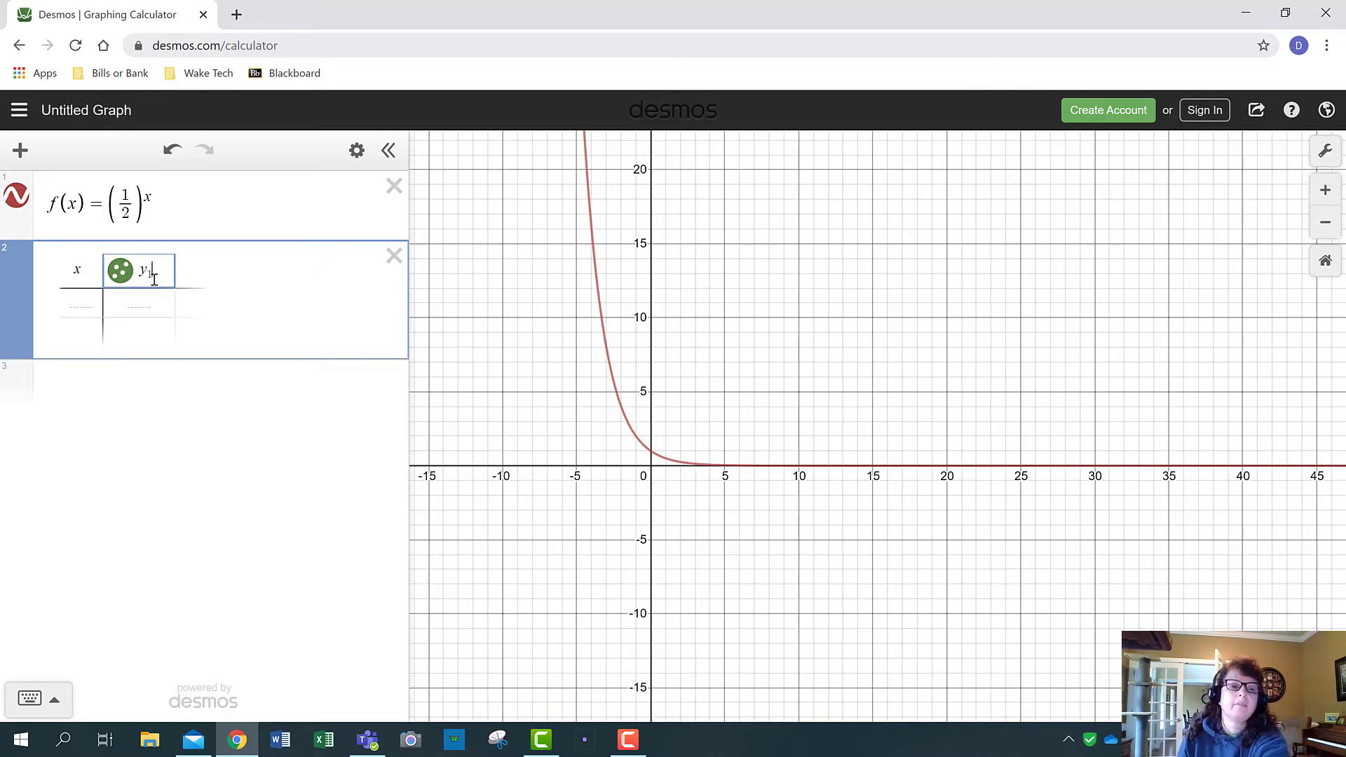
key("BackSpace")
key("BackSpace")
left_click_drag(163, 213, 112, 214)
key("ctrl+c")
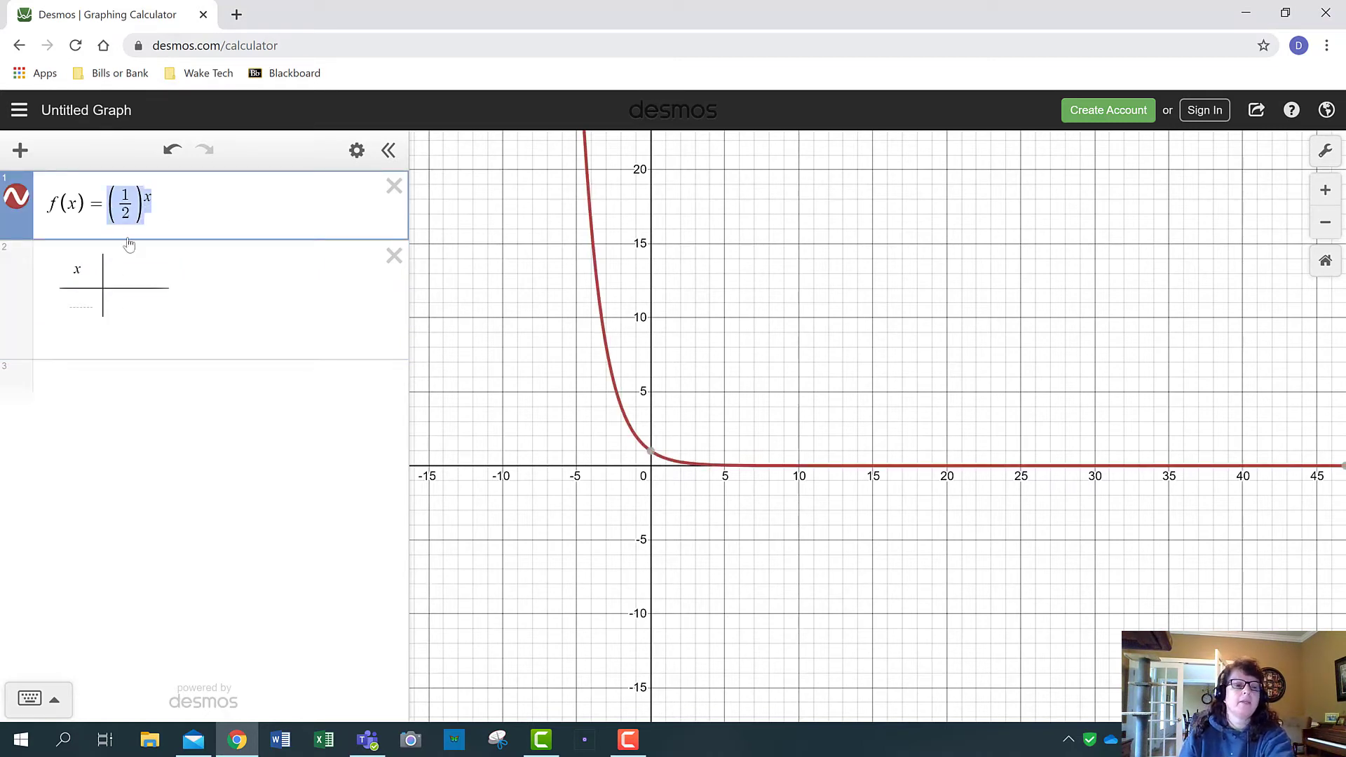
left_click(120, 260)
key("ctrl+v")
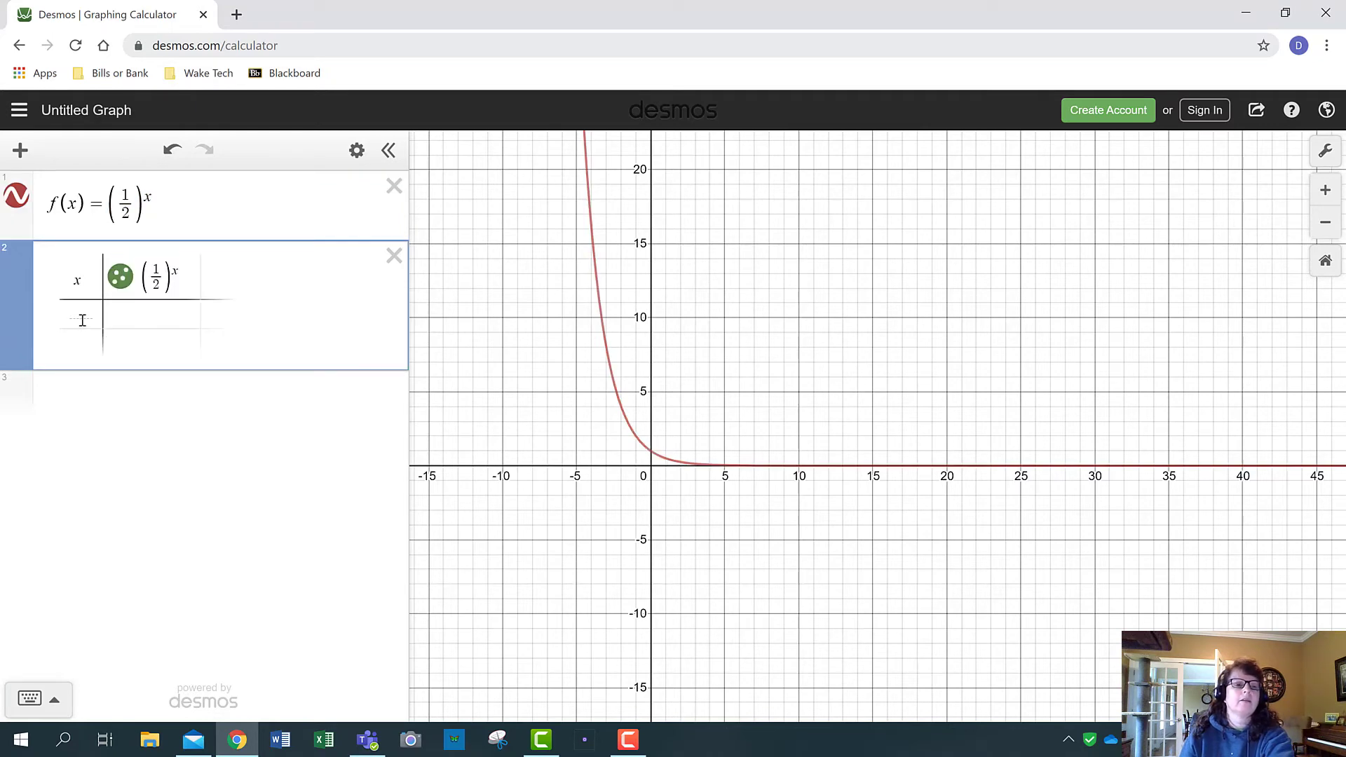
Enter x values −1, −0.5, −0.3 and 0 in the table
left_click(77, 319)
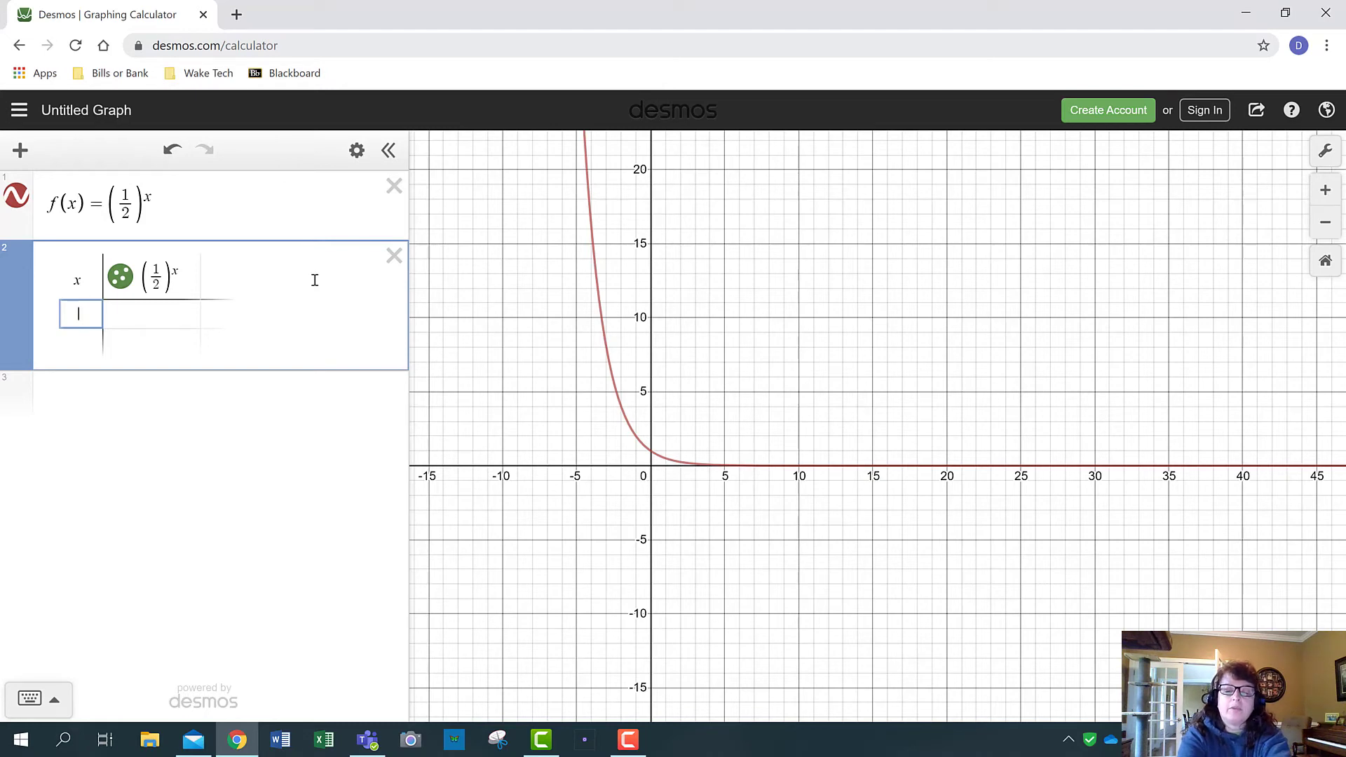
type("-100")
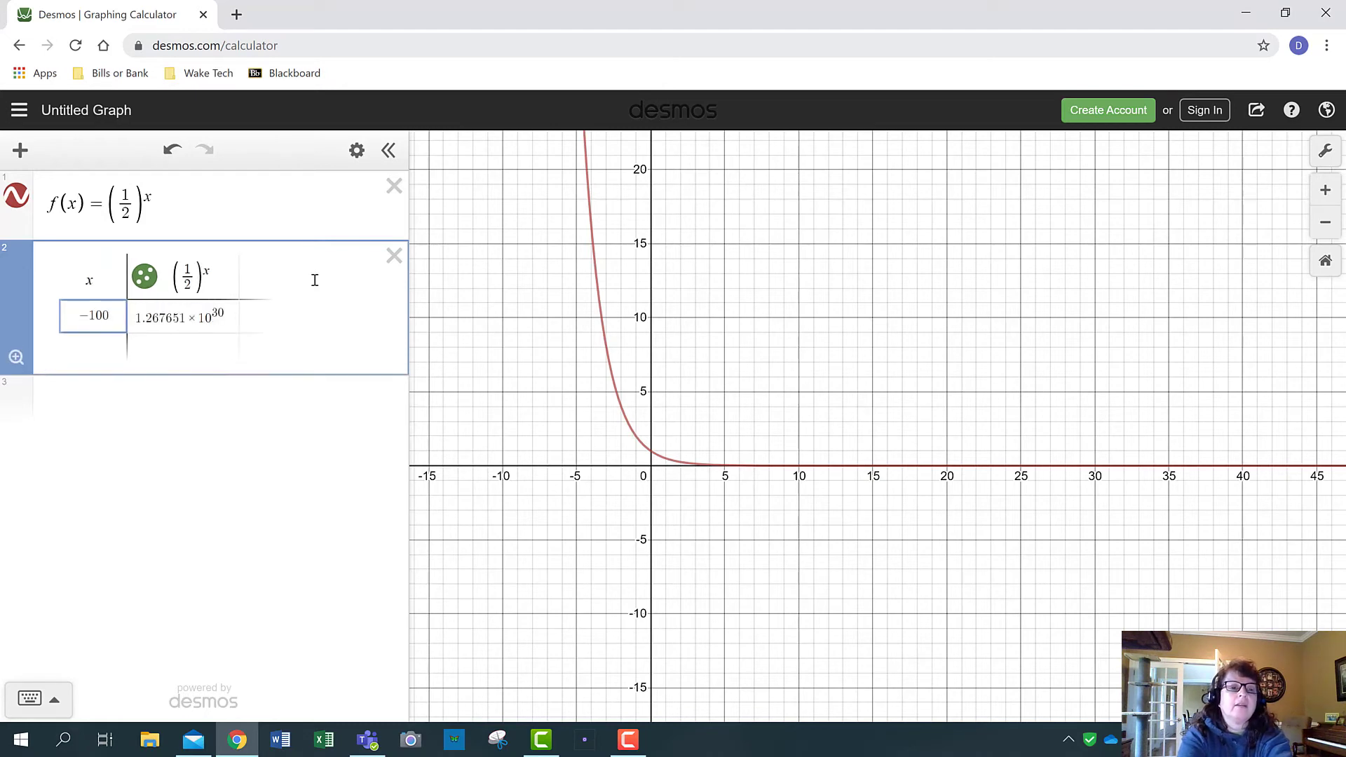
key("BackSpace")
key("BackSpace")
key("BackSpace")
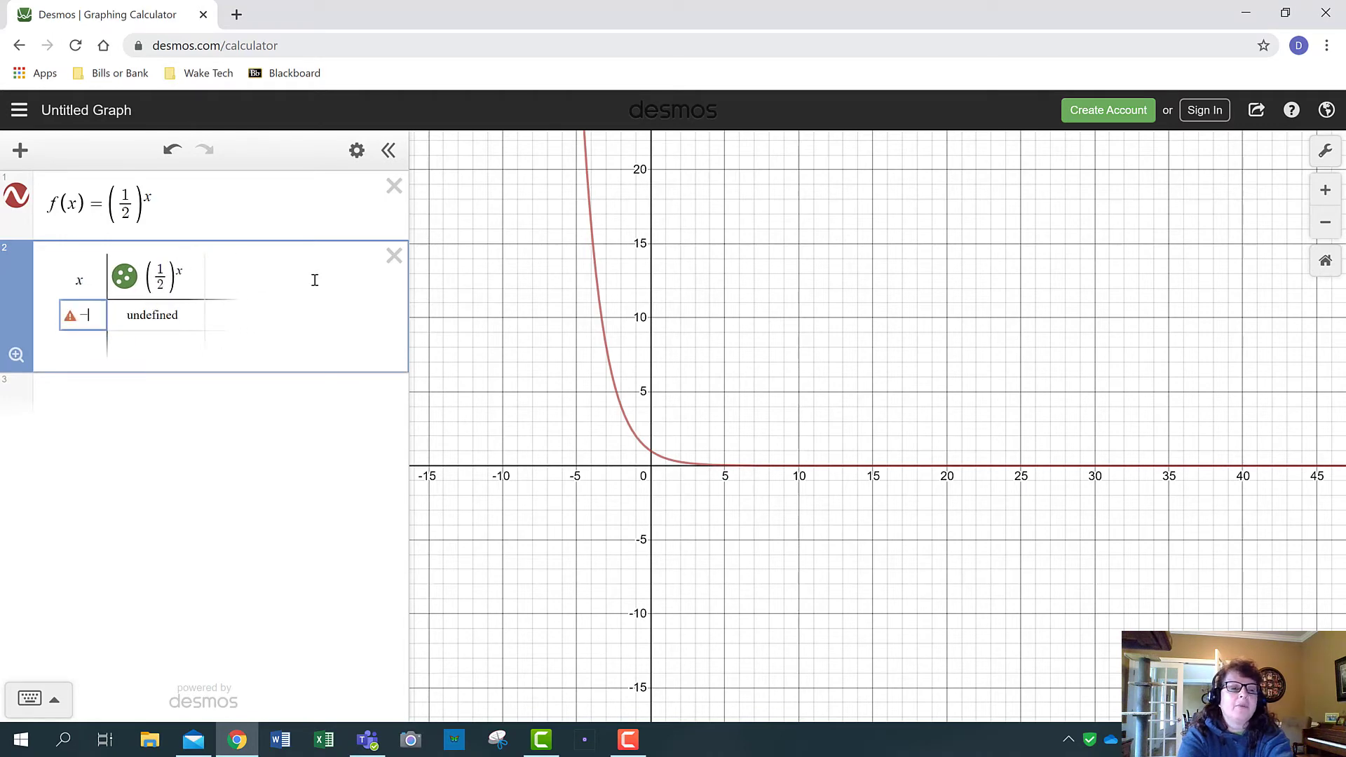
type("1")
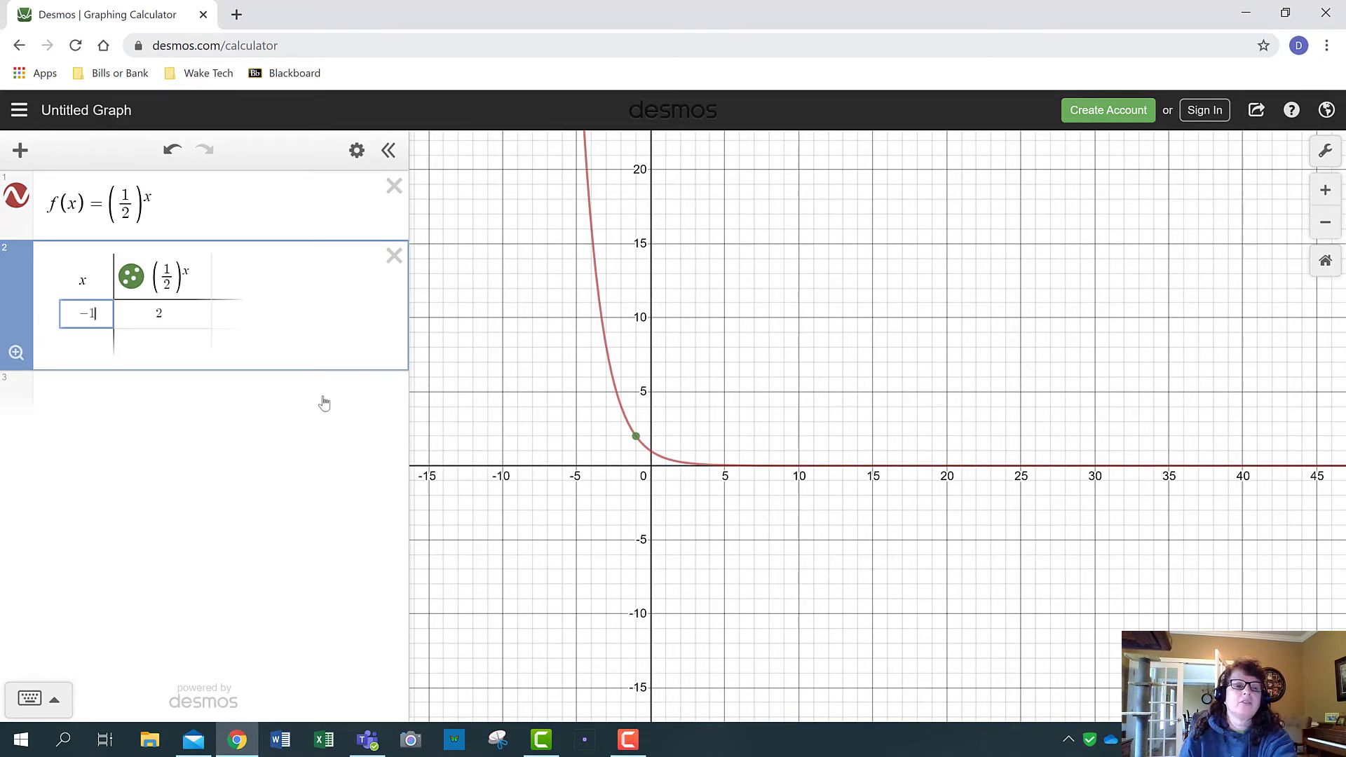
left_click(86, 344)
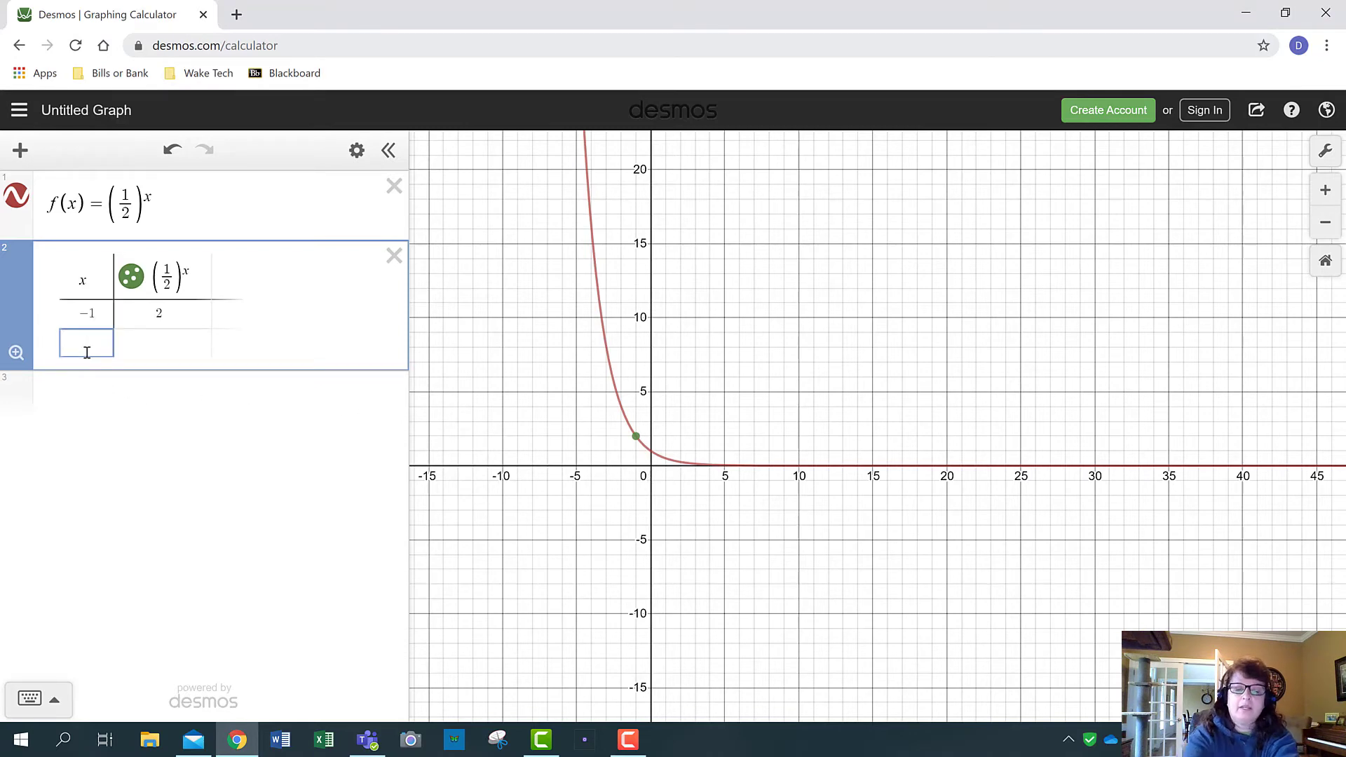
type("-")
type(".5")
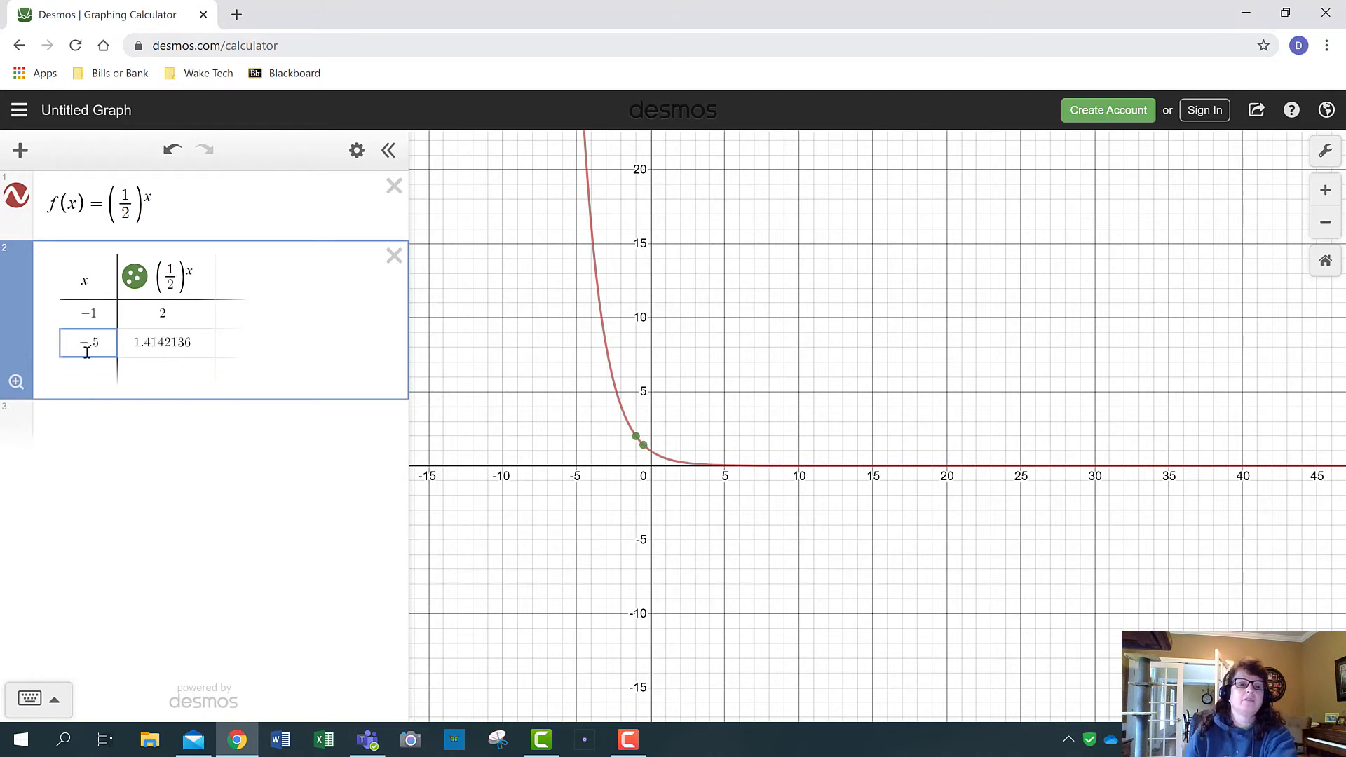
left_click(95, 372)
type("-")
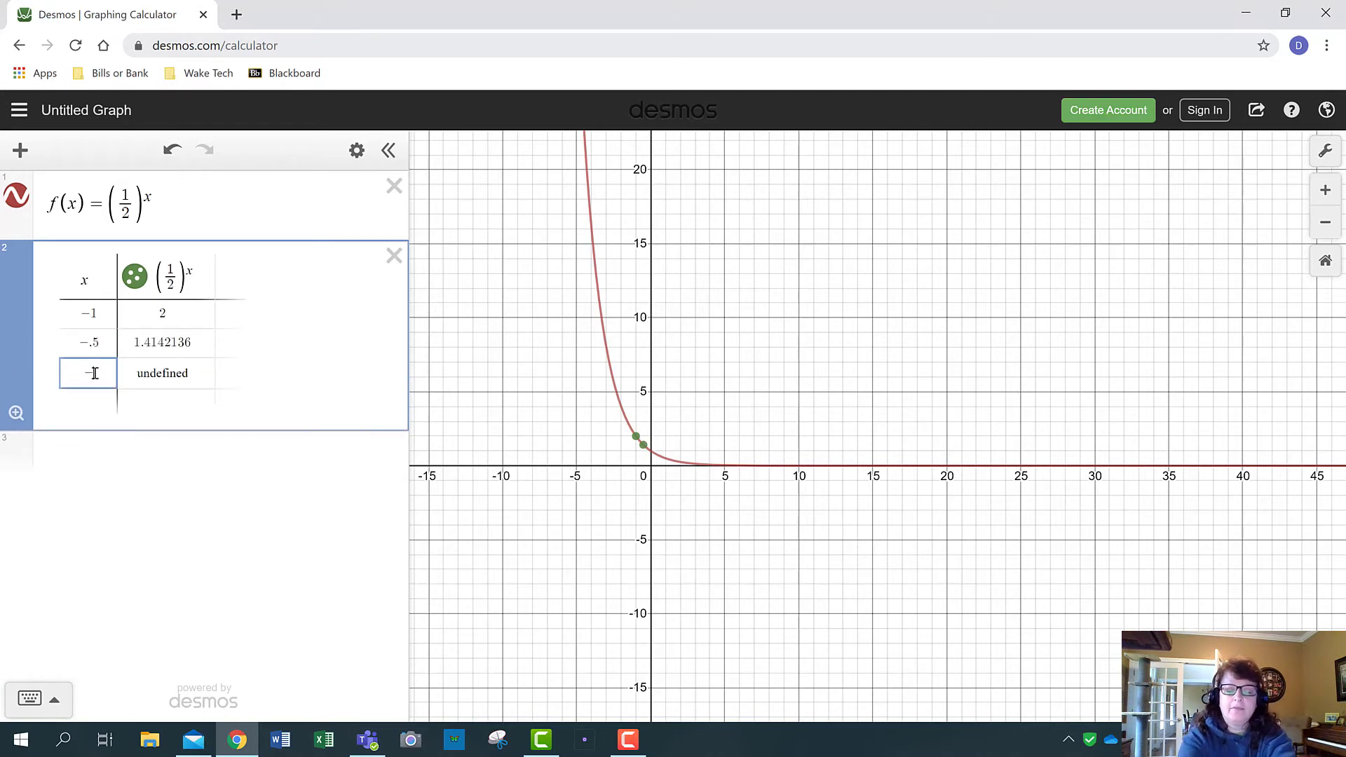
type(".3")
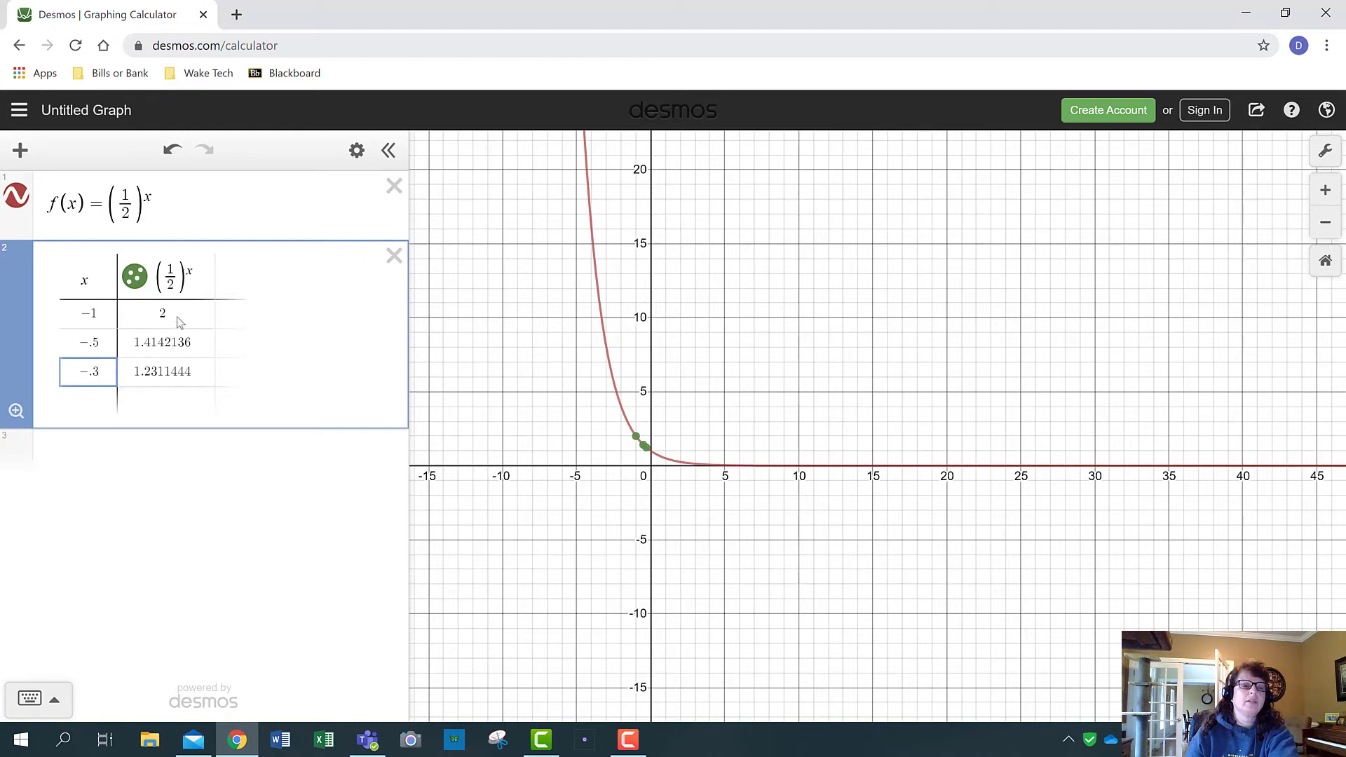
left_click(105, 399)
type("0")
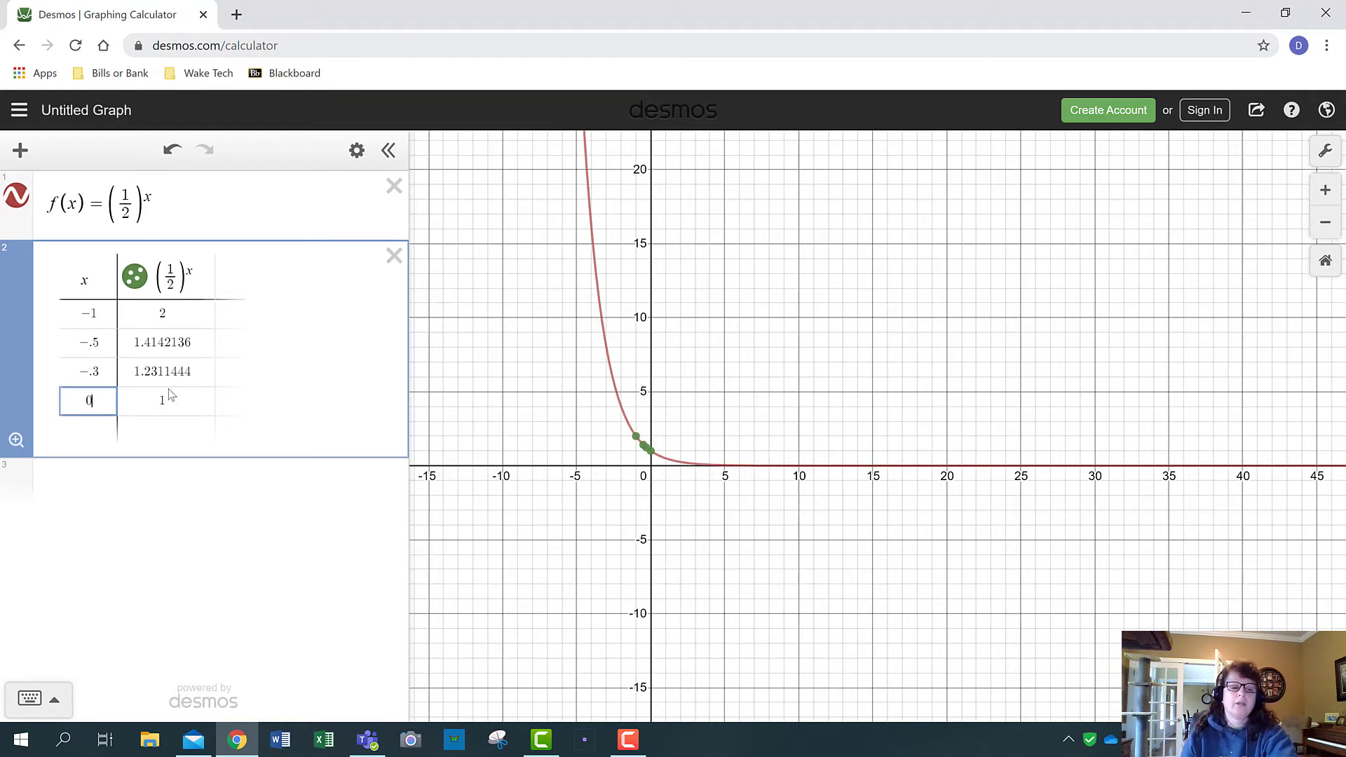
Add x values 1 through 7 to the table and start an empty expression below it
key("Return")
type("1")
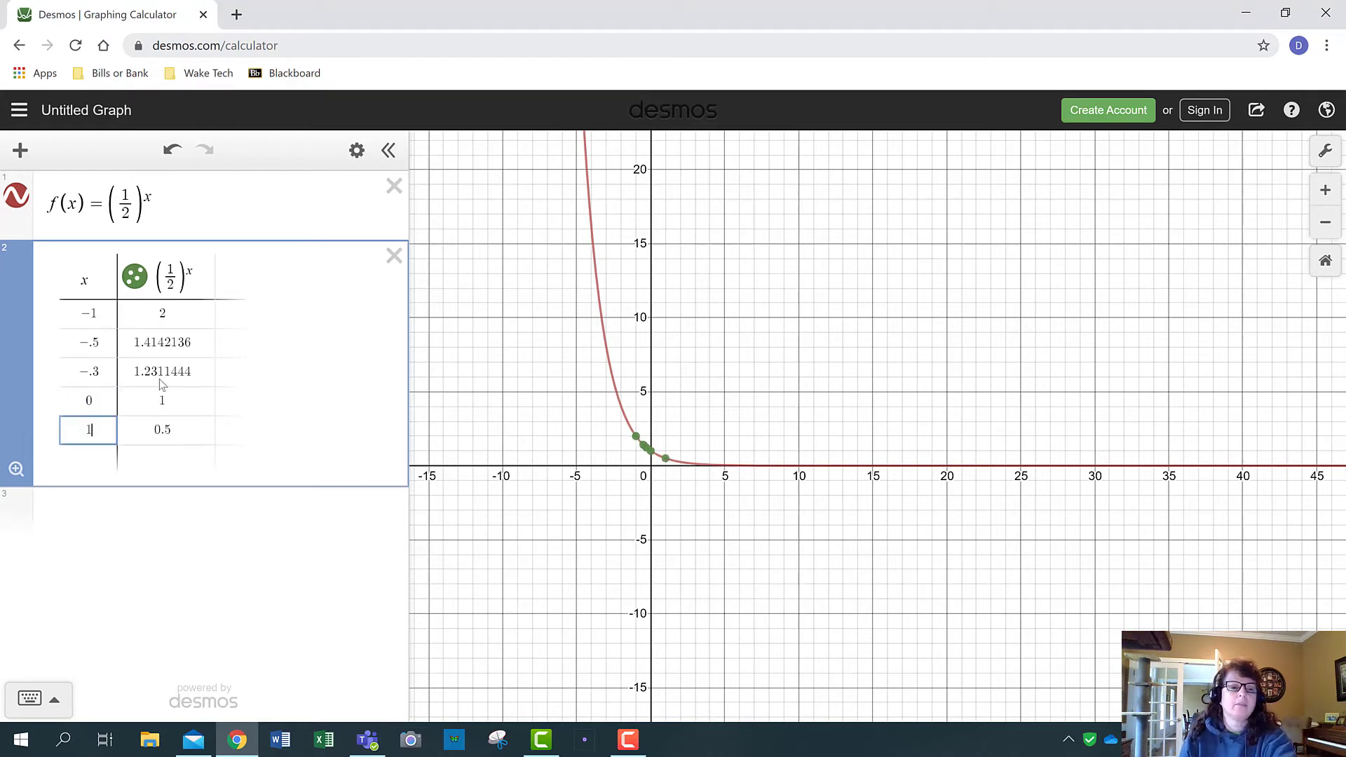
key("Right")
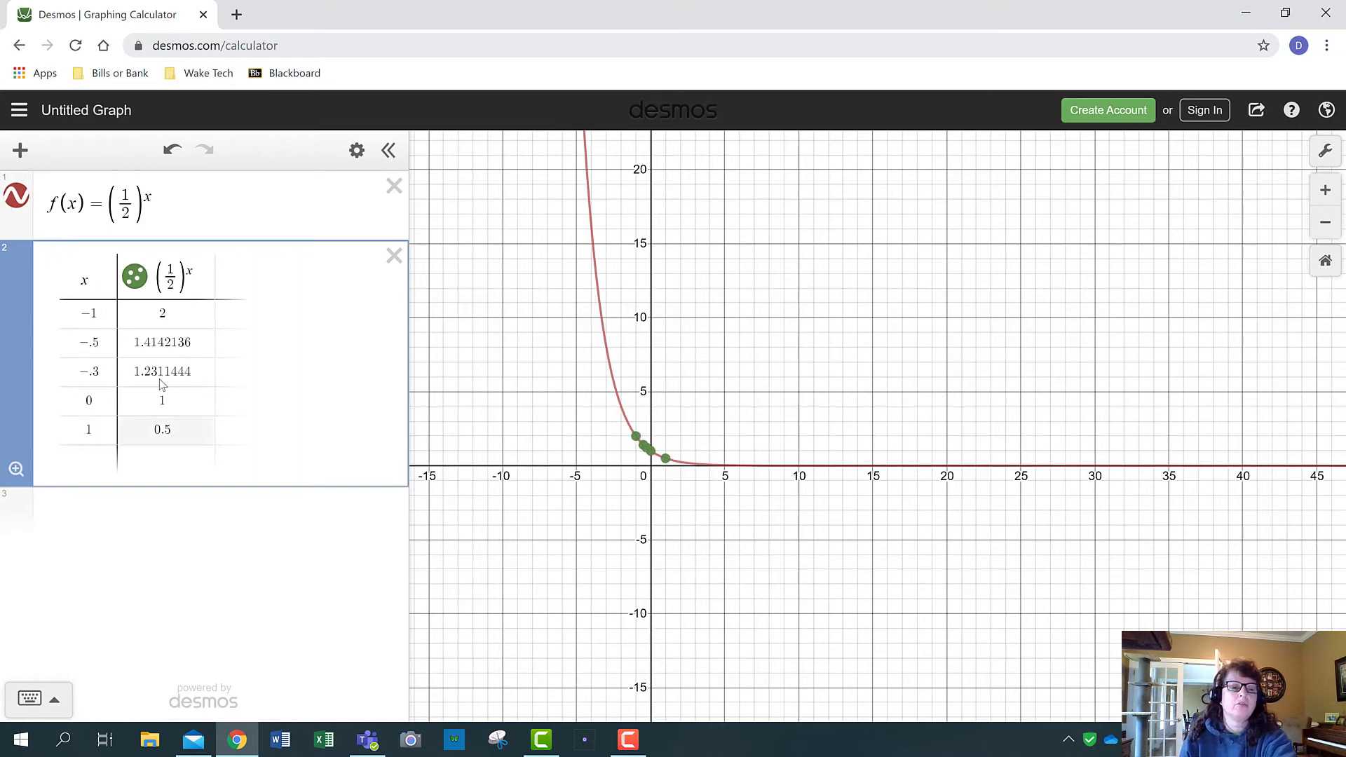
left_click(104, 456)
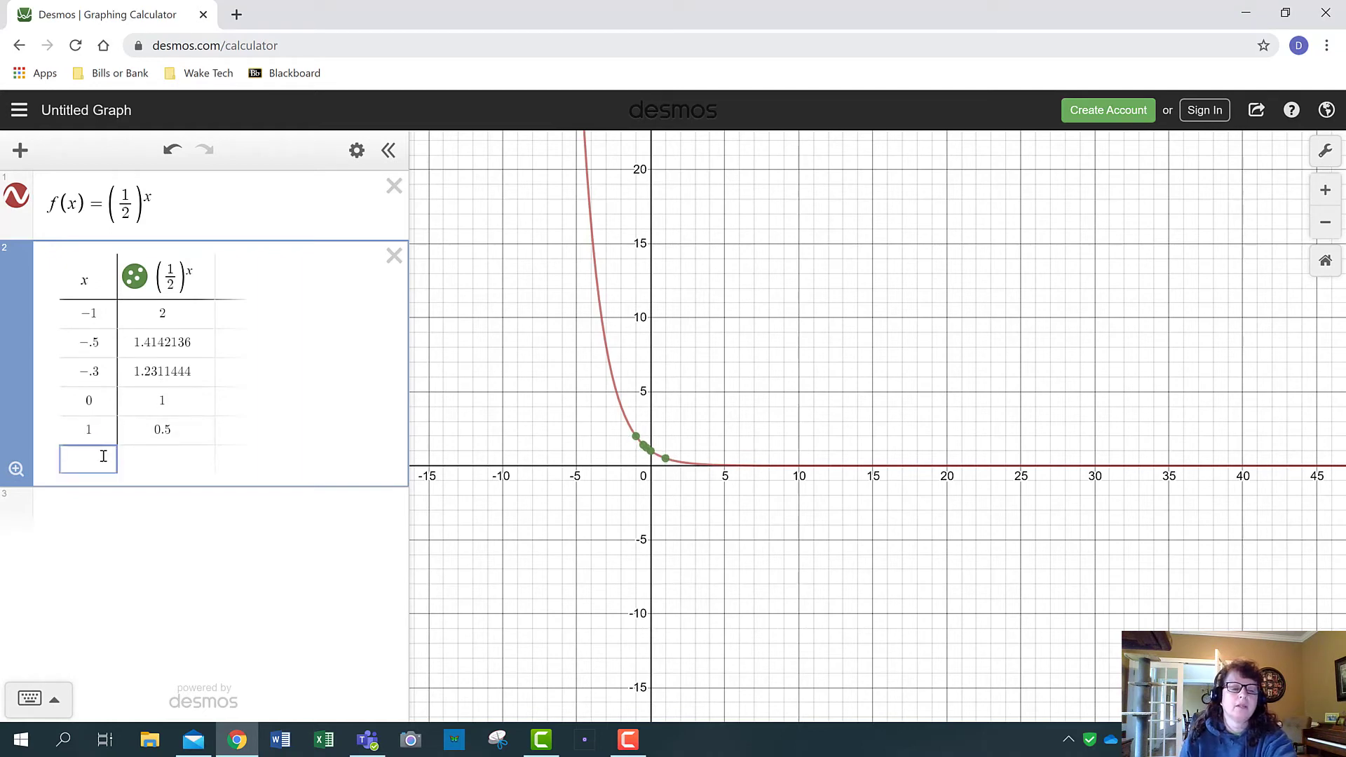
type("2")
key("Right")
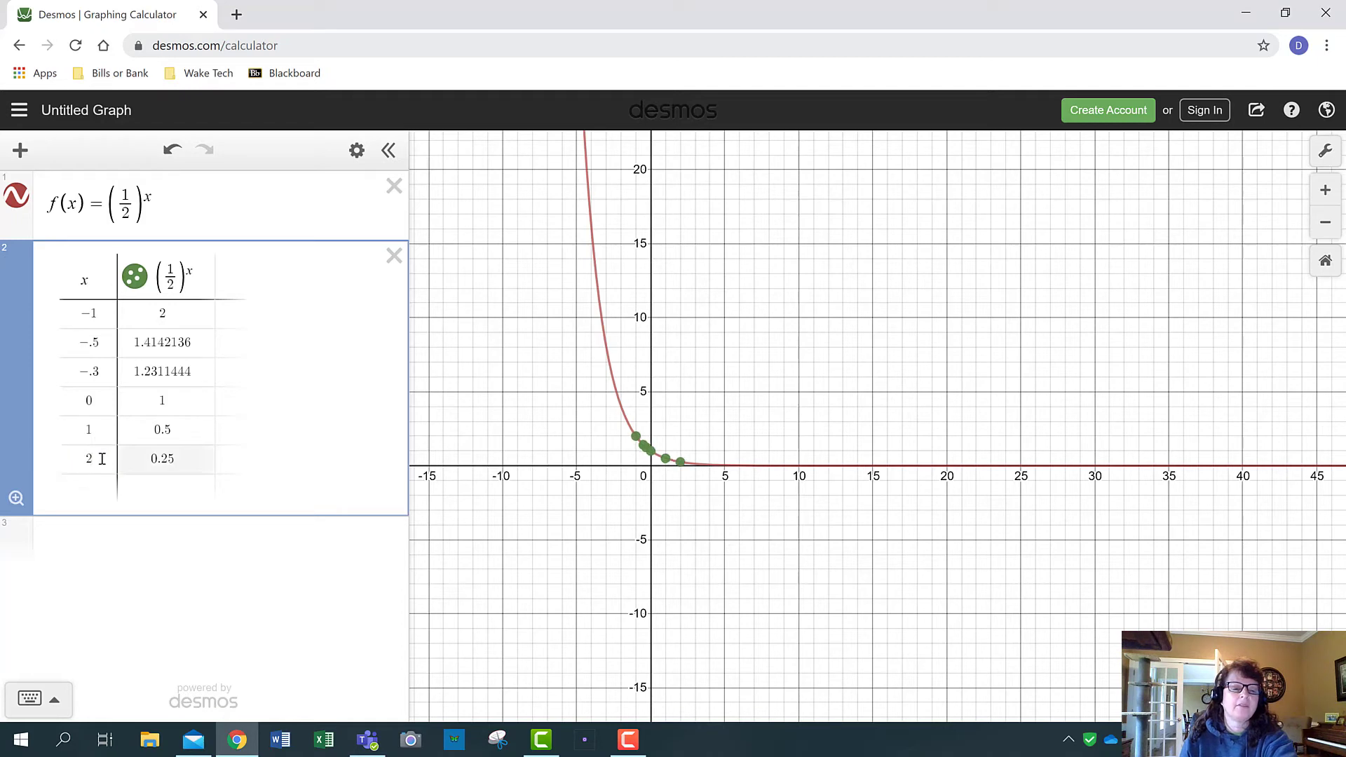
left_click(83, 488)
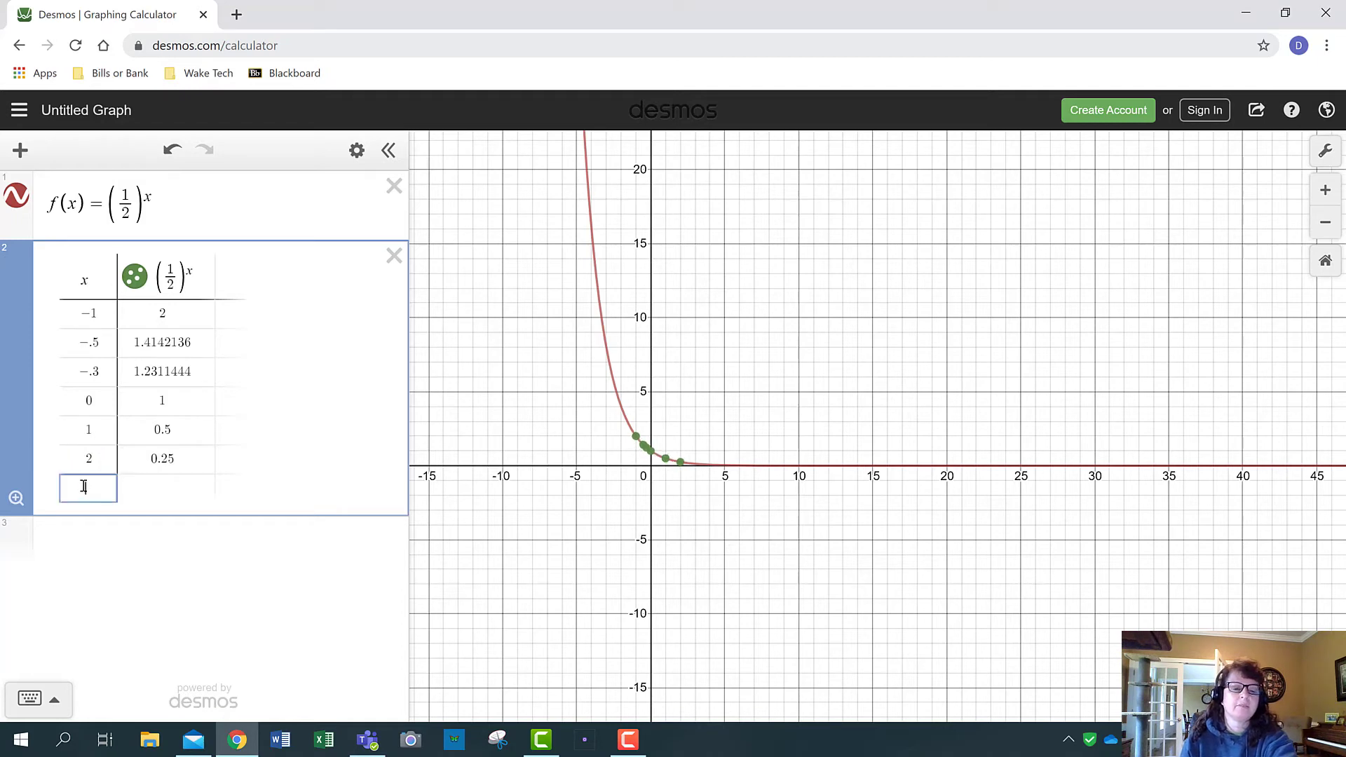
type("3")
key("Right")
key("Return")
type("4")
key("Return")
type("5")
key("Right")
key("Return")
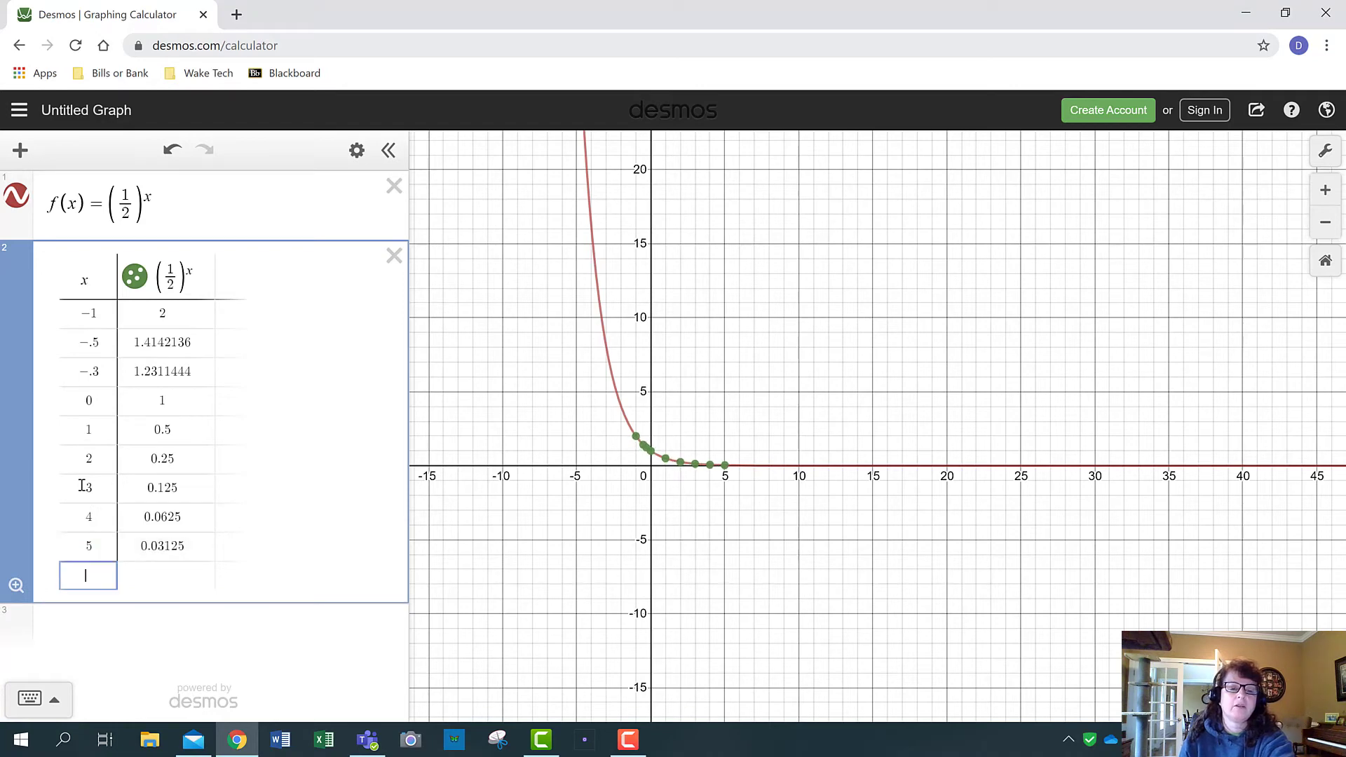
type("6")
key("Right")
key("Return")
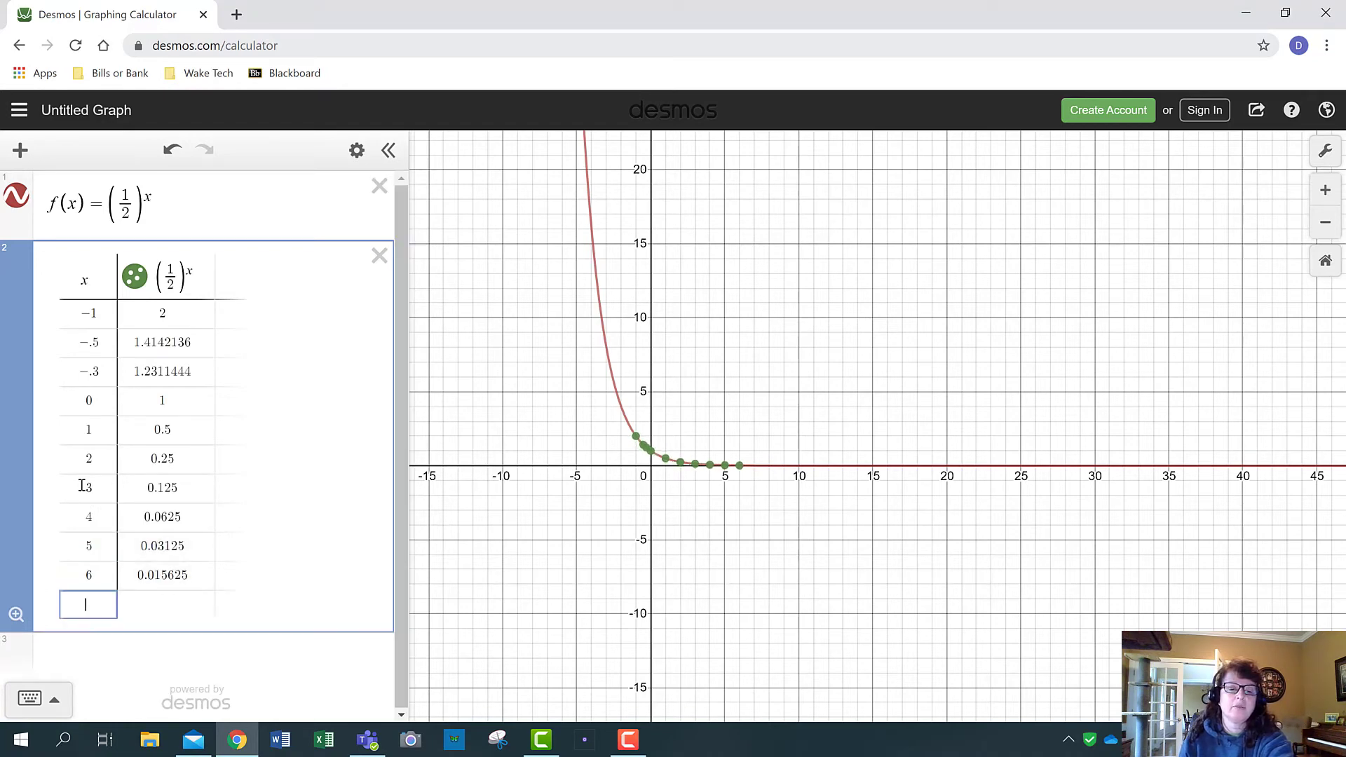
type("7")
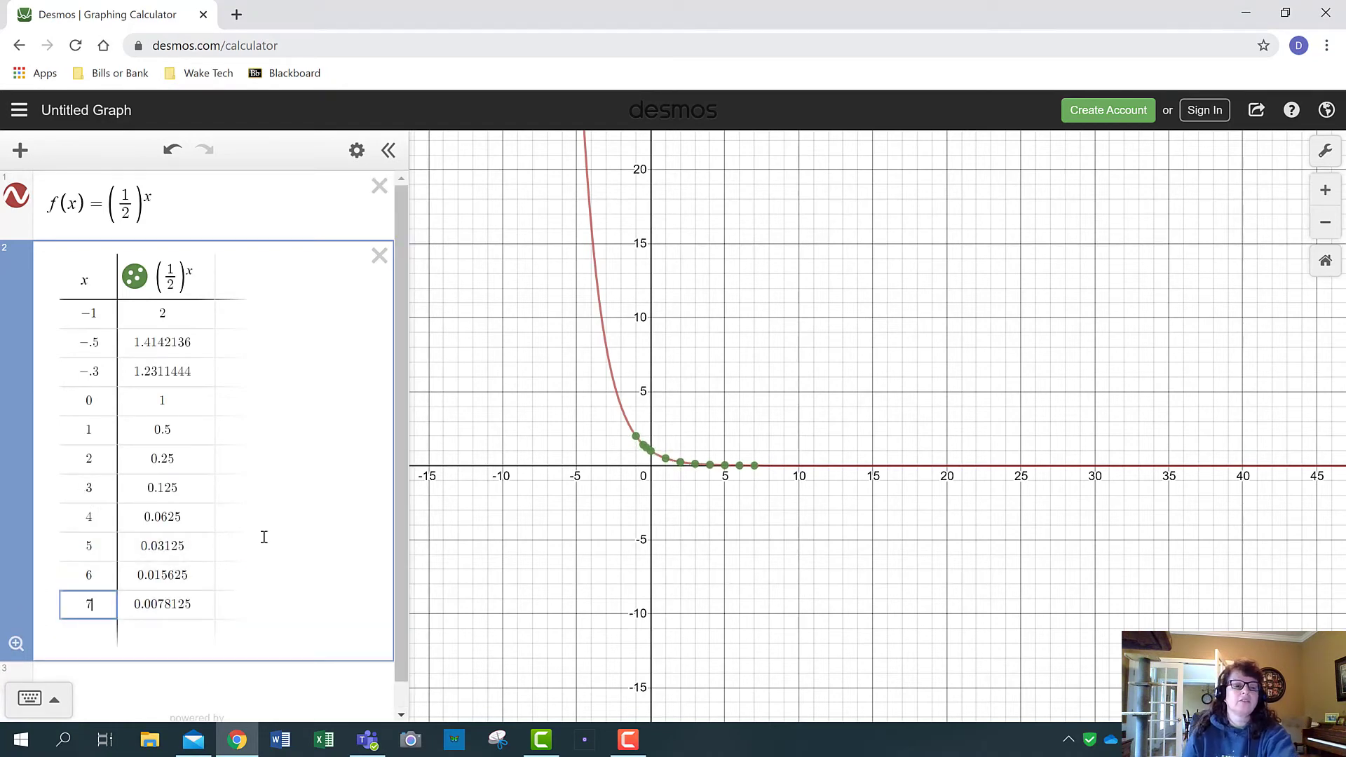
scroll(181, 629, "down", 1)
scroll(258, 479, "up", 1)
scroll(241, 579, "down", 1)
left_click(240, 581)
scroll(210, 580, "up", 1)
scroll(140, 631, "down", 1)
left_click(96, 673)
scroll(231, 466, "up", 2)
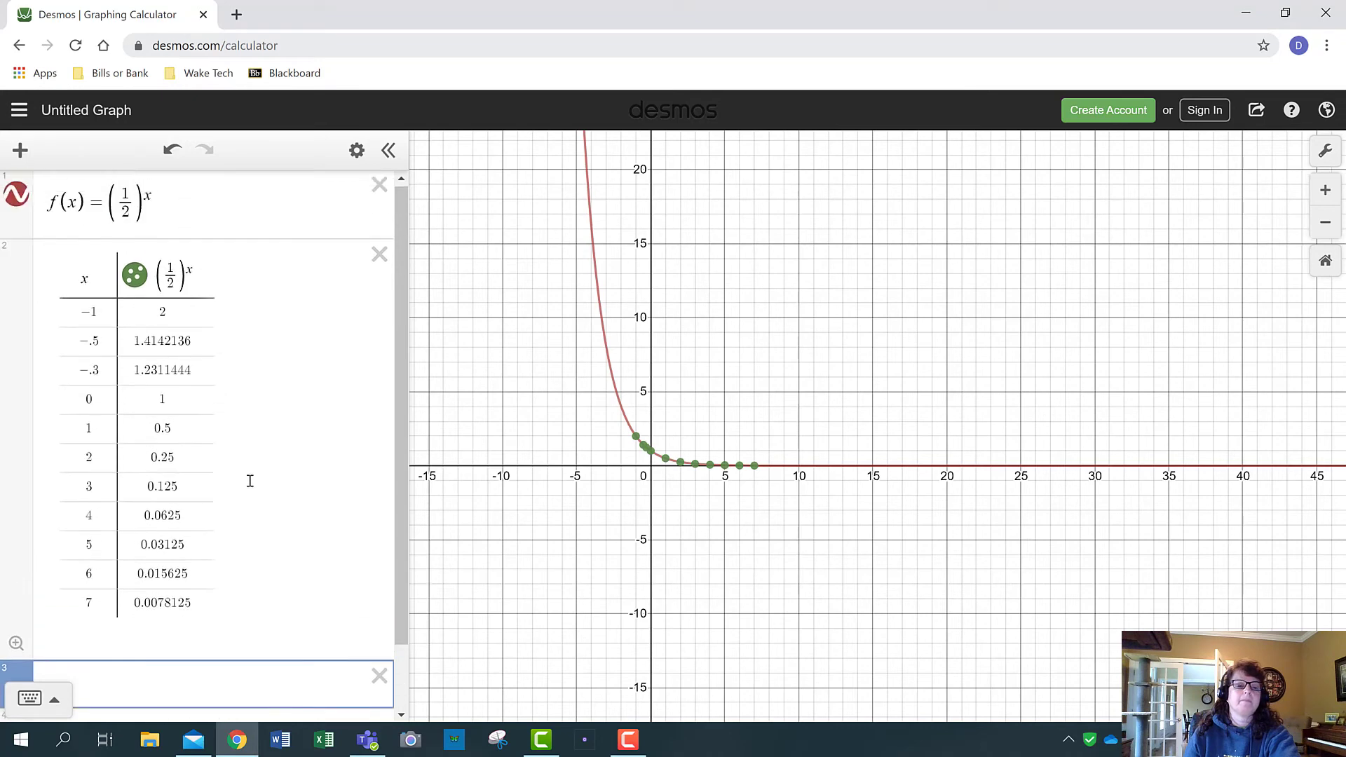
scroll(220, 601, "down", 2)
Add the asymptote y = 0 and make it visible on the graph
type("y")
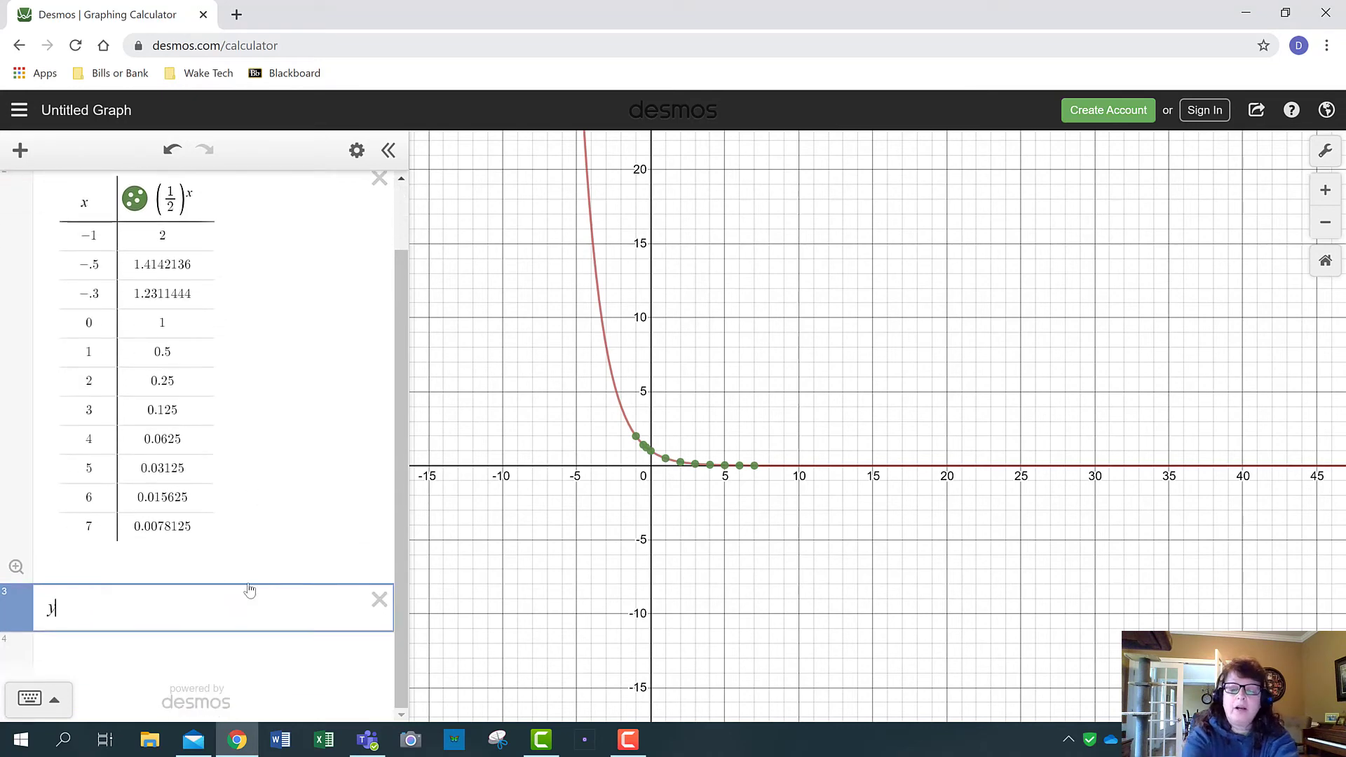
type("=0")
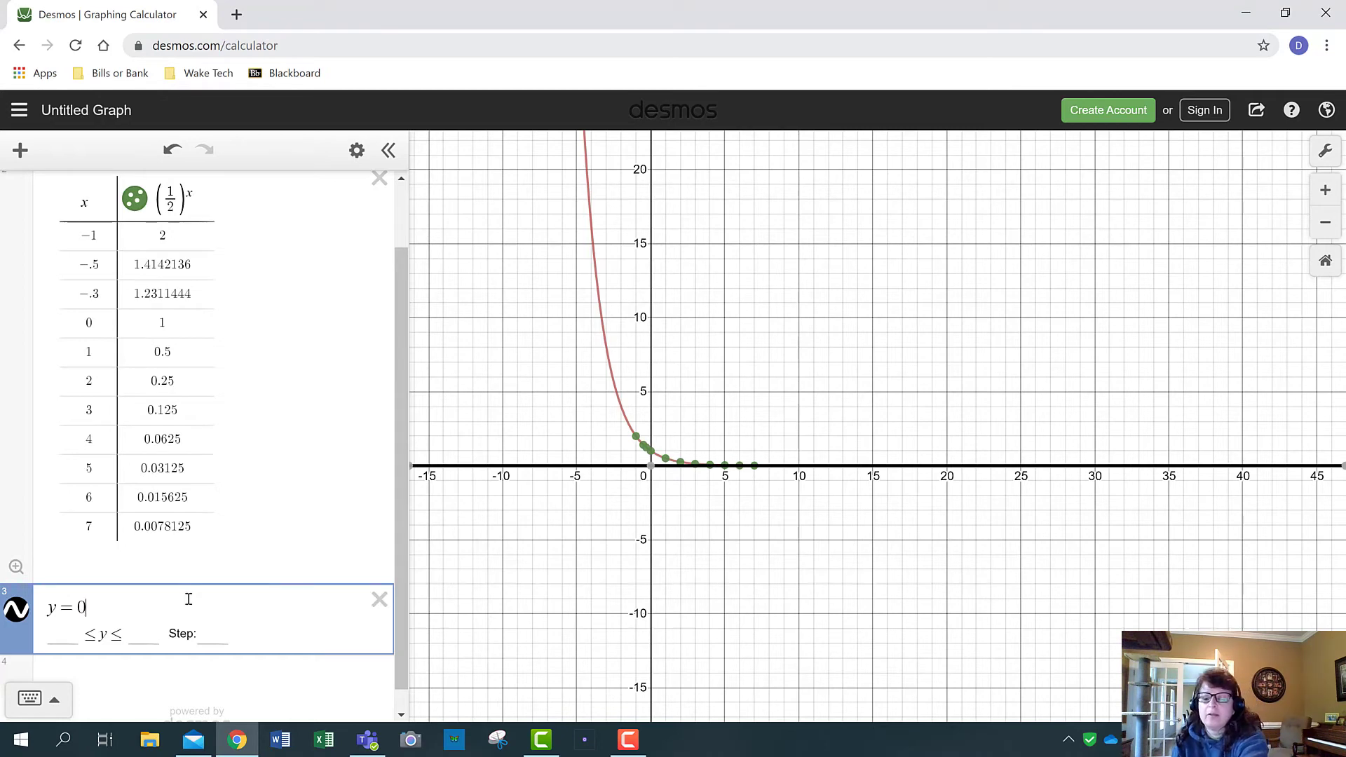
key("Return")
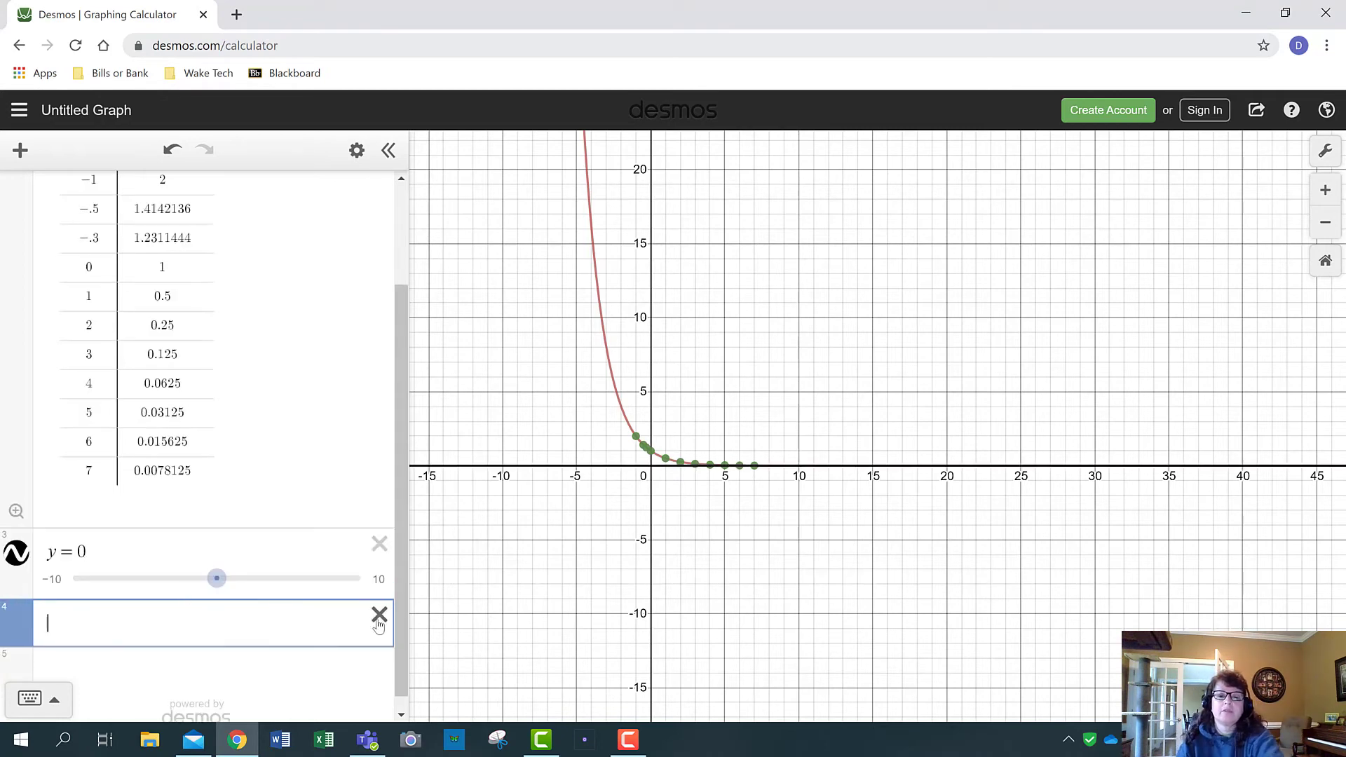
left_click(25, 555)
left_click(25, 558)
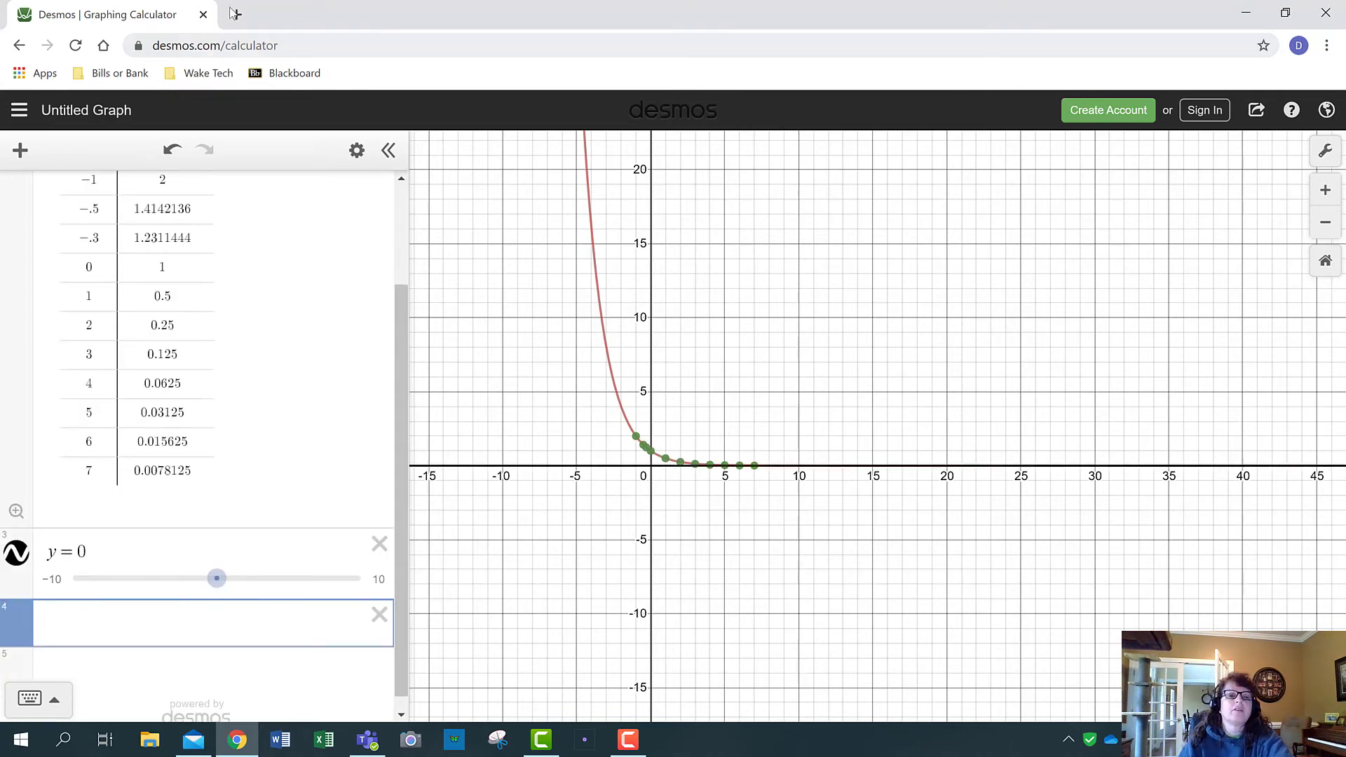
Style the y = 0 line blue and dashed
left_click(358, 148)
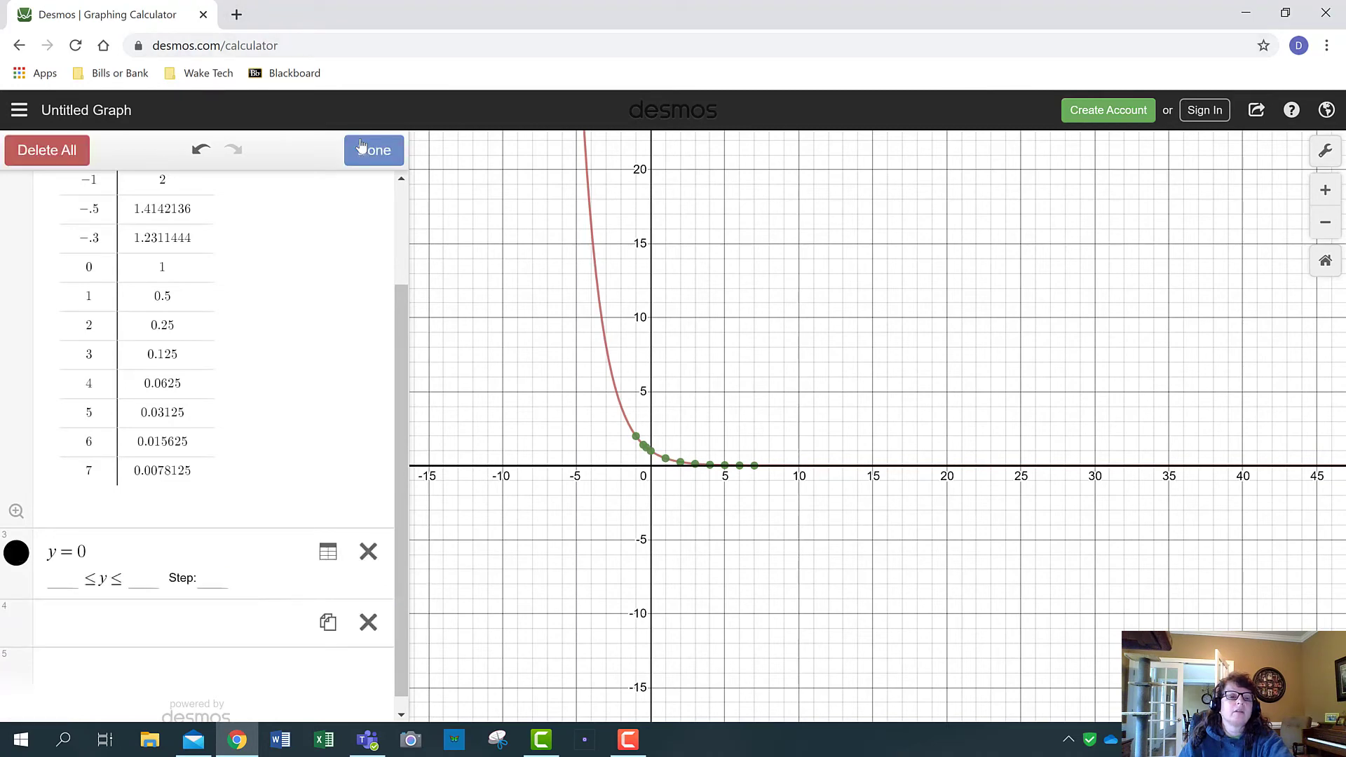
left_click(17, 556)
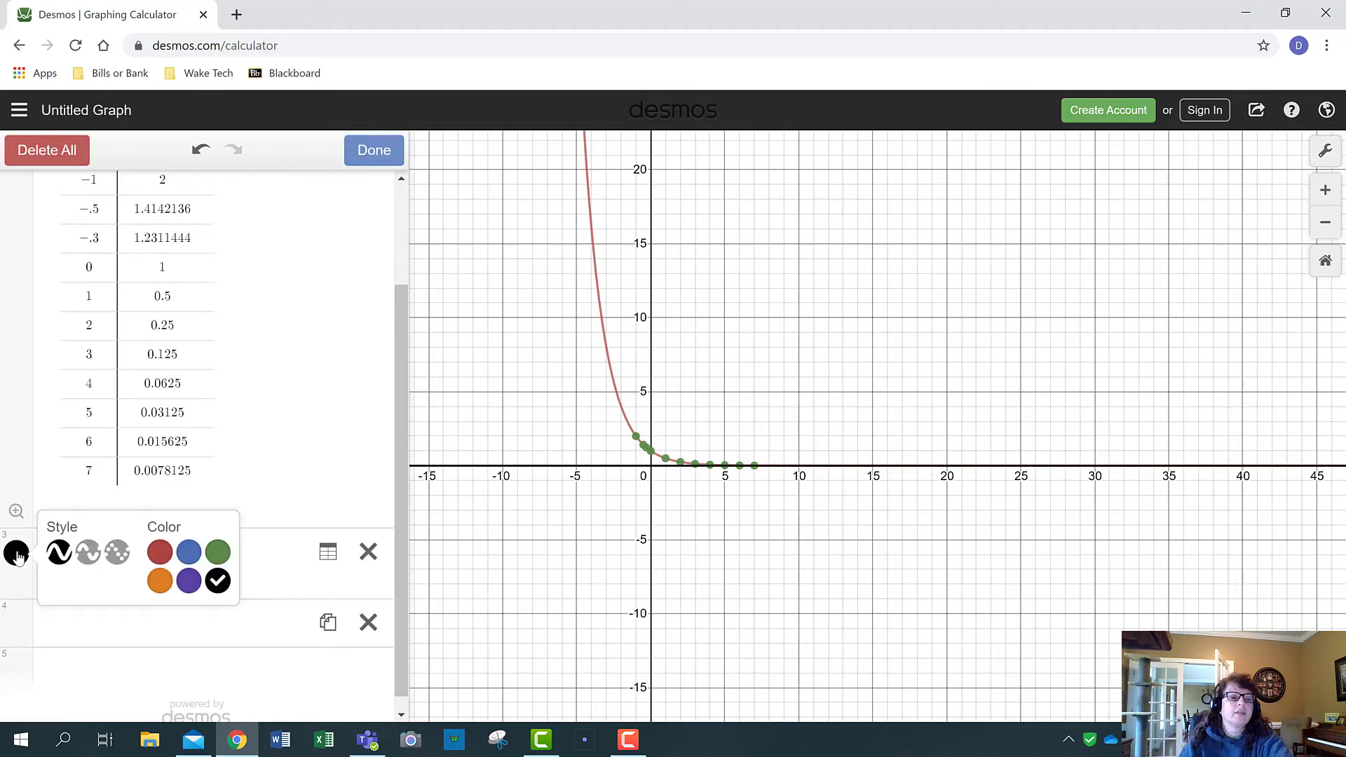
left_click(191, 556)
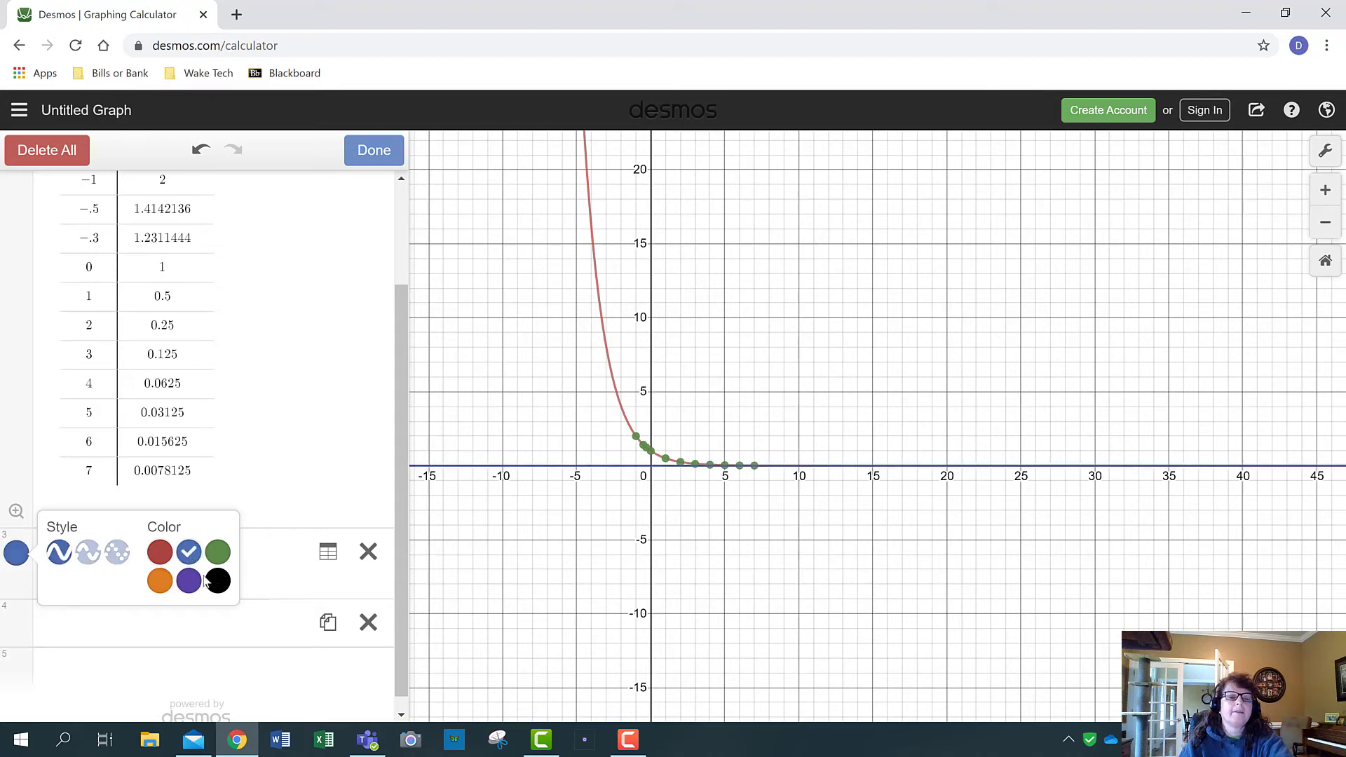
left_click(88, 557)
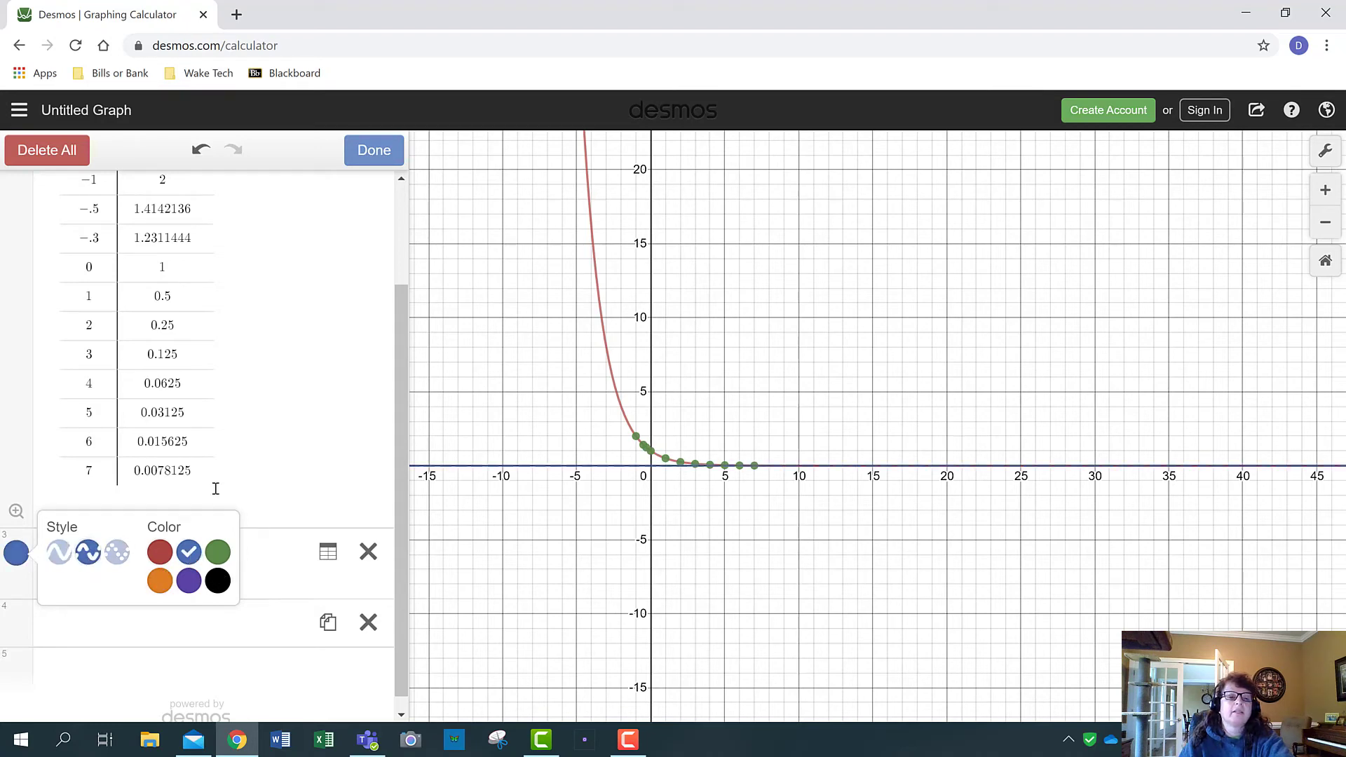
Finish style editing and zoom in on the (1/2)^x curve's right-hand tail
left_click(374, 150)
scroll(800, 463, "up", 3)
scroll(802, 516, "up", 5)
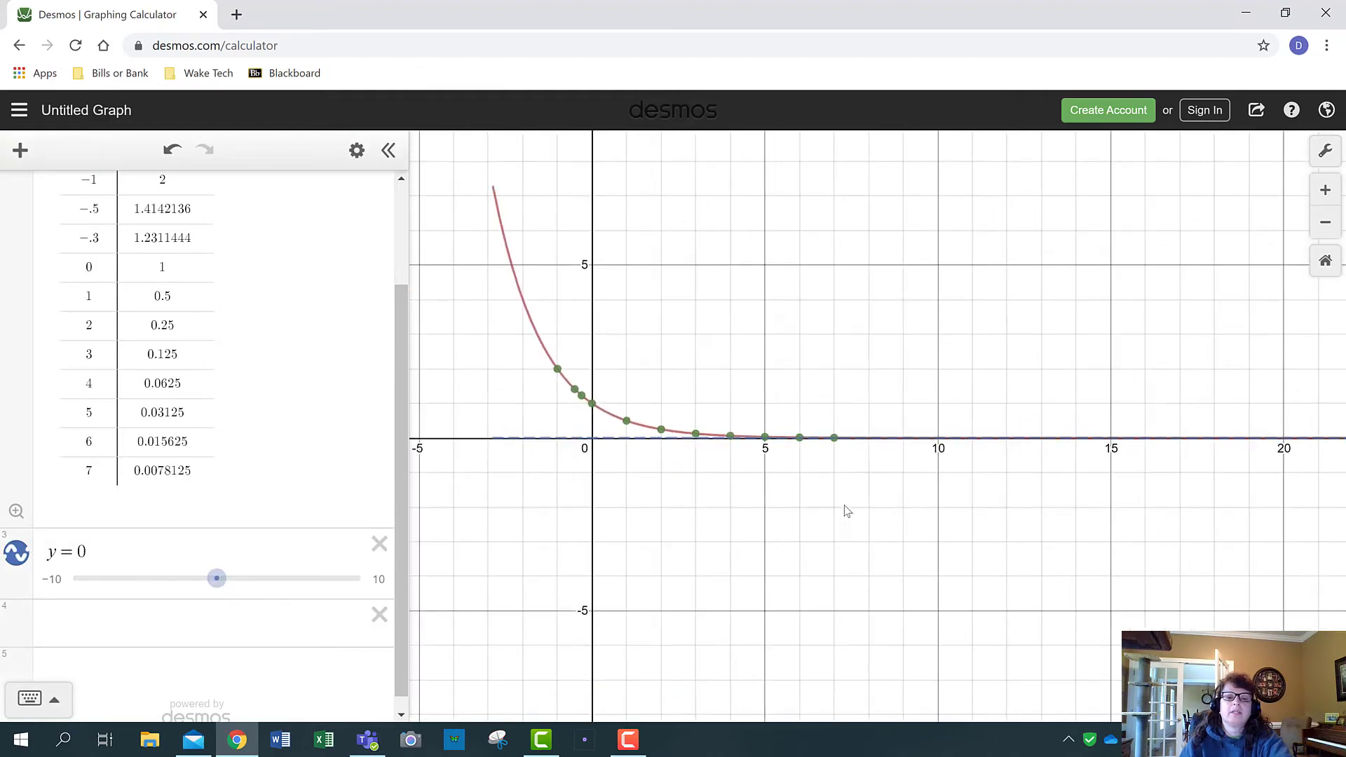
scroll(842, 396, "up", 3)
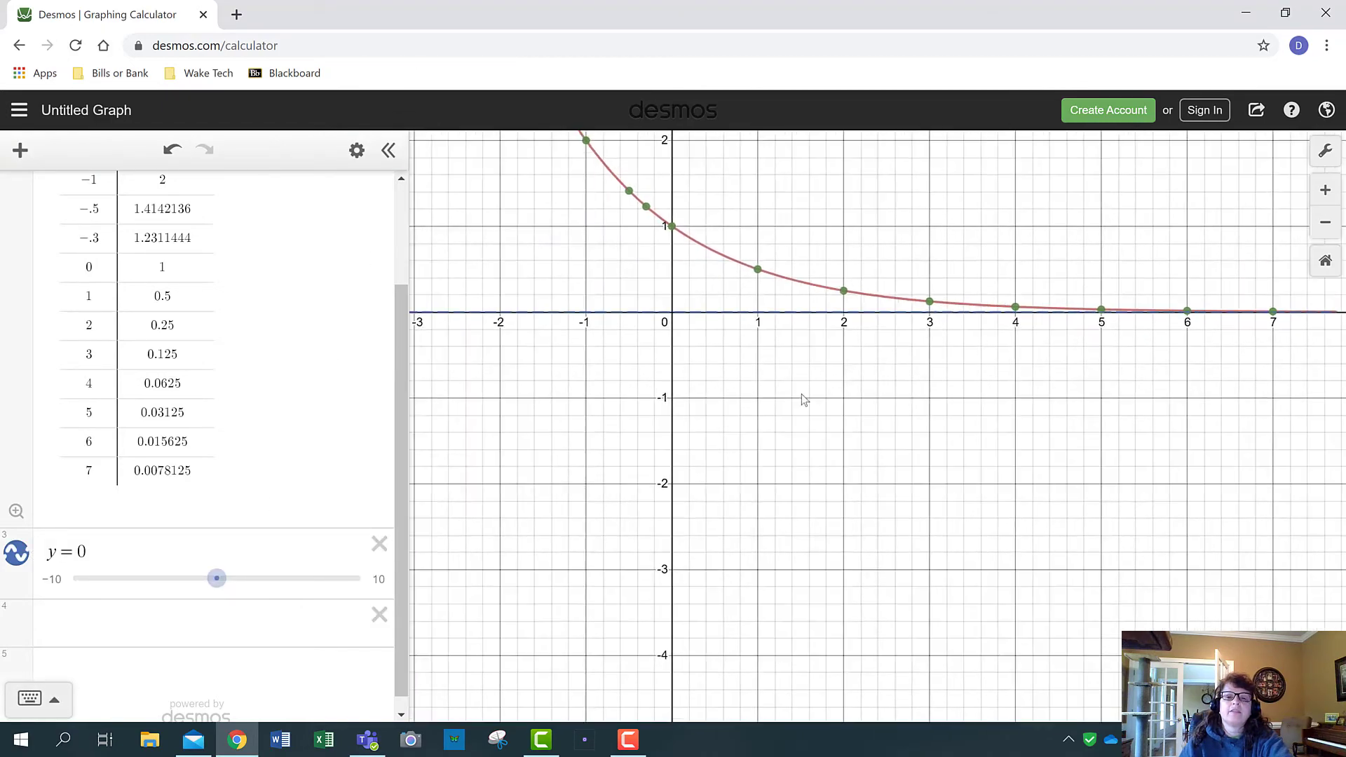
left_click_drag(827, 390, 660, 392)
scroll(1022, 415, "up", 2)
scroll(1014, 418, "up", 2)
Zoom in around x = 7 to see the curve approach y = 0, then zoom back out
left_click_drag(982, 421, 865, 444)
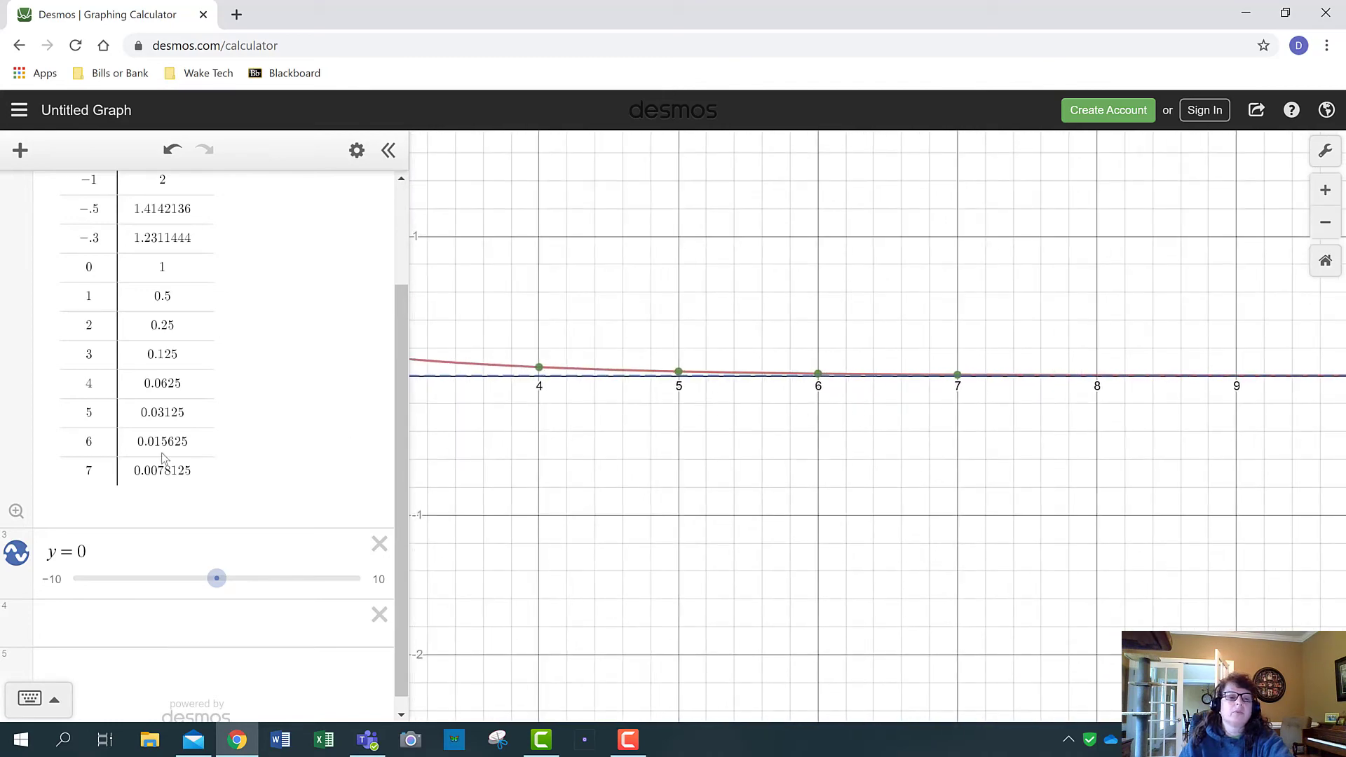
left_click_drag(932, 481, 866, 488)
scroll(967, 492, "up", 5)
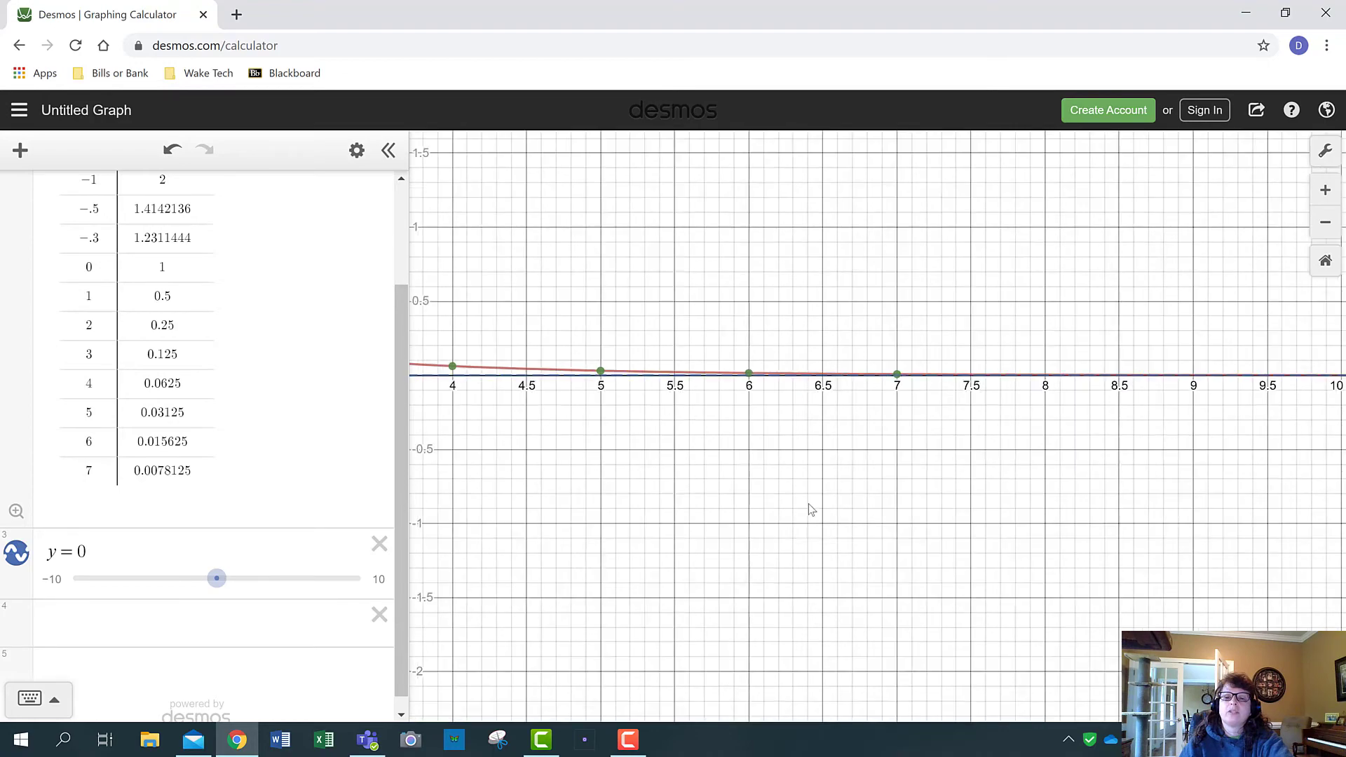
scroll(982, 428, "up", 2)
left_click_drag(873, 372, 865, 457)
scroll(865, 457, "up", 3)
scroll(854, 456, "up", 1)
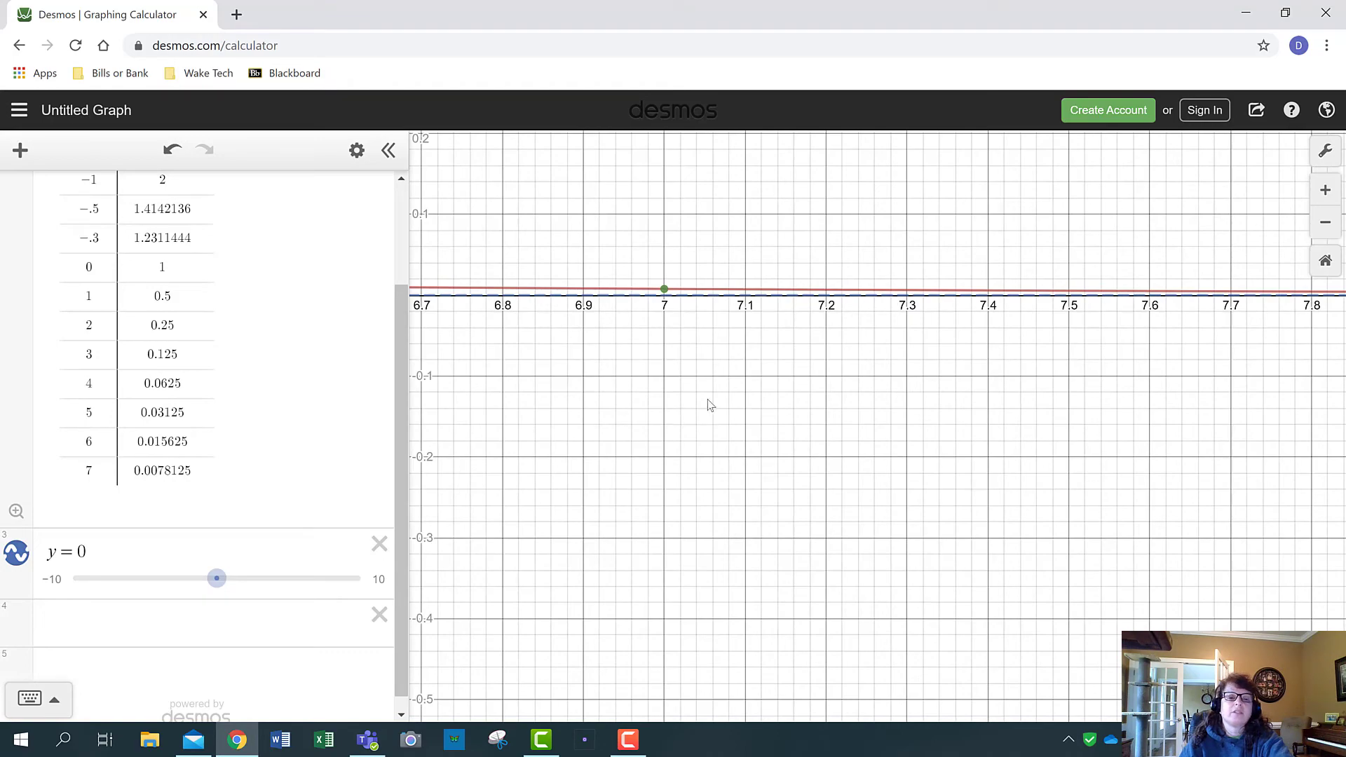
scroll(709, 414, "down", 5)
scroll(717, 428, "down", 8)
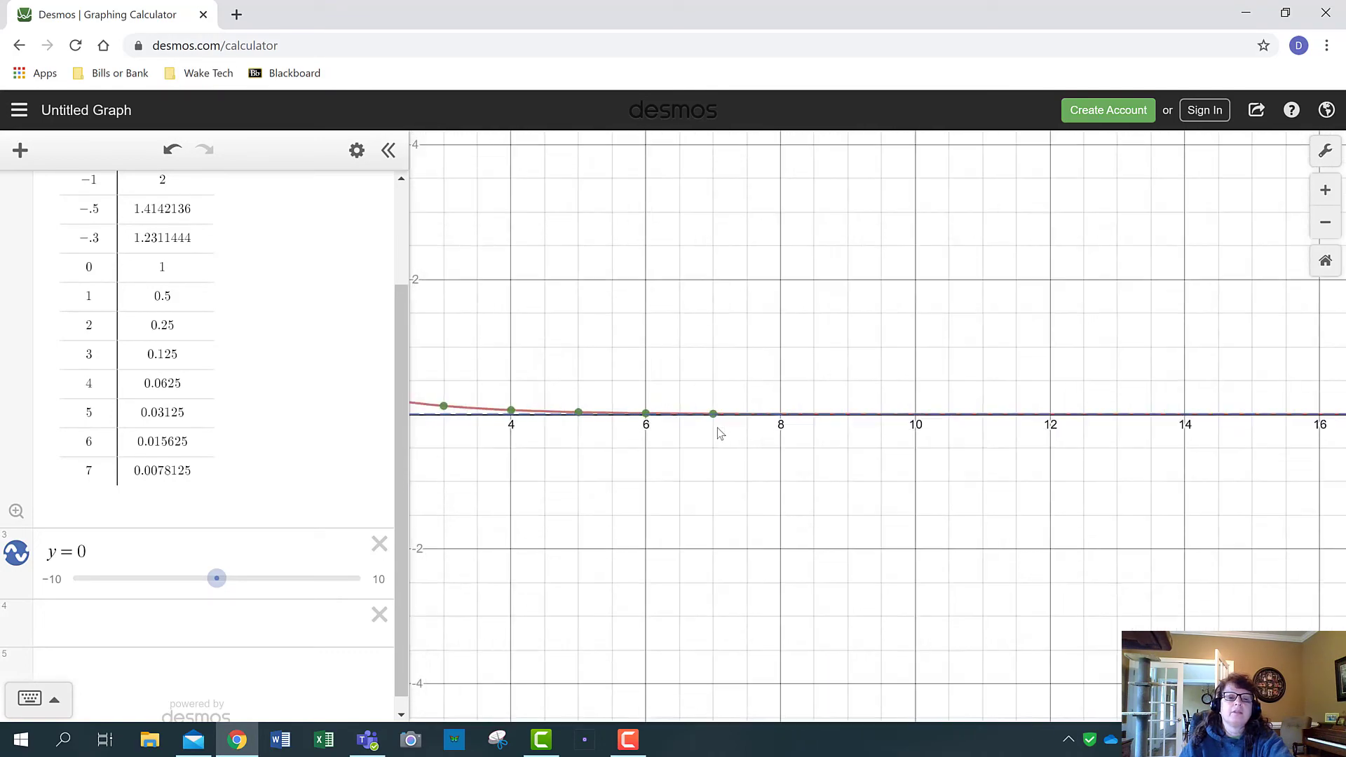
scroll(718, 433, "down", 1)
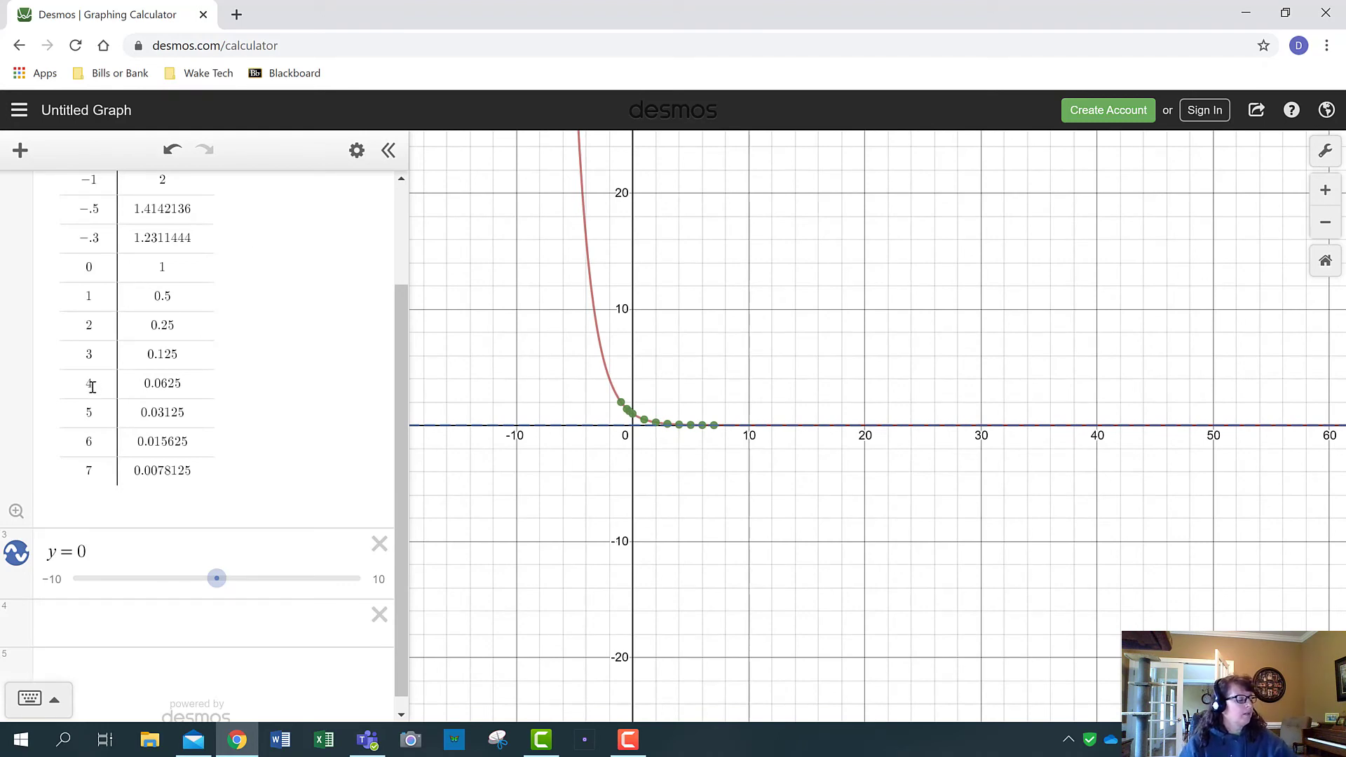
scroll(222, 291, "up", 3)
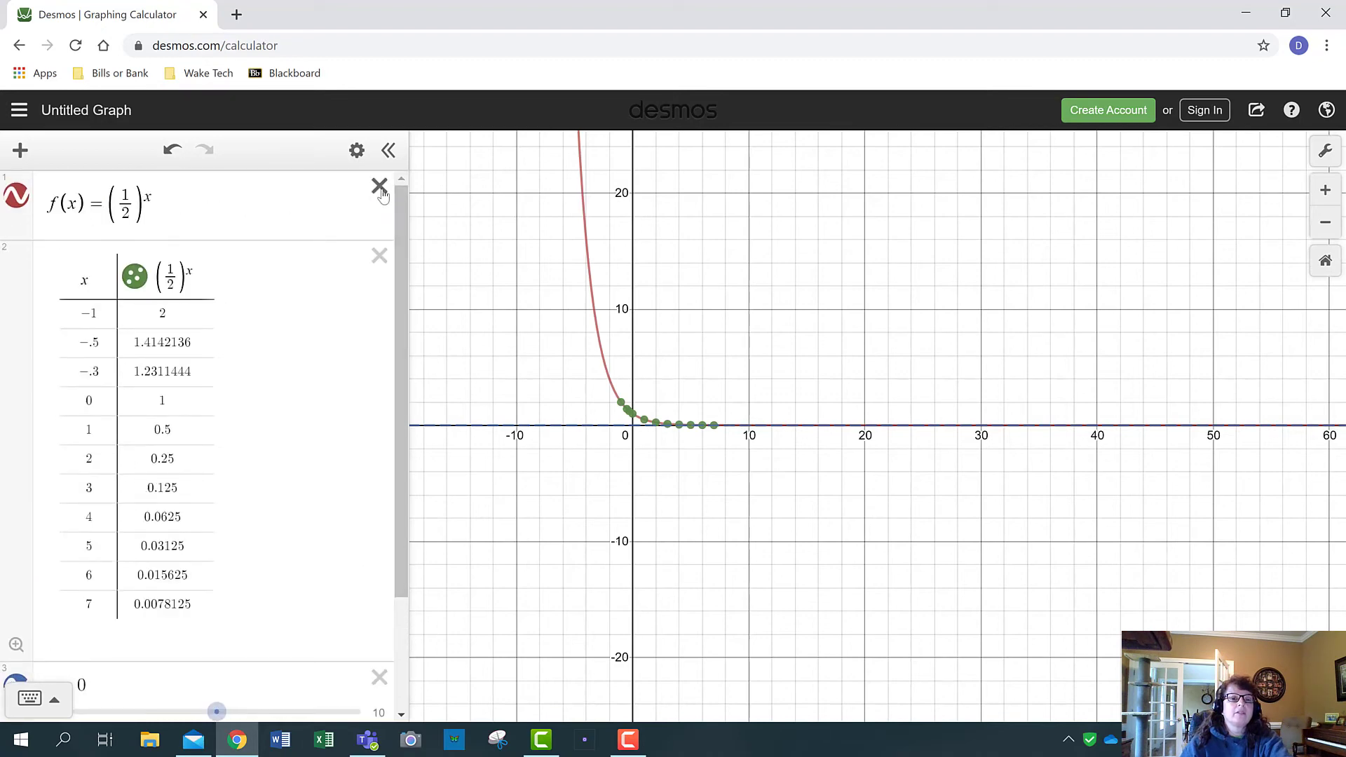
Delete the (1/2)^x expression, its table and y = 0, then enter f(x)=1/(x+2)
left_click(379, 187)
left_click(380, 187)
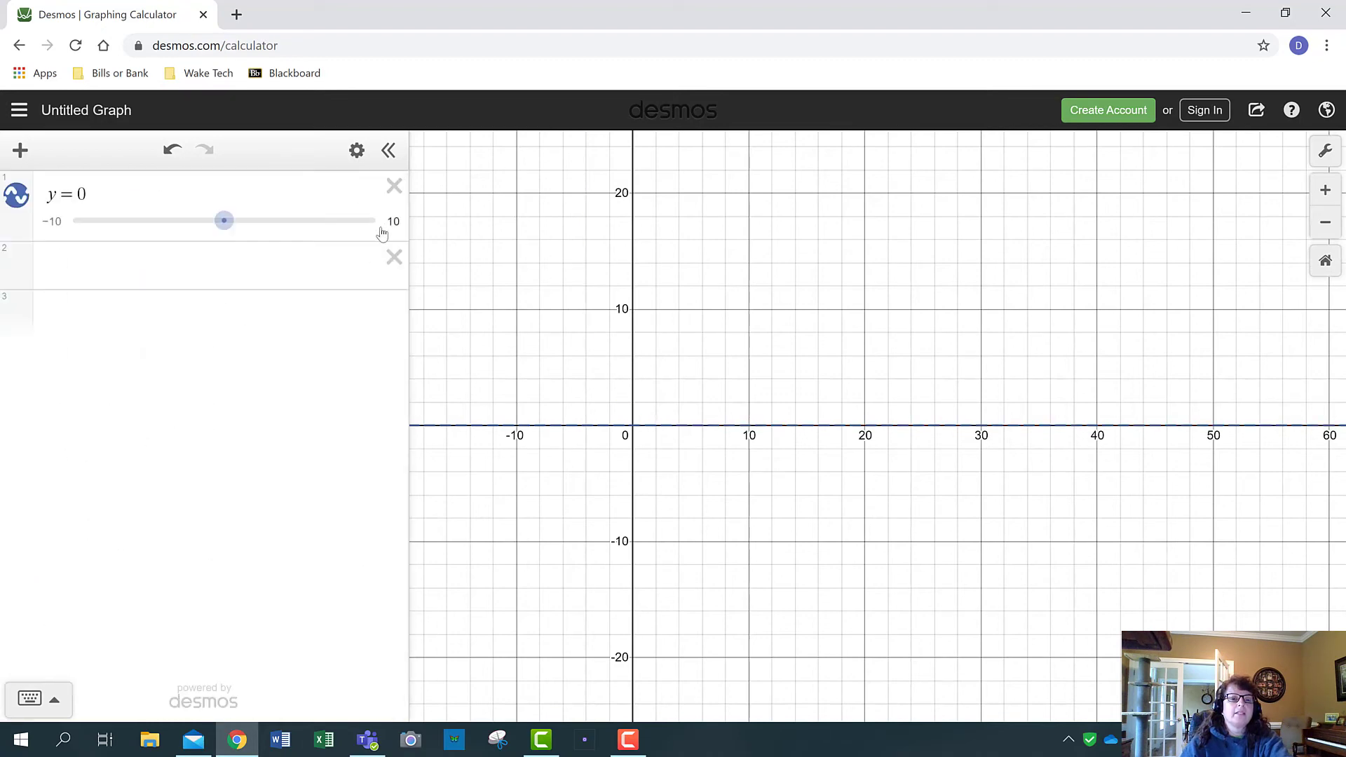
left_click(394, 186)
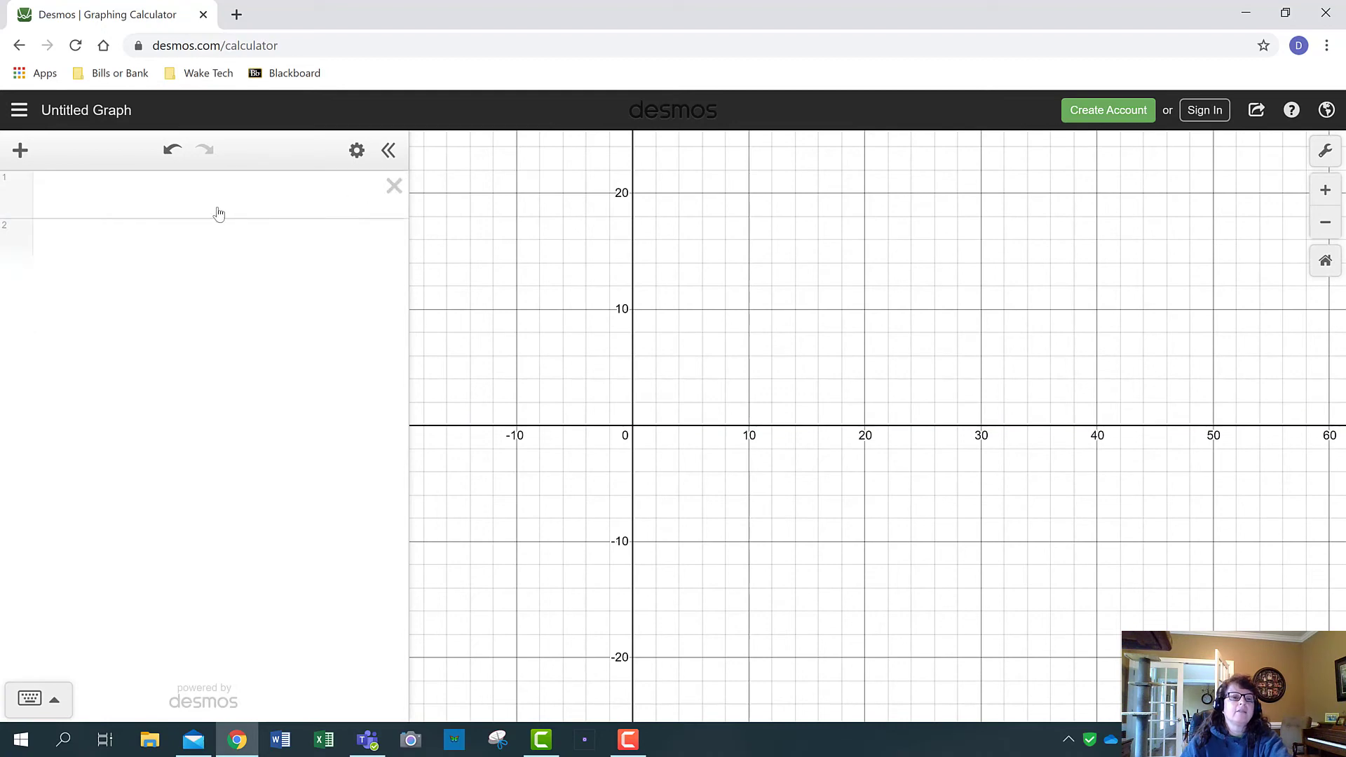
left_click(223, 204)
type("f(x")
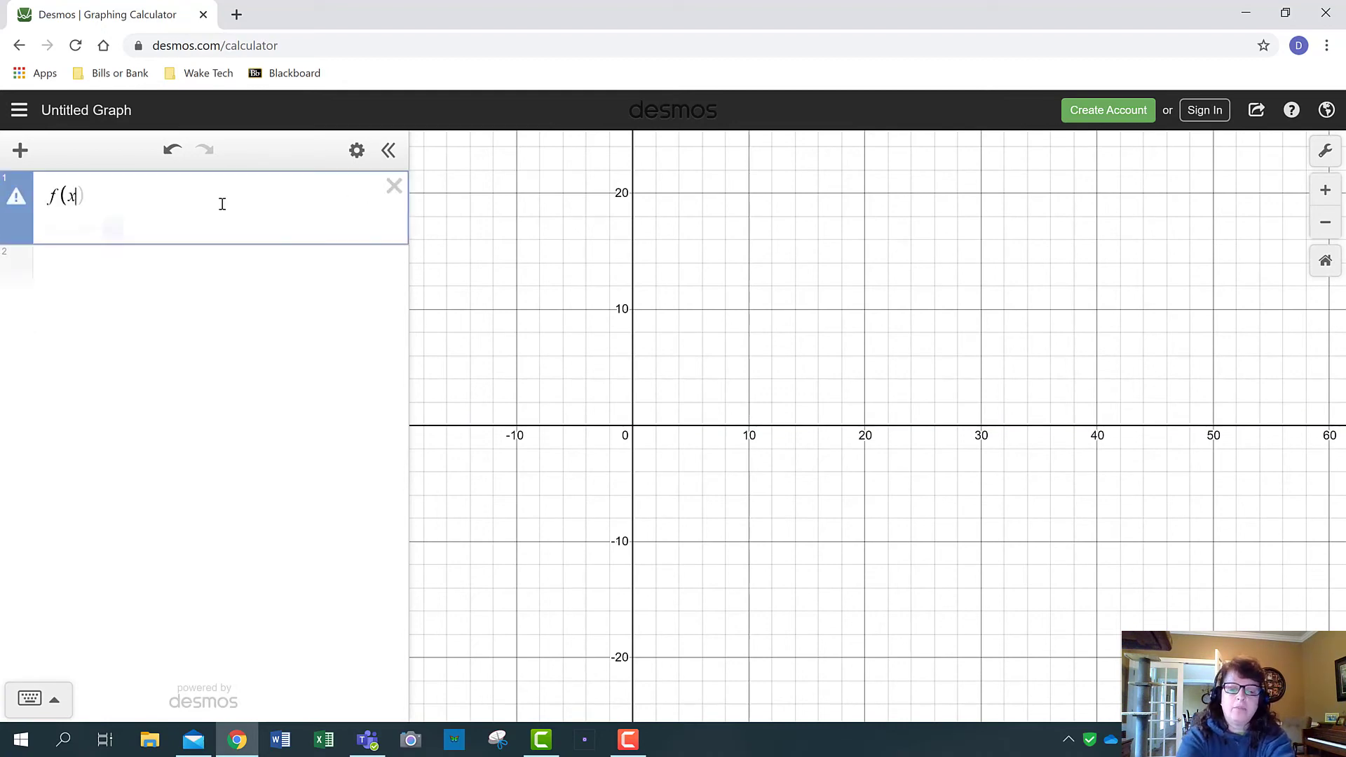
type(")")
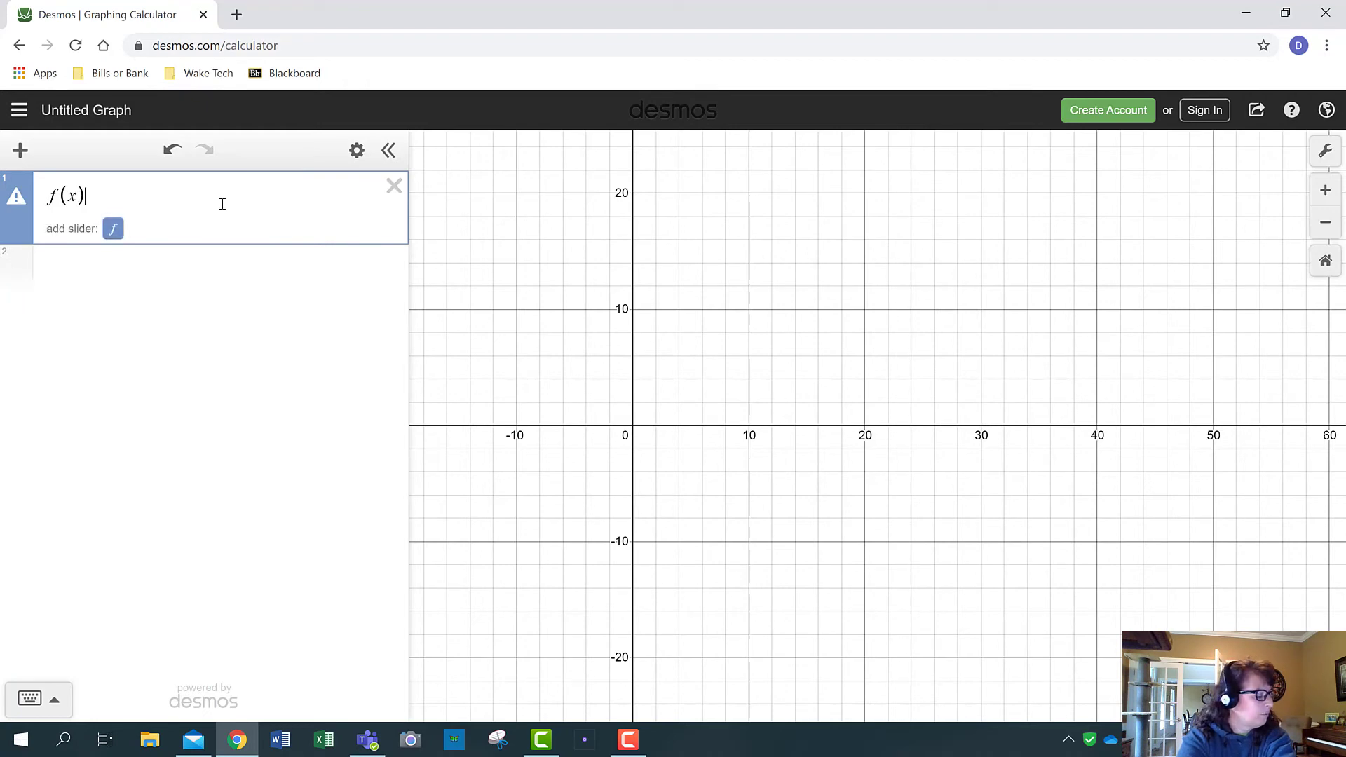
type("=1/")
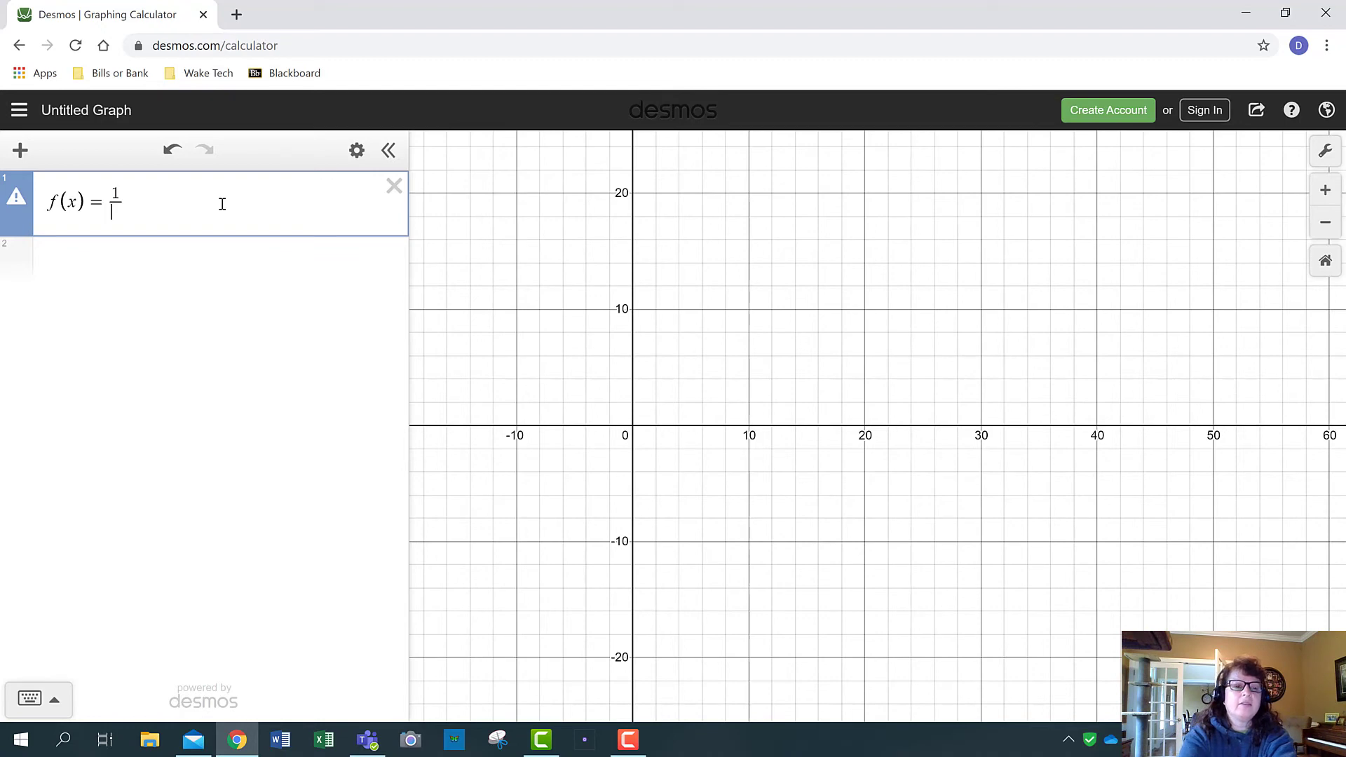
type("x+2")
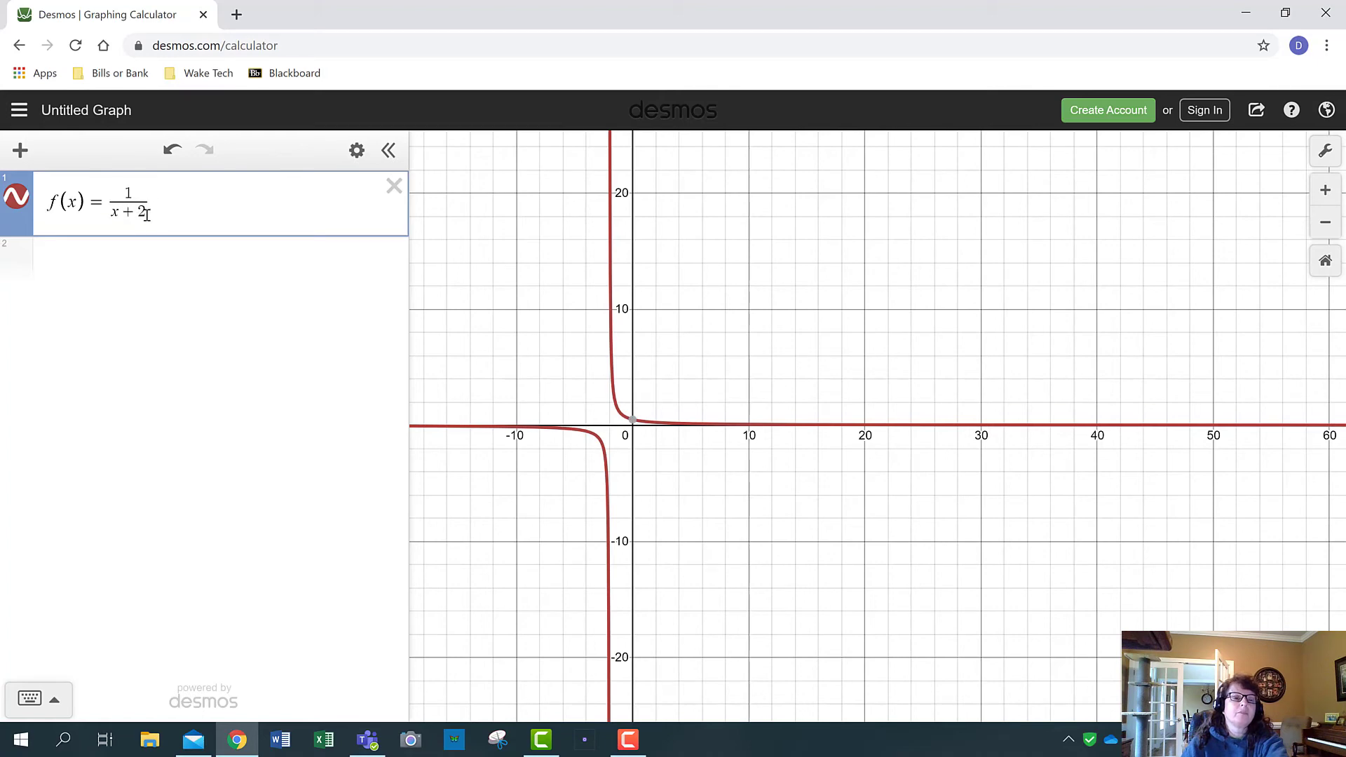
Graph f(x) = 1/(x+2) and zoom in on its break near x = −2
left_click(538, 343)
scroll(712, 340, "up", 6)
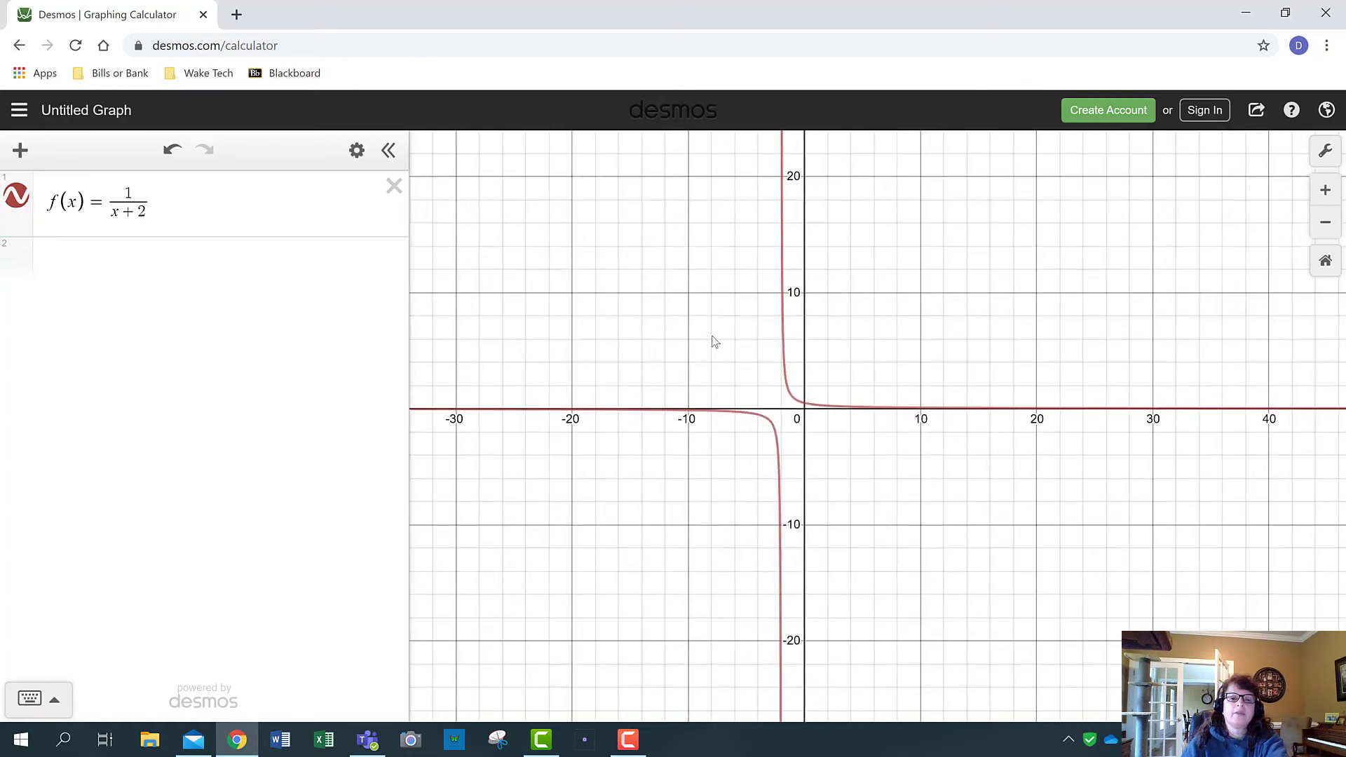
left_click_drag(714, 376, 685, 361)
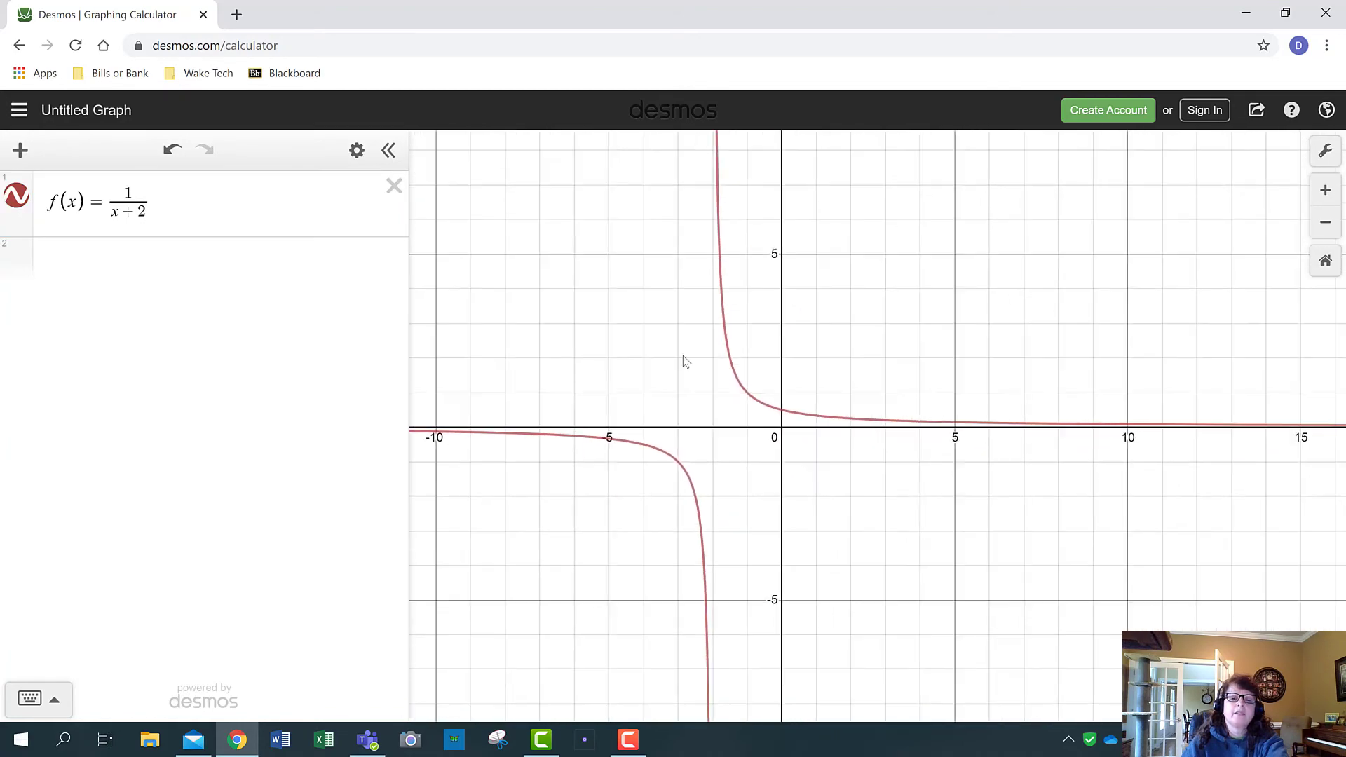
scroll(719, 427, "up", 3)
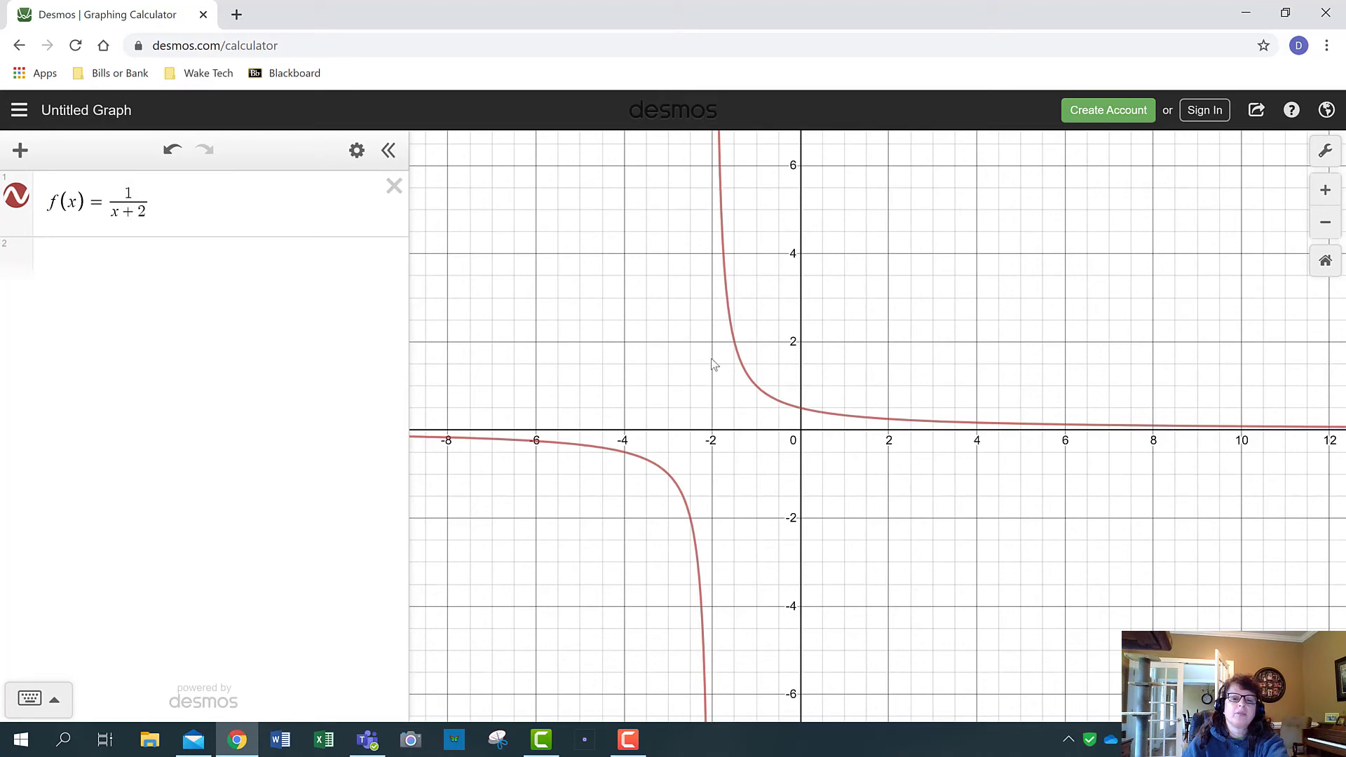
Add an empty x₁/y₁ table below the function
left_click(97, 267)
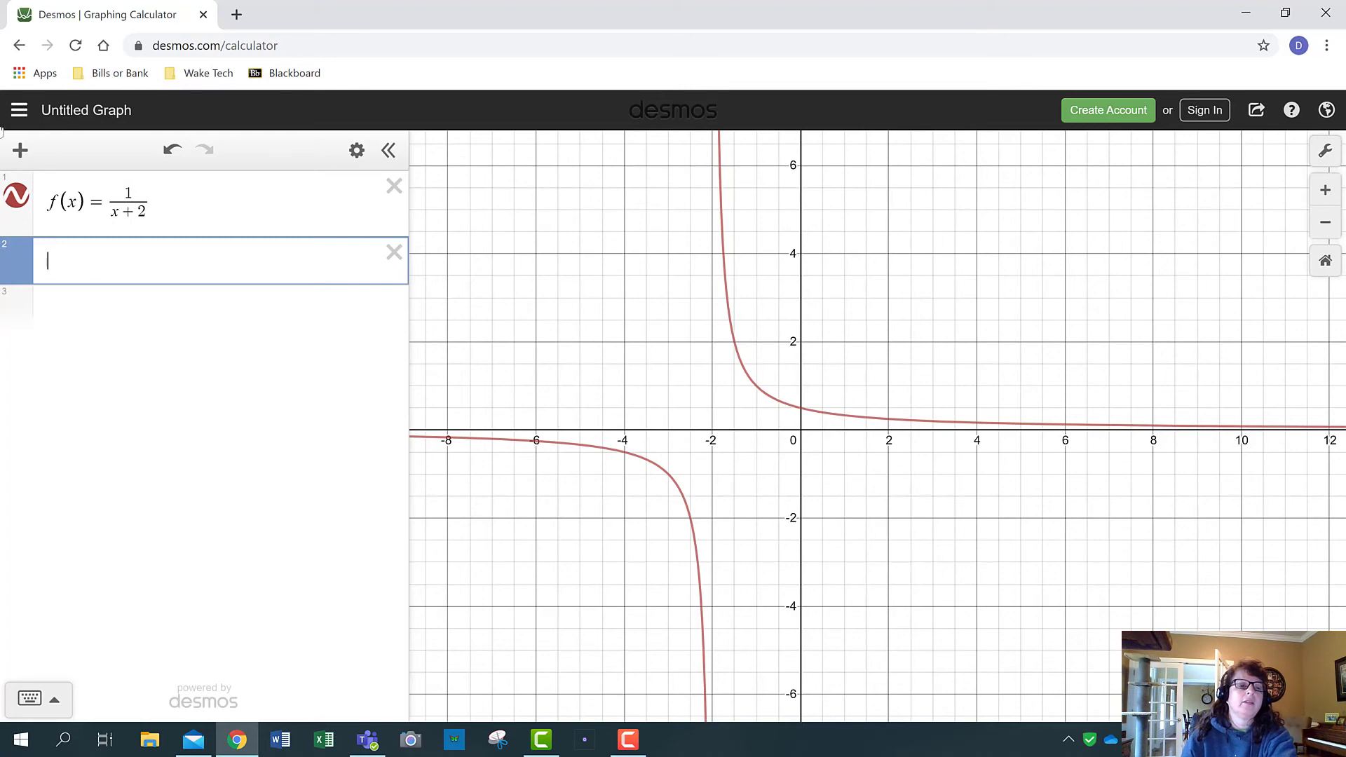
left_click(20, 149)
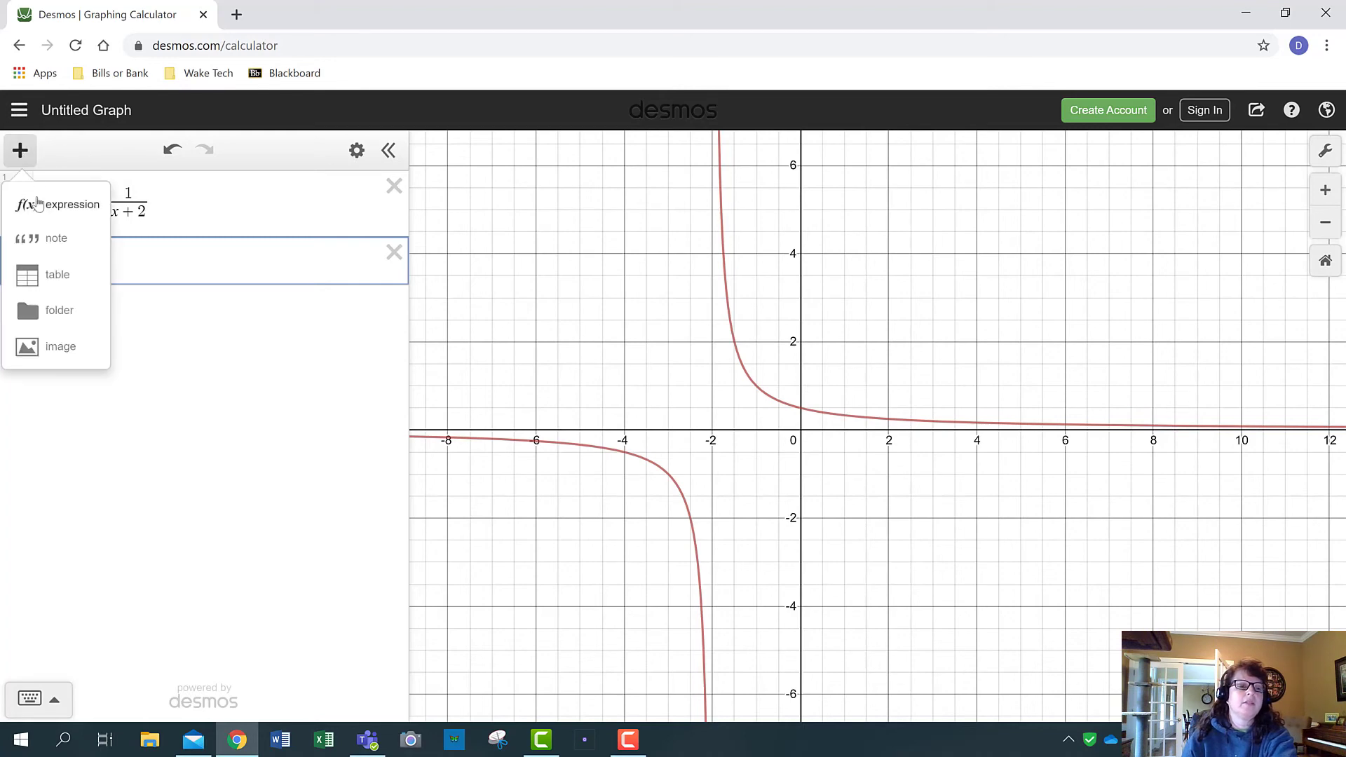
left_click(58, 277)
Rename the table columns to x and 1/(x+2), then select the first x cell
double_click(96, 270)
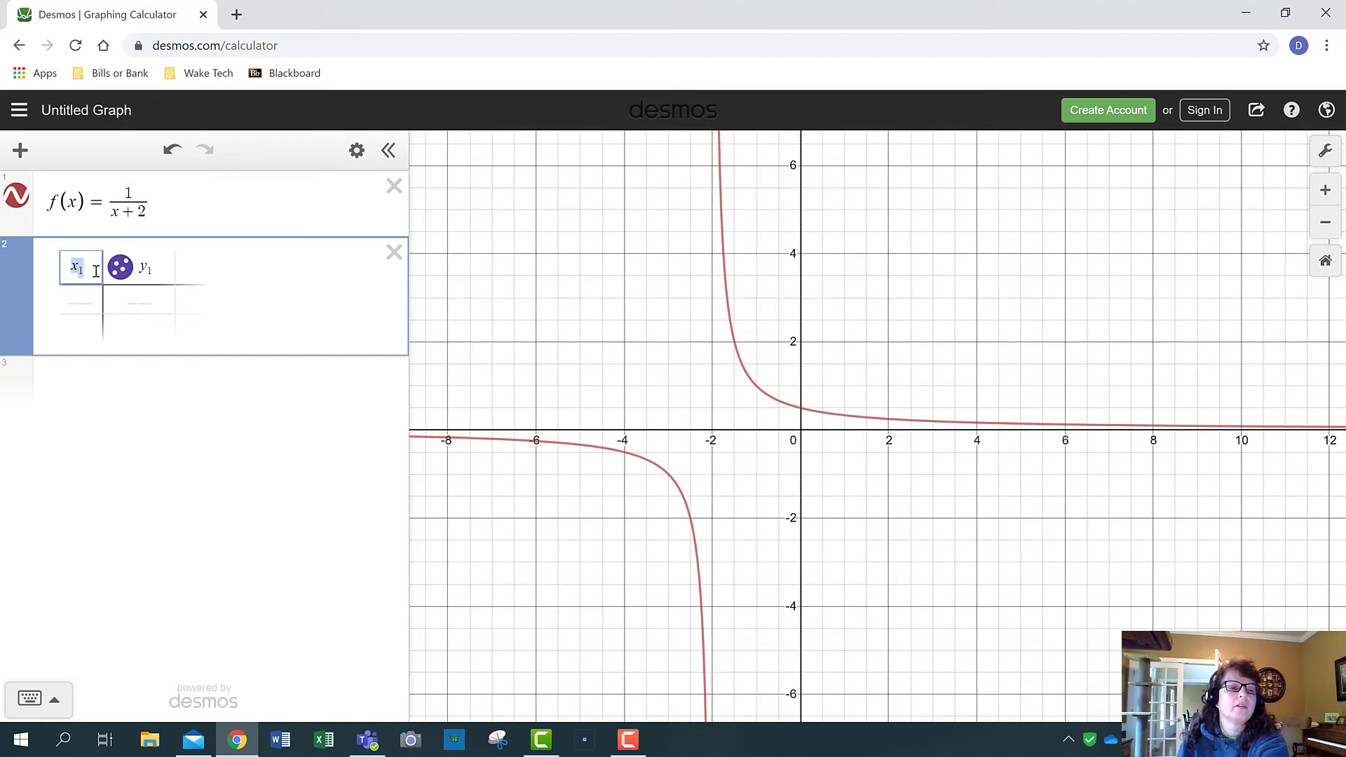
type("x")
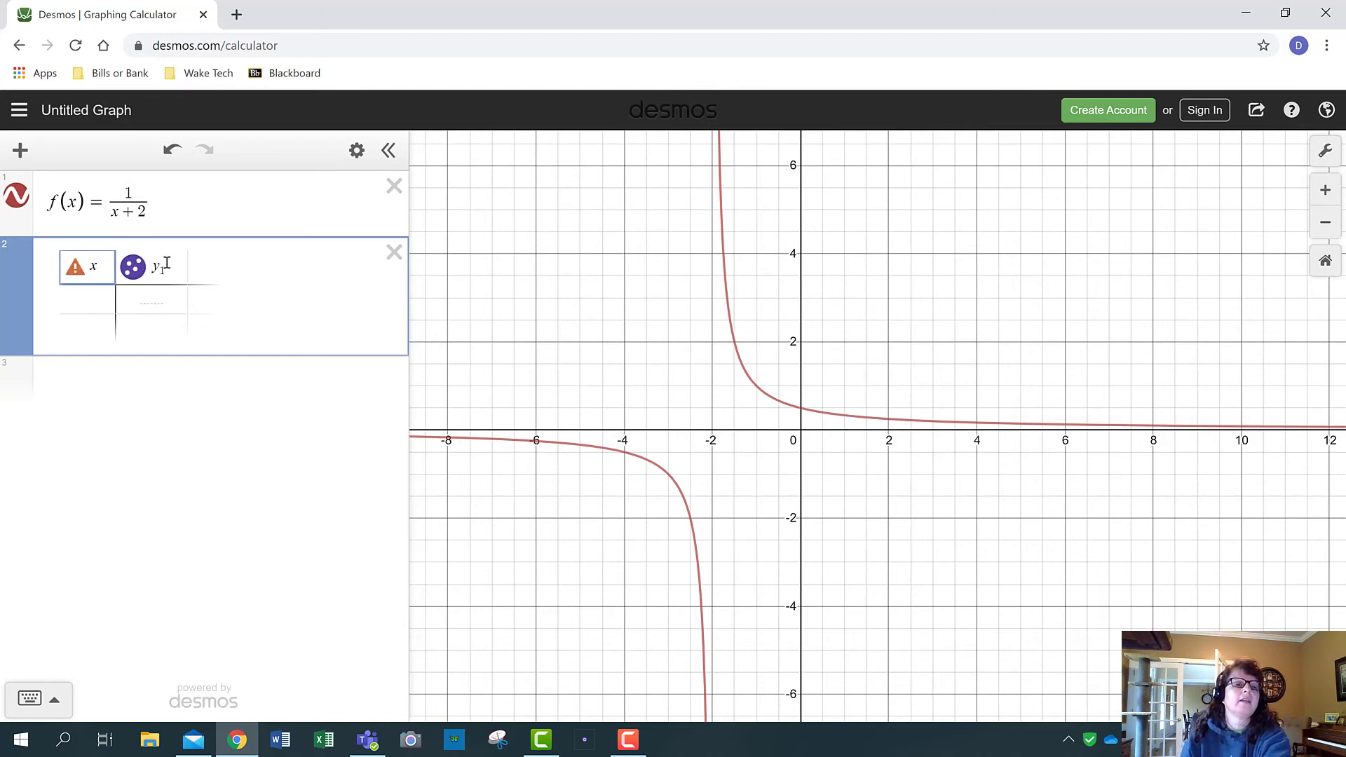
left_click_drag(152, 211, 121, 194)
key("ctrl+c")
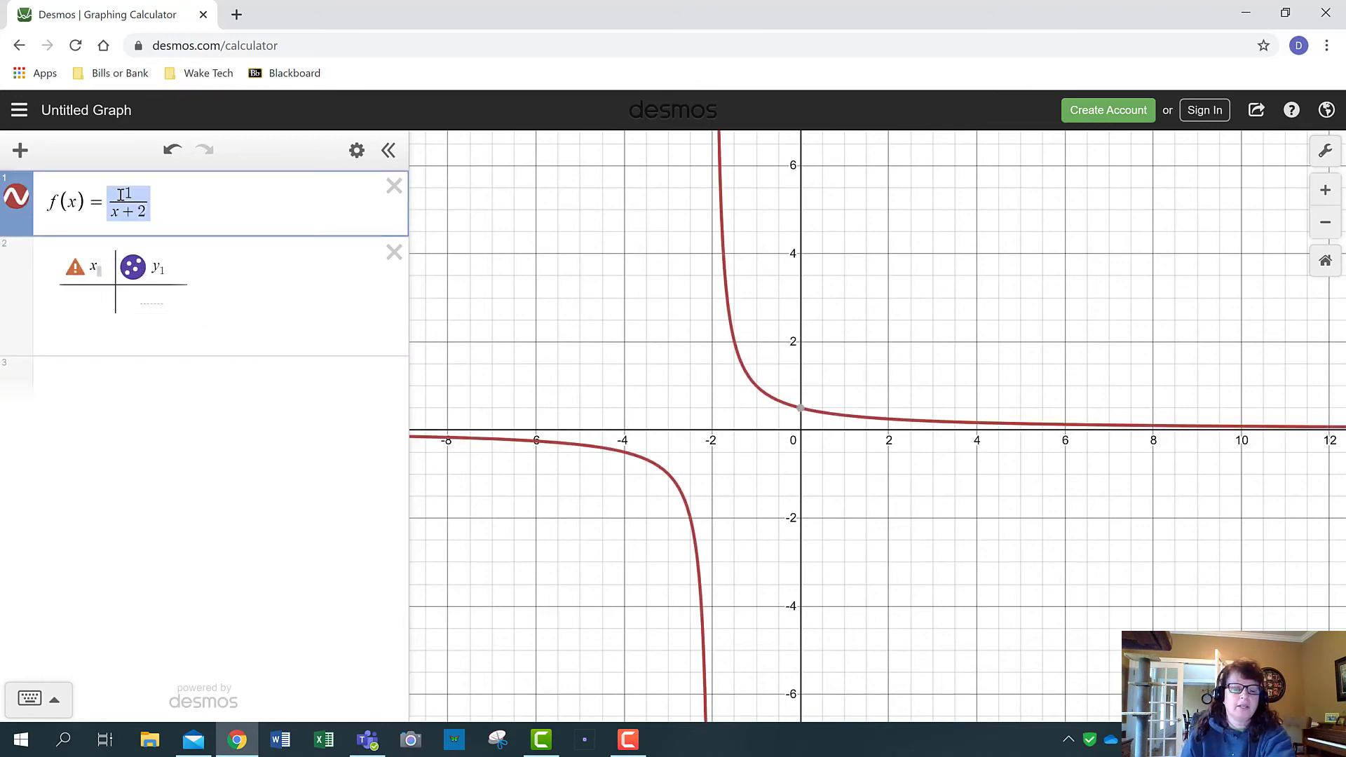
left_click(164, 276)
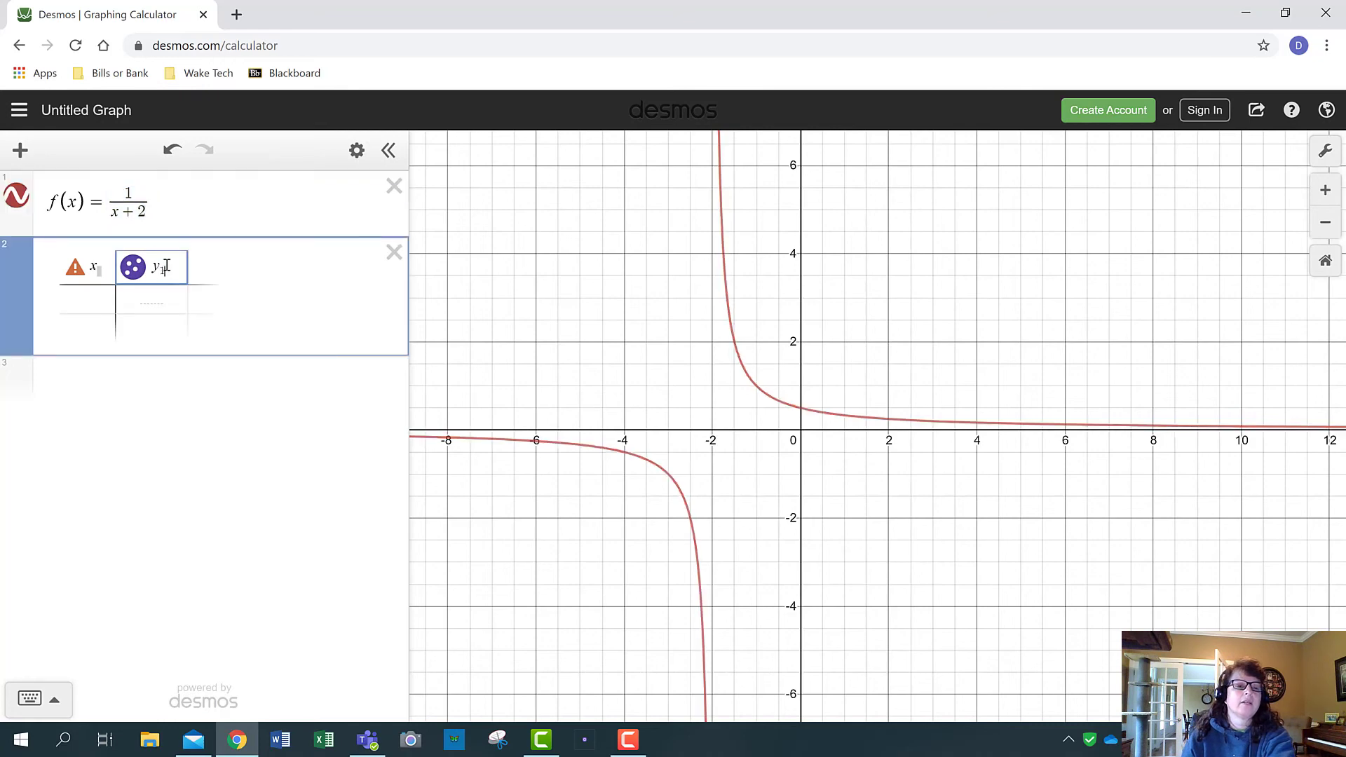
key("ctrl+v")
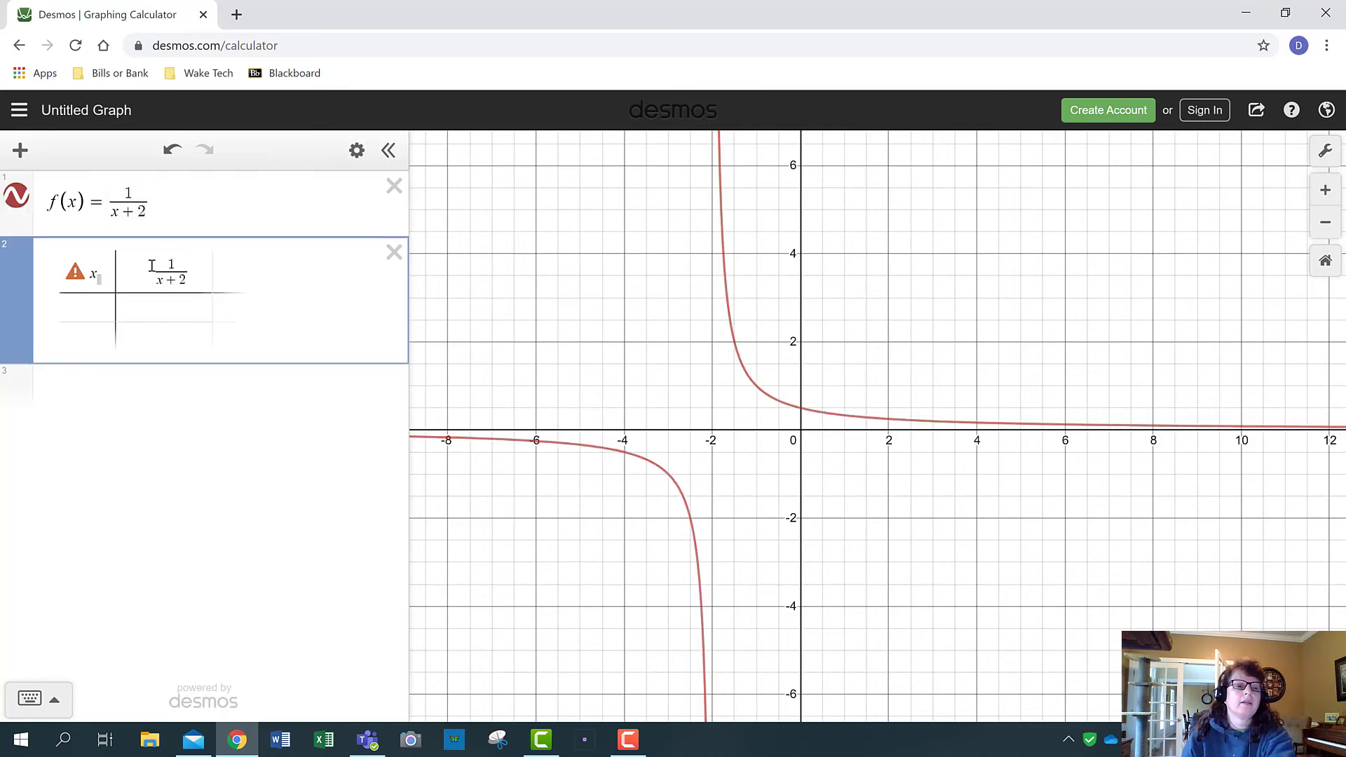
left_click(105, 274)
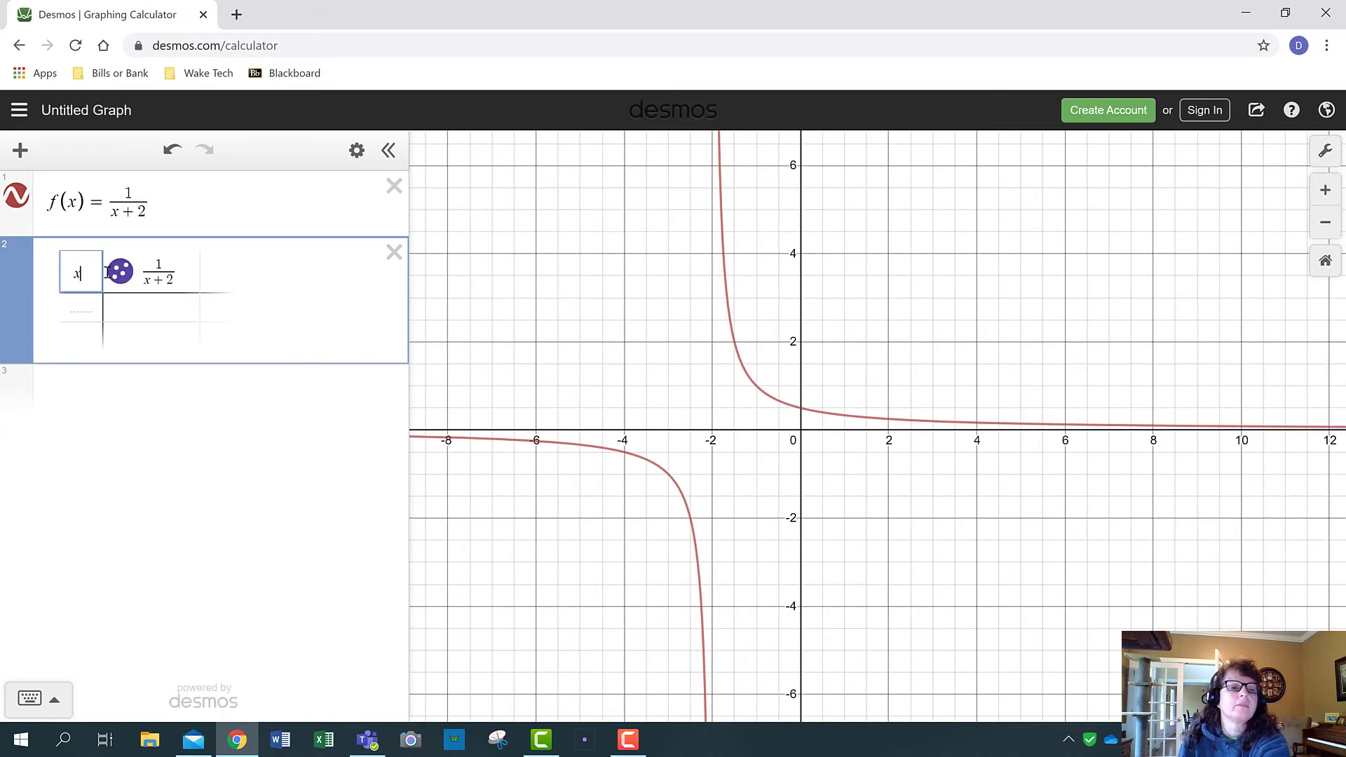
left_click(94, 307)
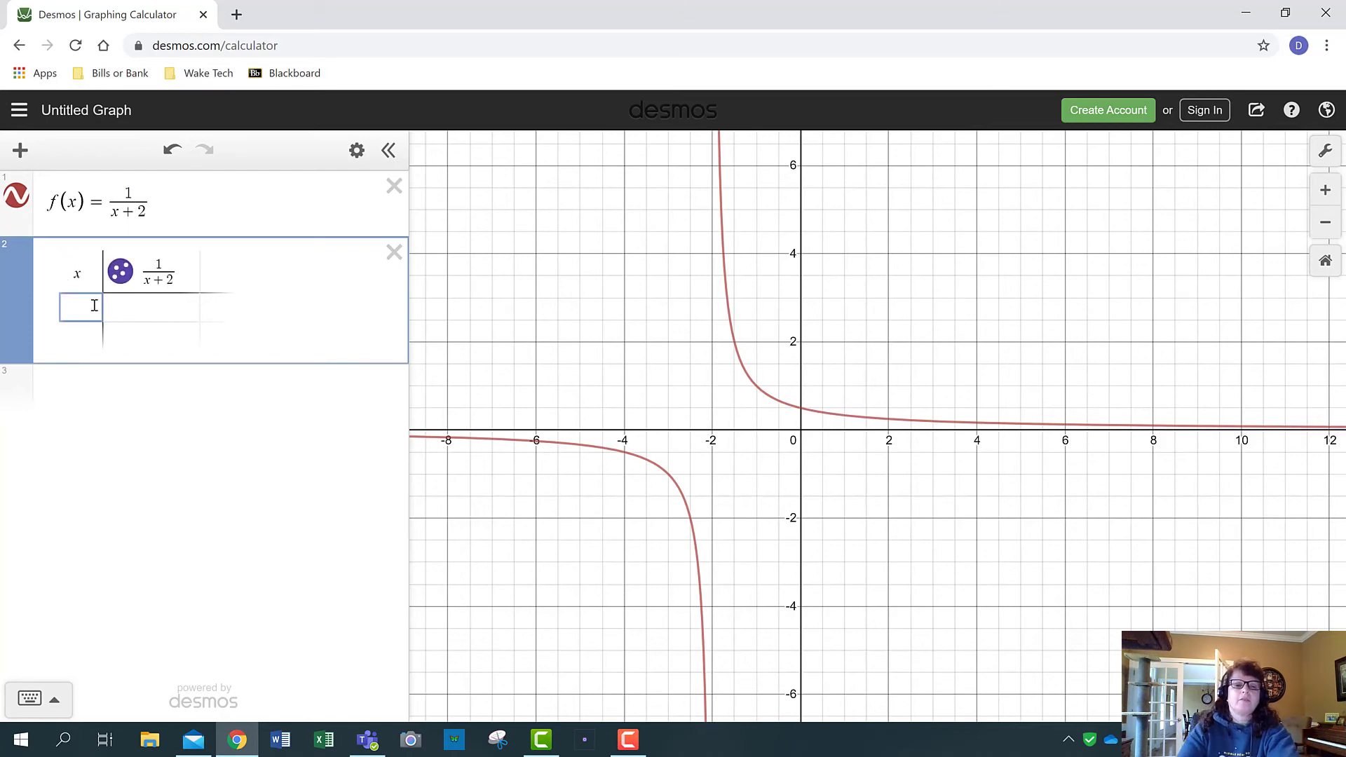
Enter x values −8, −3 and −2 in the table, noting −2 is undefined
type("-8")
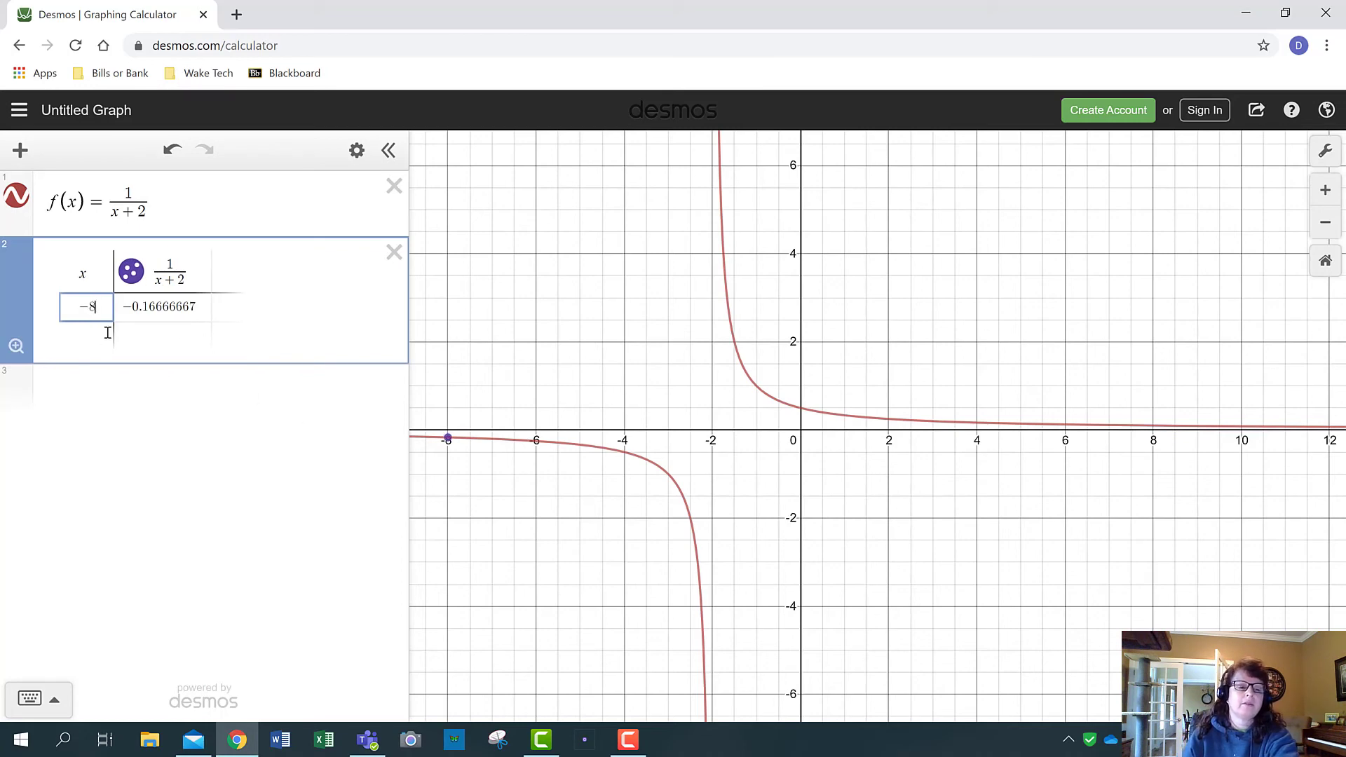
left_click(108, 333)
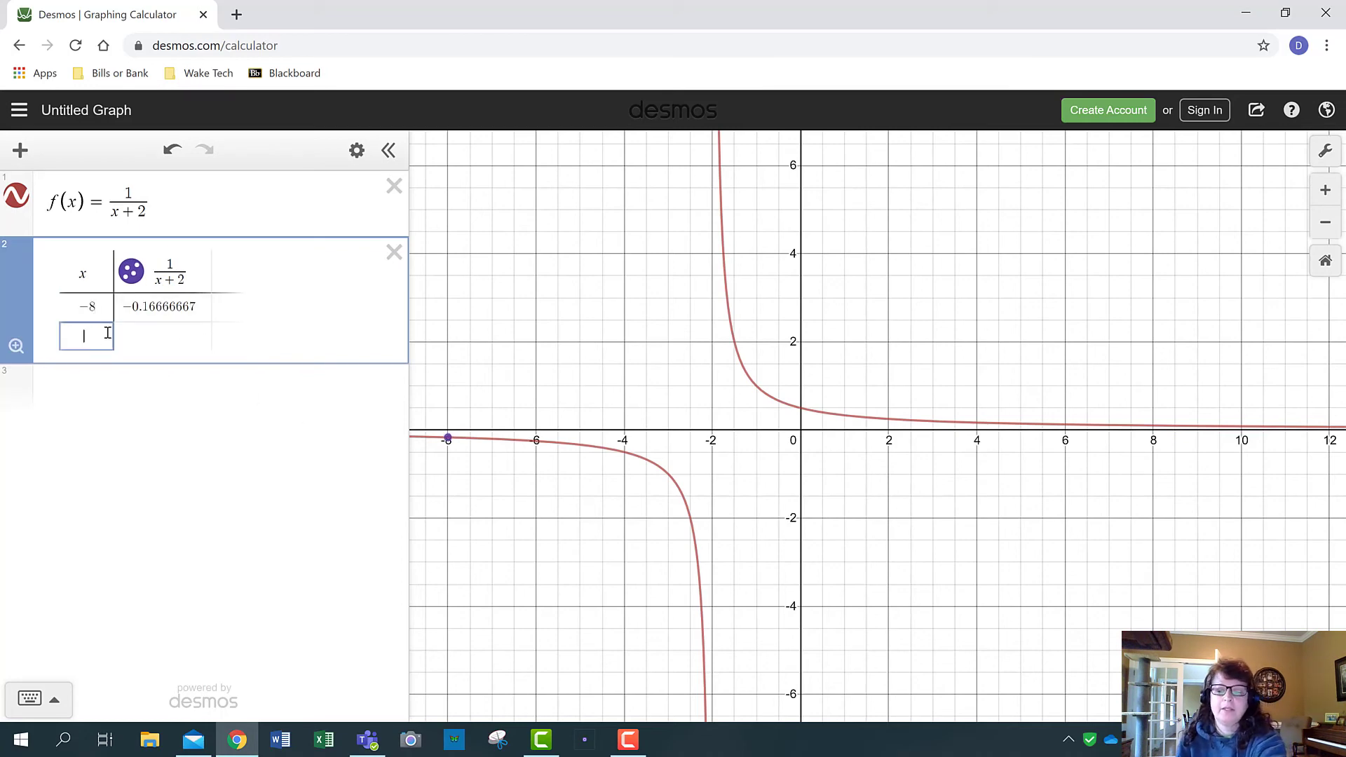
type("-3")
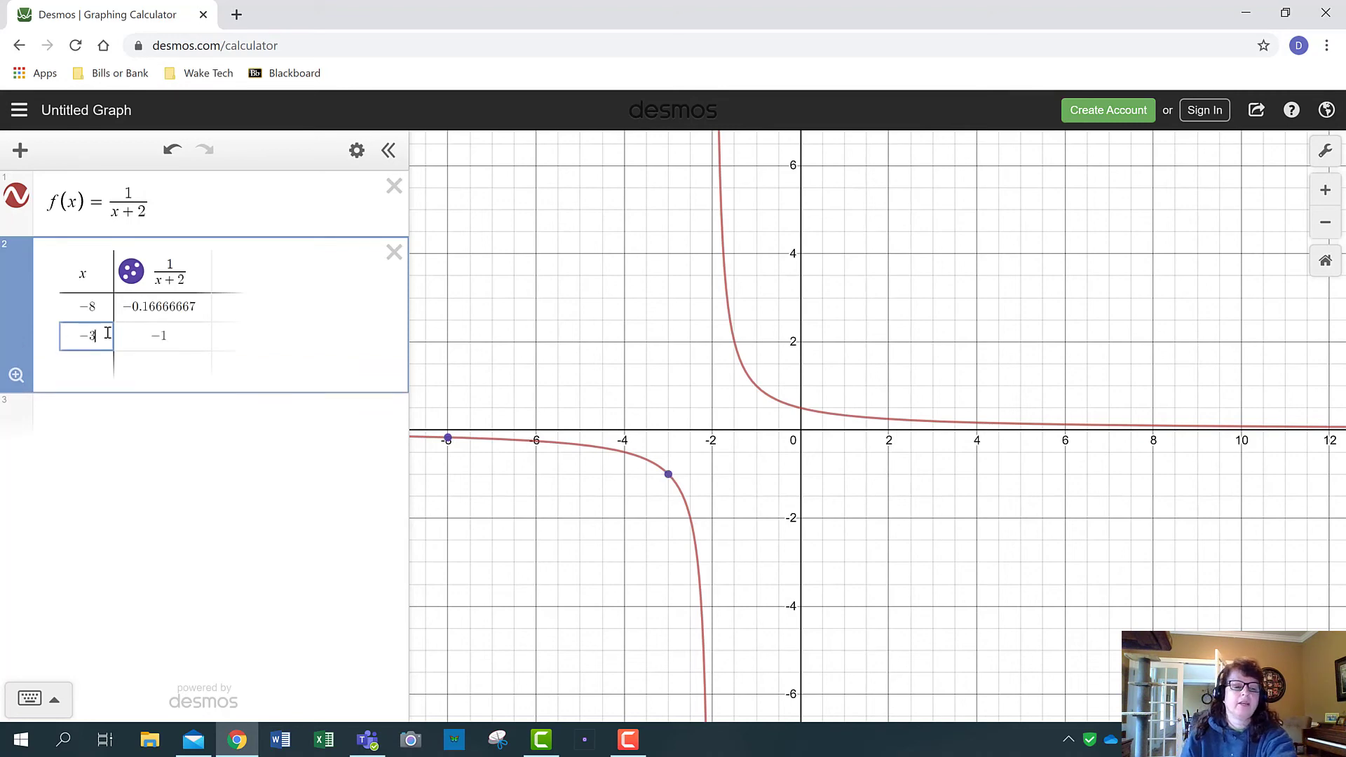
key("Return")
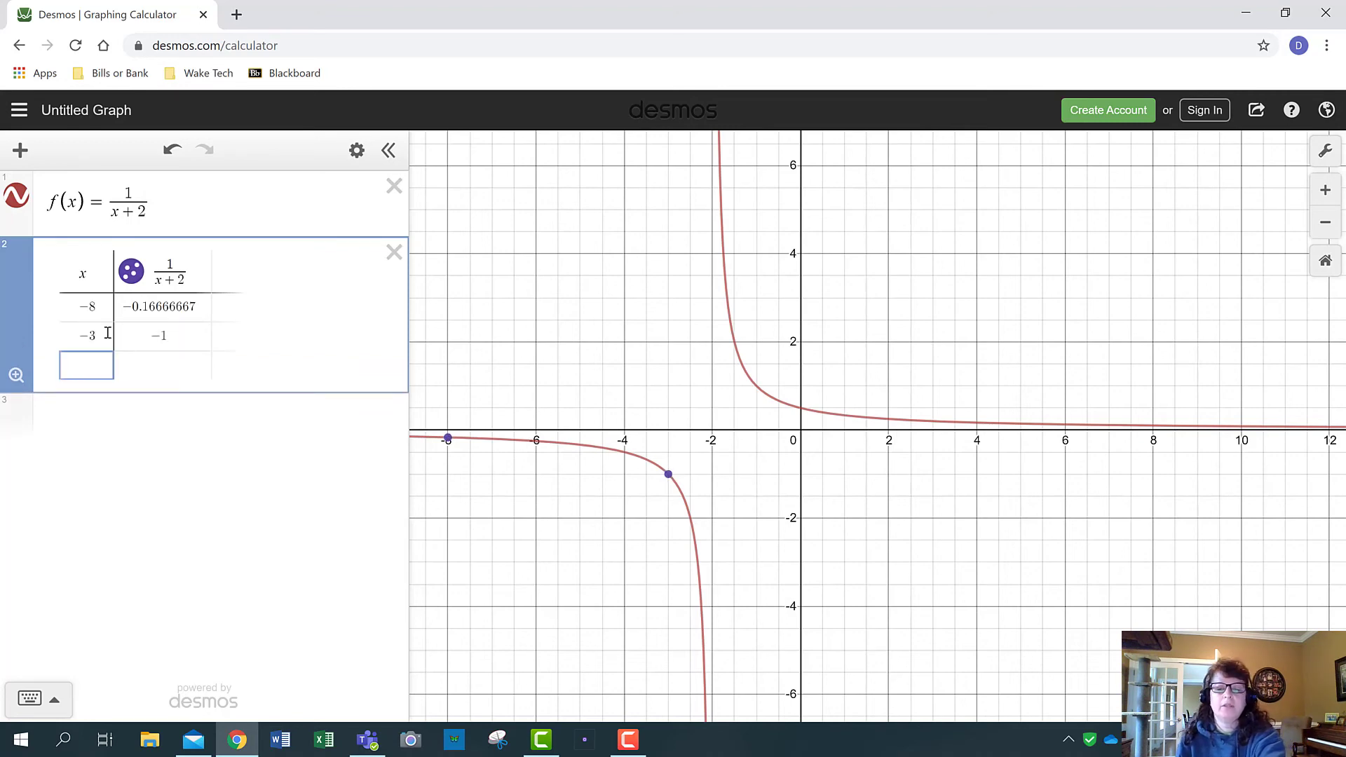
type("-2")
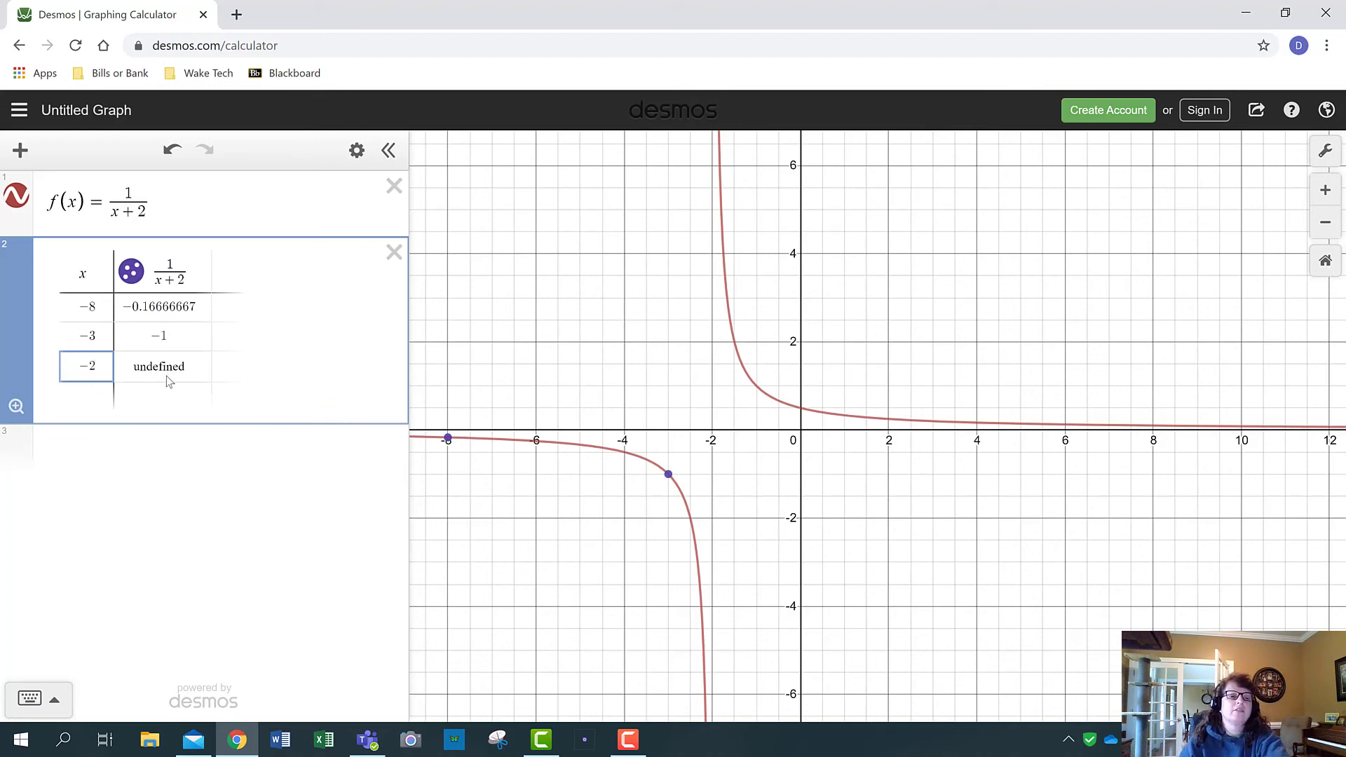
double_click(112, 212)
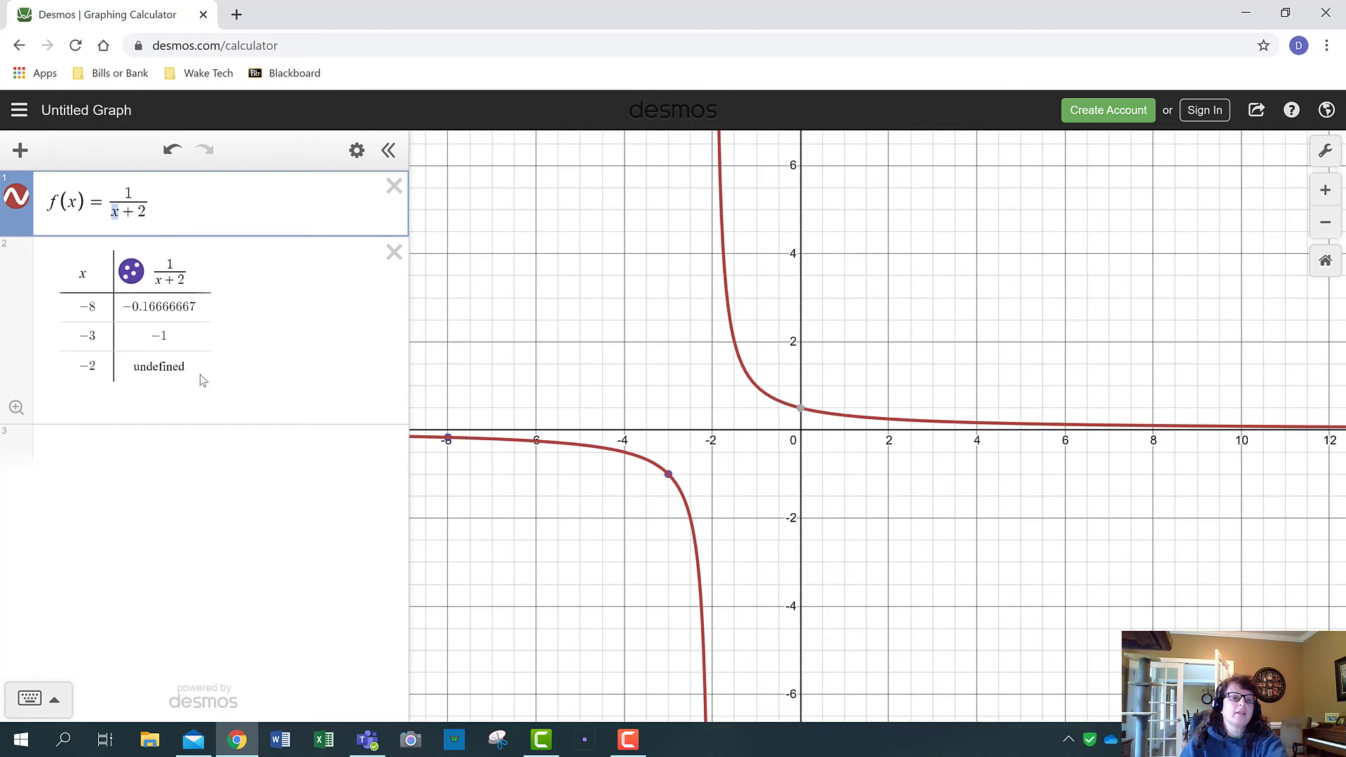
left_click(99, 398)
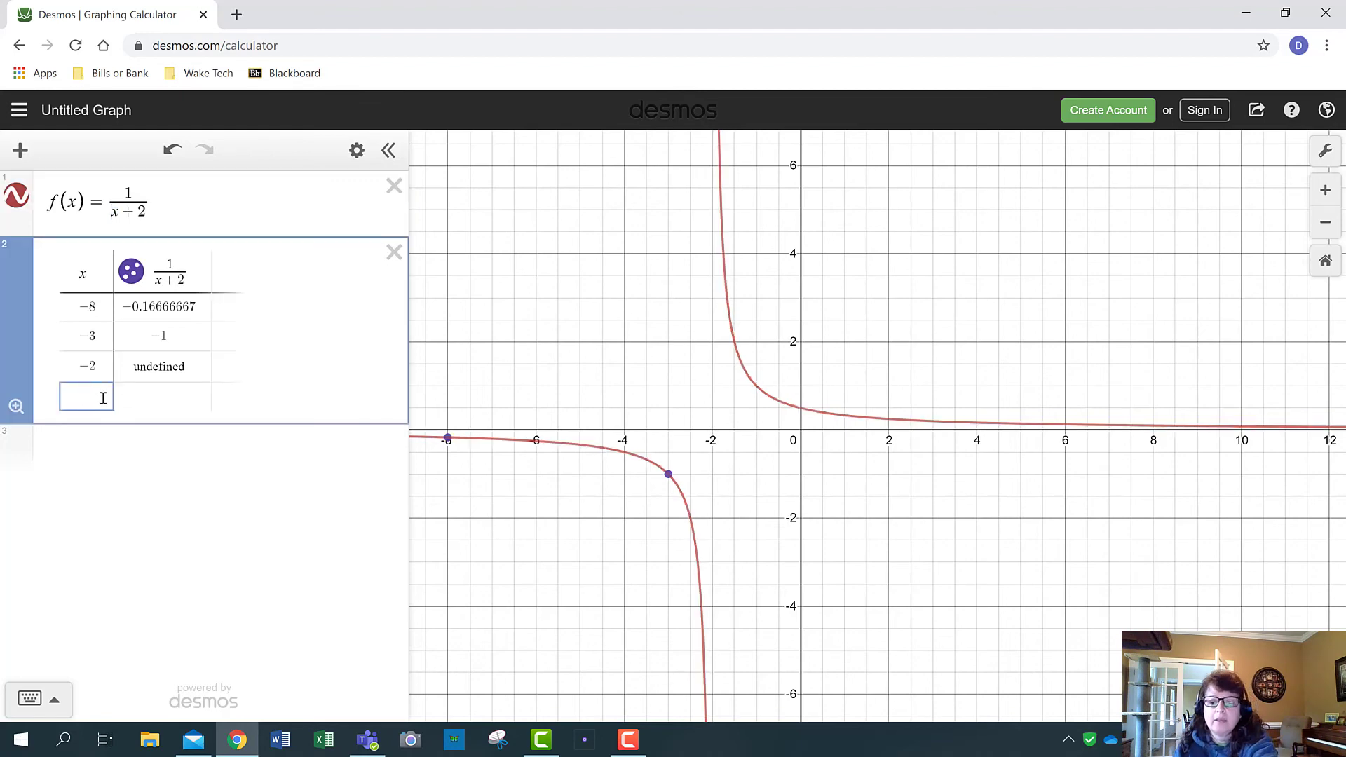
Add x values −1 and 0, then start a new expression for the x = −2 line
type("-1")
key("Return")
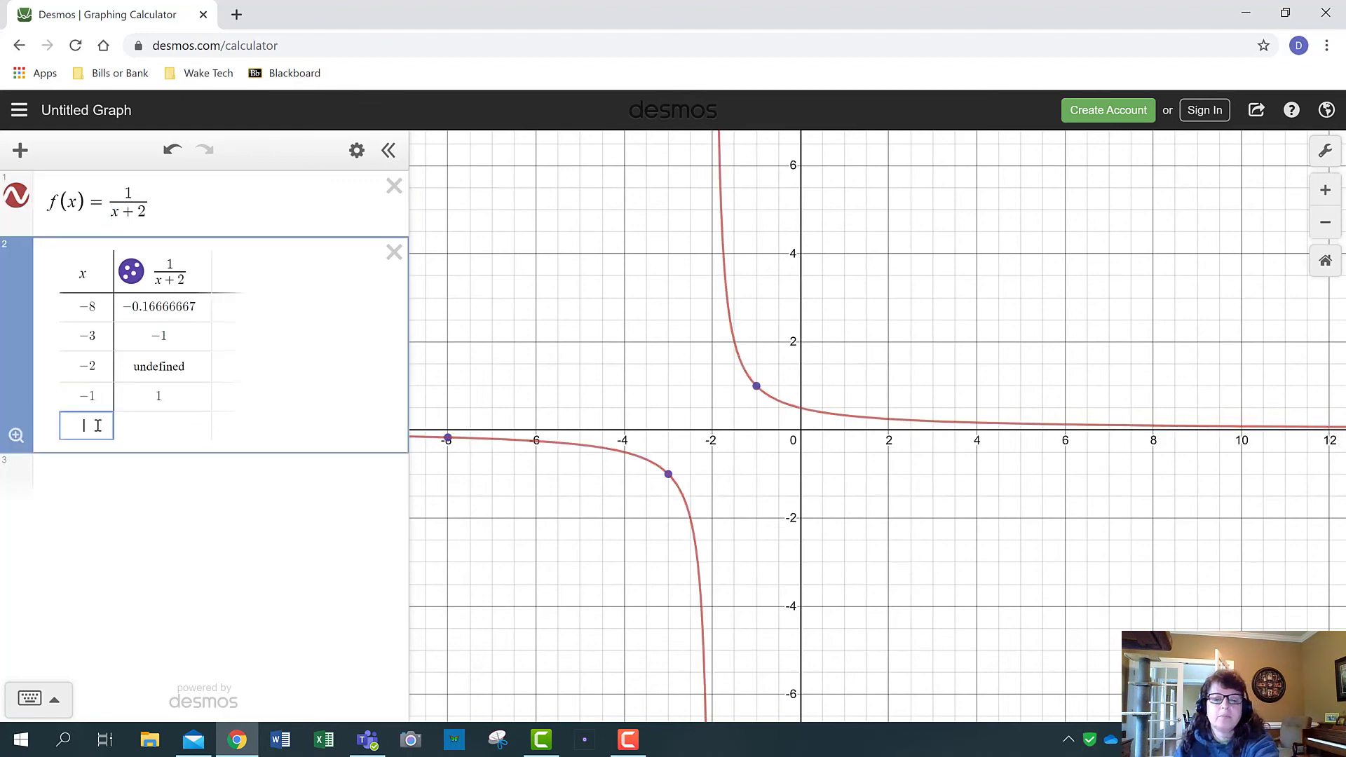
type("0")
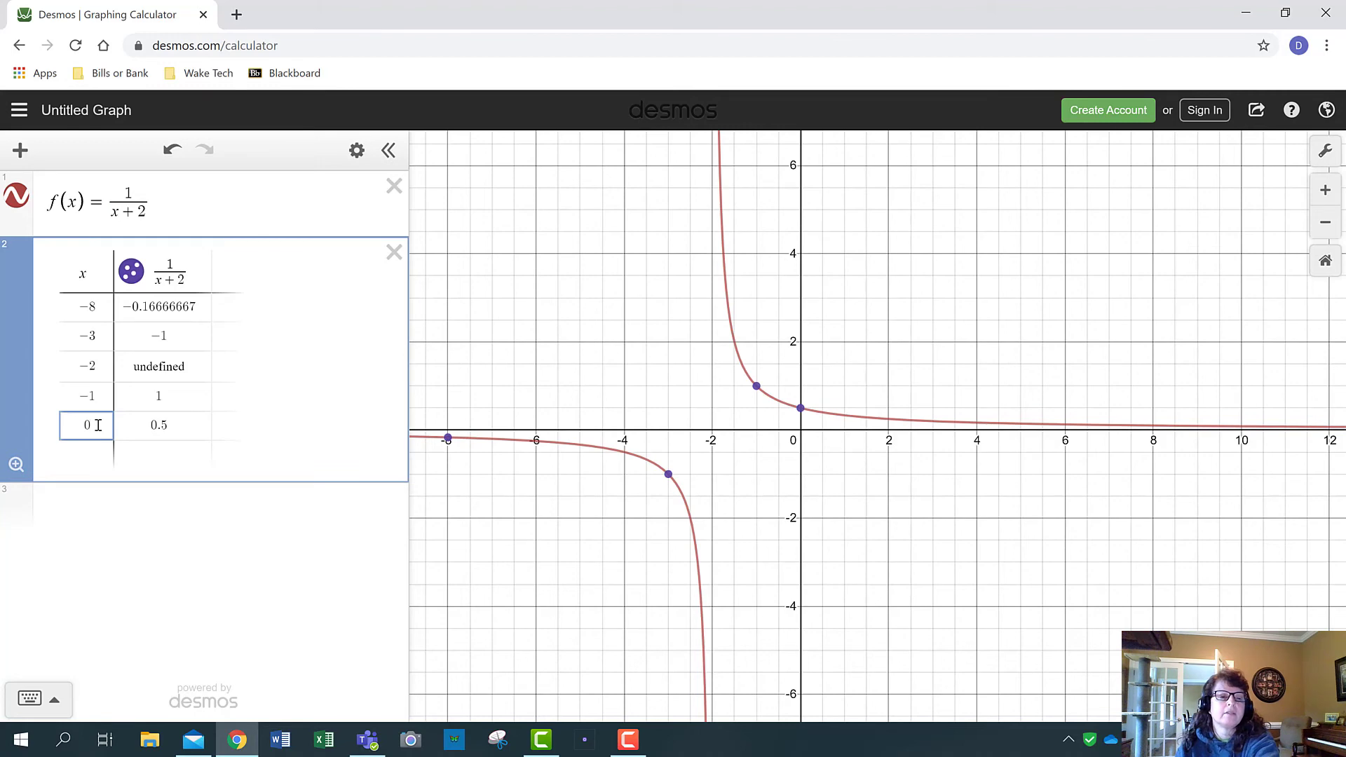
key("Return")
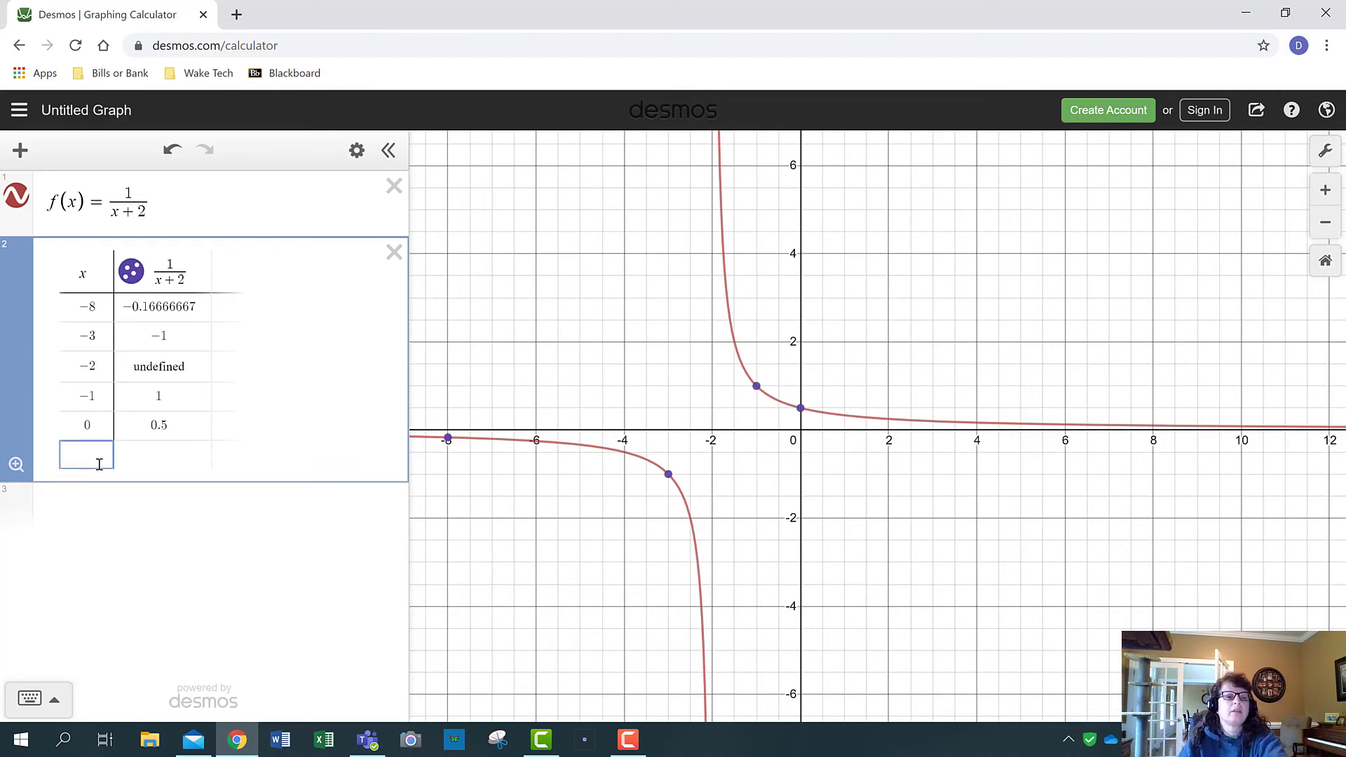
left_click(99, 530)
type("x=0")
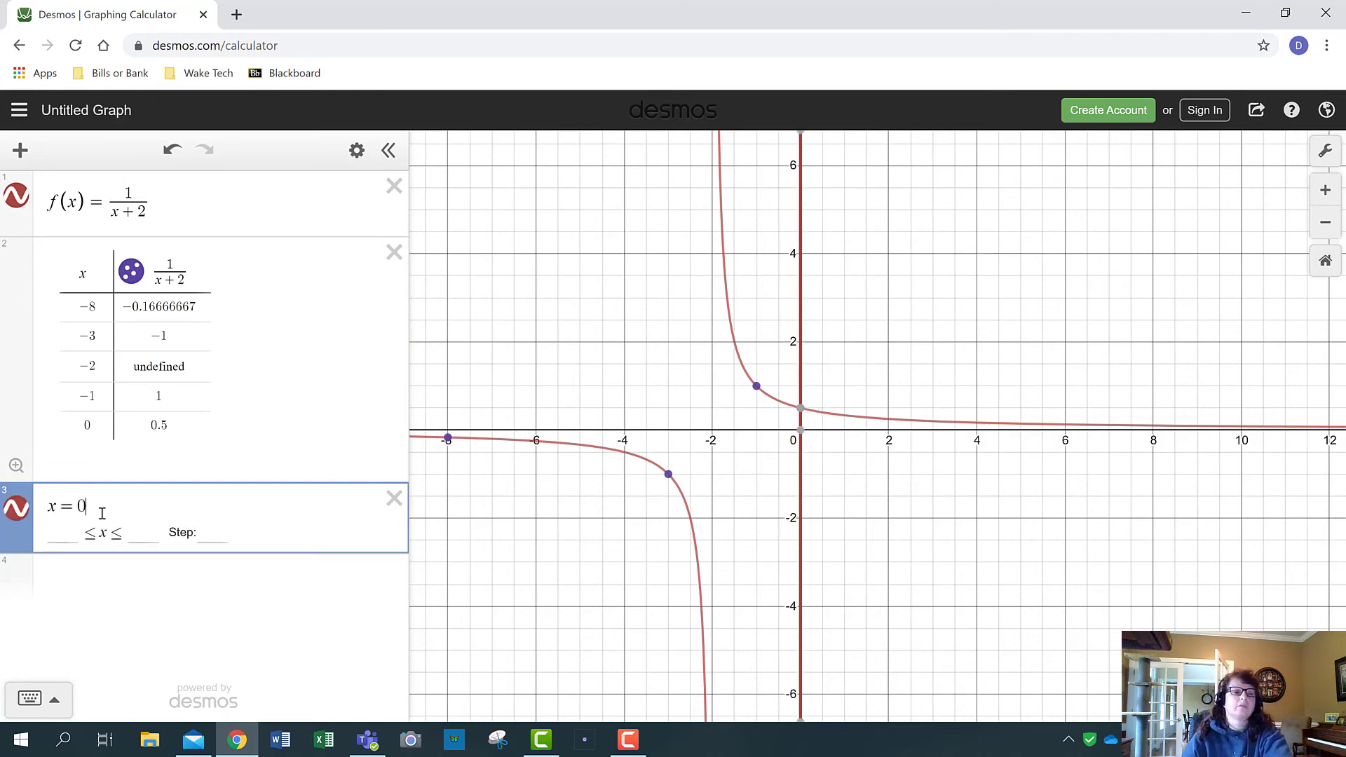
type("-2")
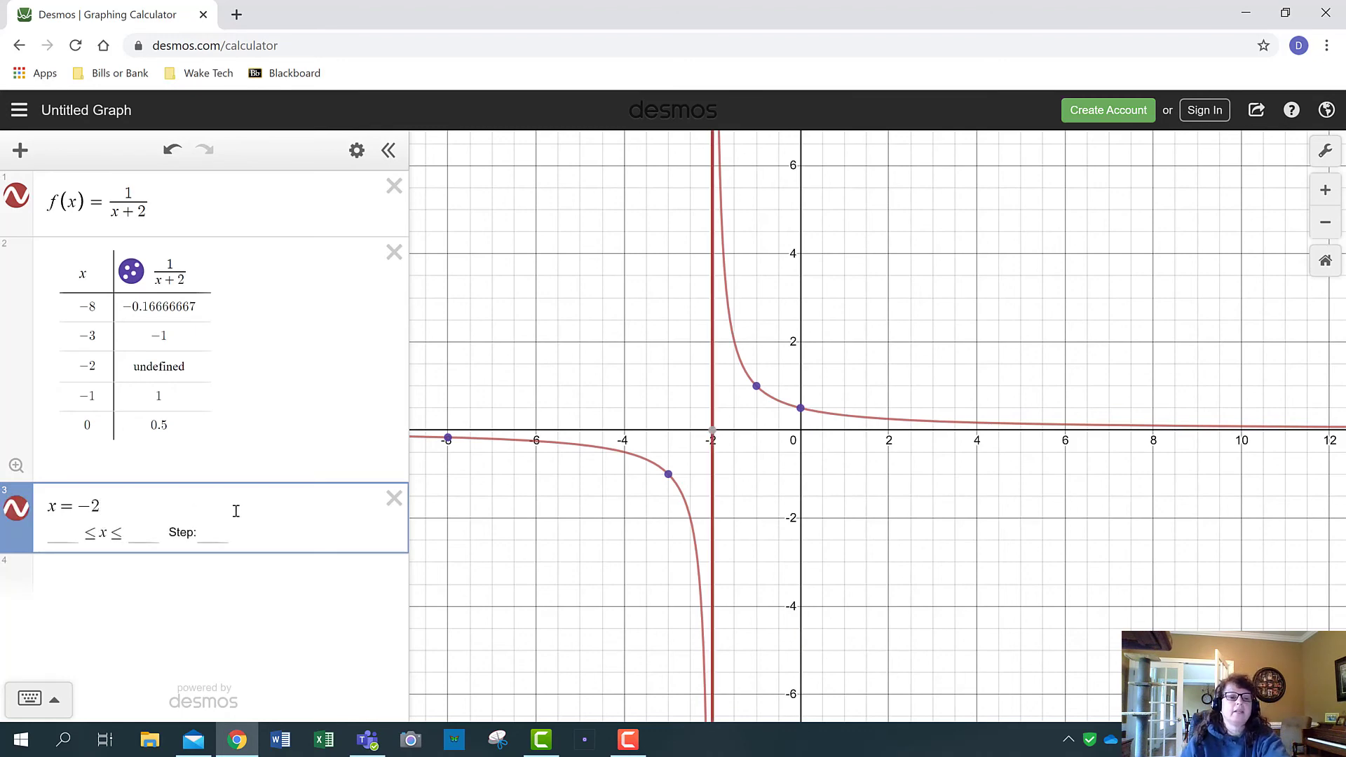
Style the vertical line x = −2 as a blue dashed asymptote
left_click(22, 522)
left_click(22, 521)
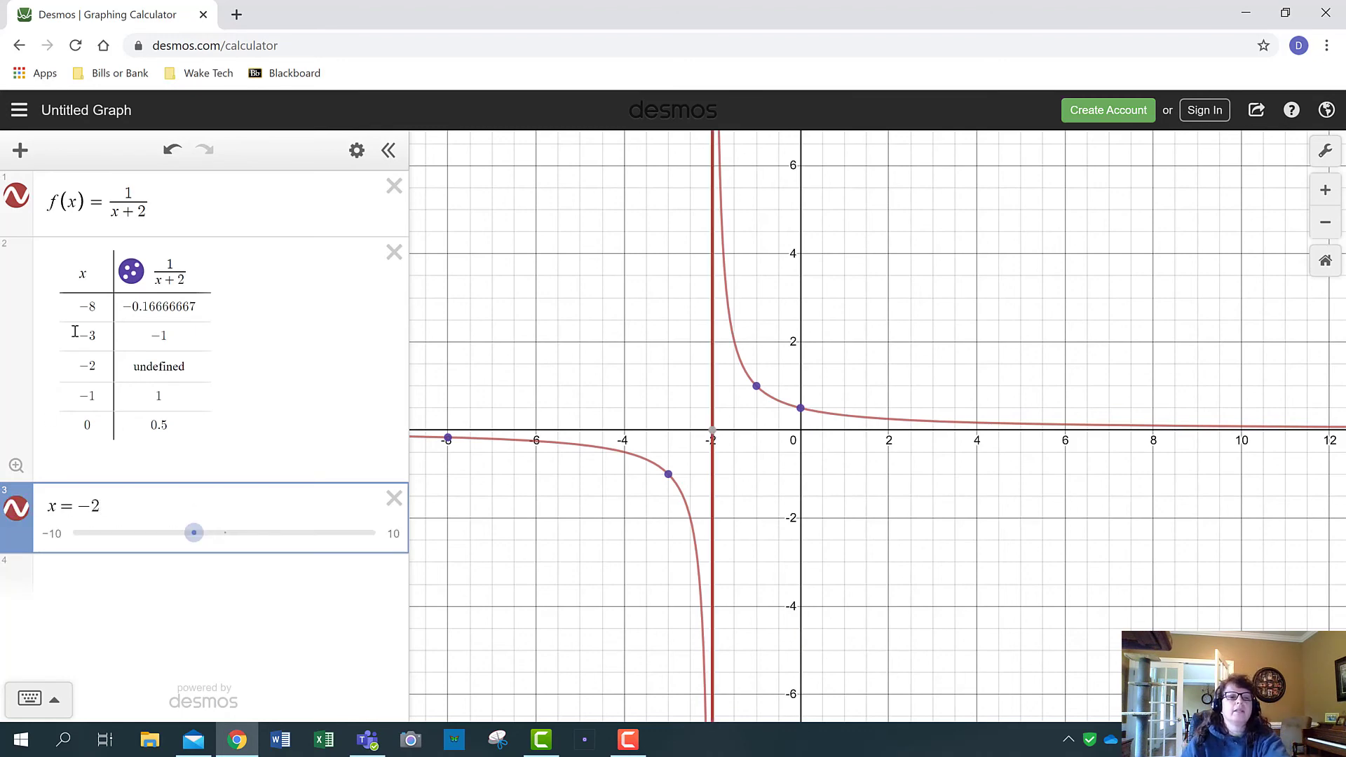
left_click(357, 150)
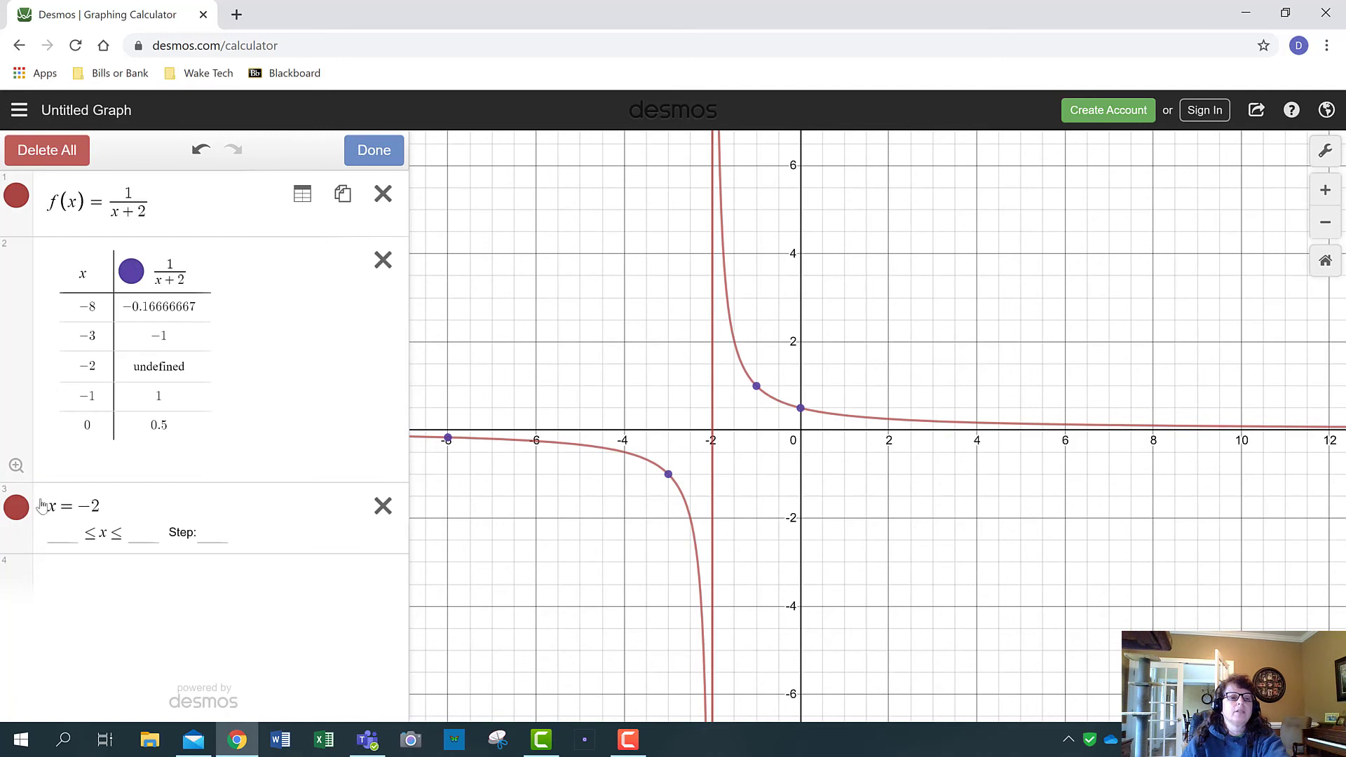
left_click(15, 519)
left_click(189, 507)
left_click(87, 506)
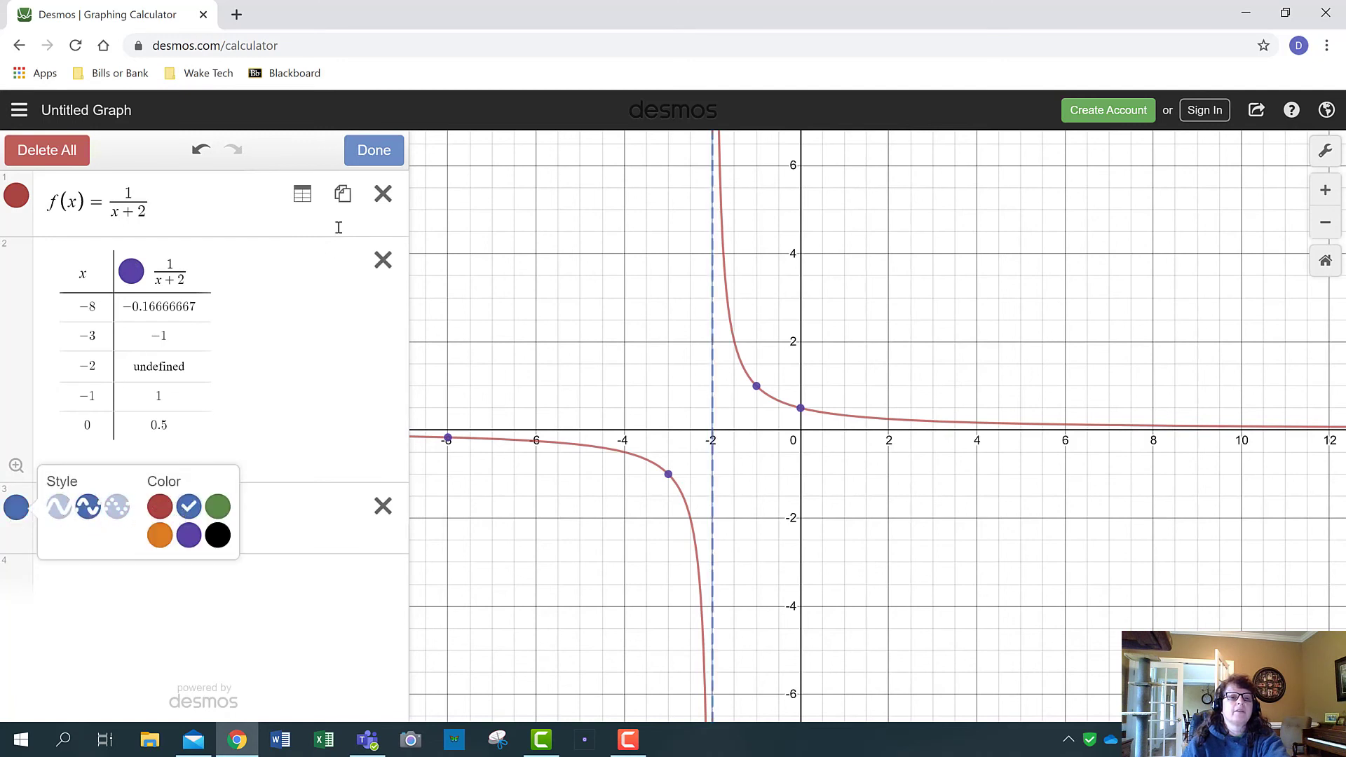
left_click(373, 159)
scroll(577, 302, "up", 1)
scroll(576, 301, "up", 2)
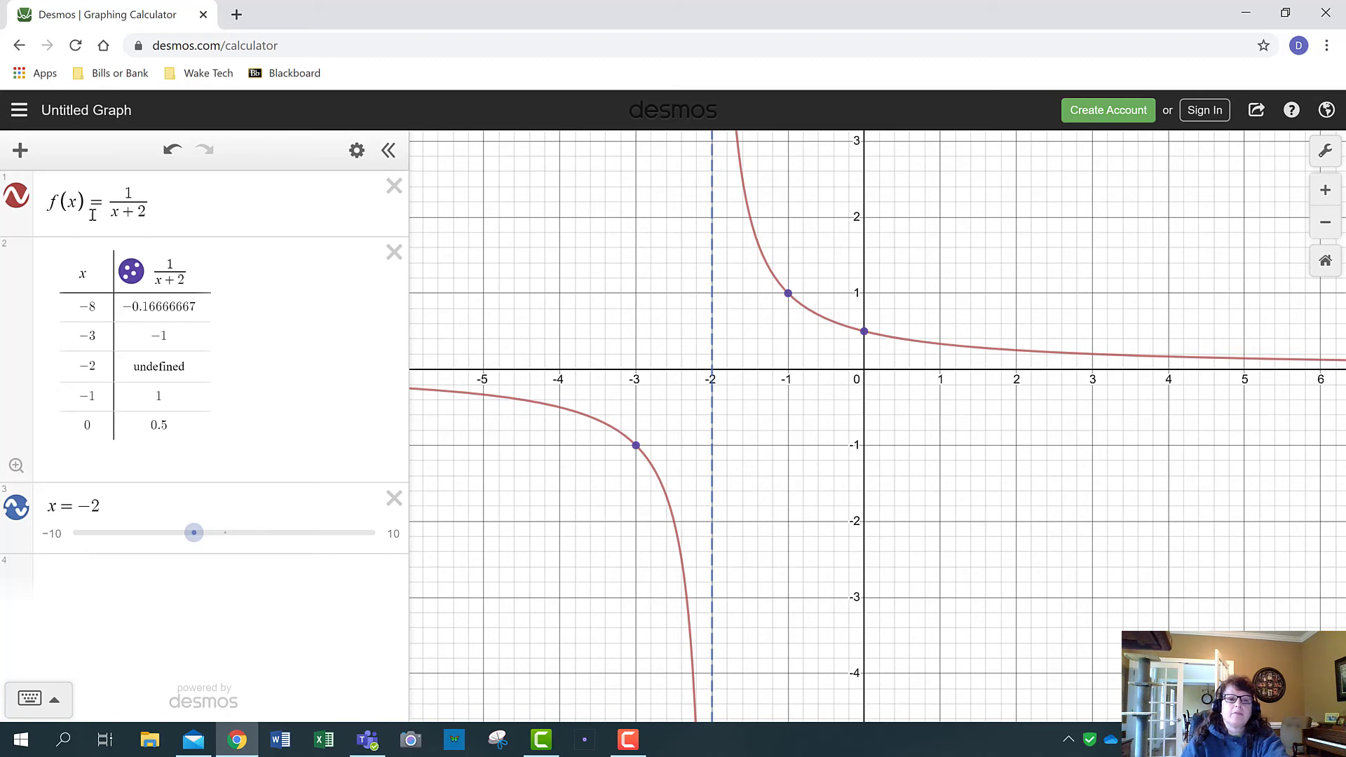
left_click_drag(530, 546, 565, 424)
left_click_drag(596, 522, 583, 688)
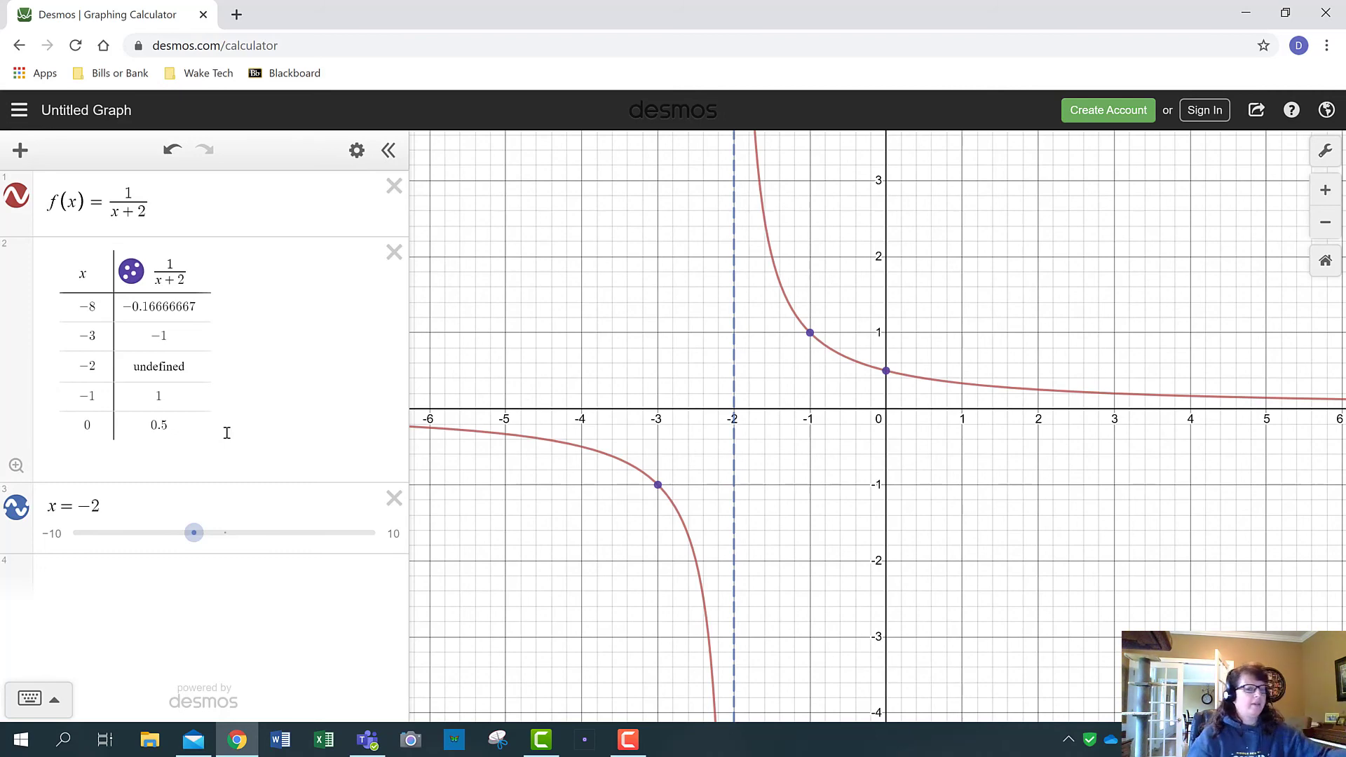
left_click(396, 507)
Delete the table and replace the f(x) definition 1/(x+2) with abs(x)
left_click(395, 254)
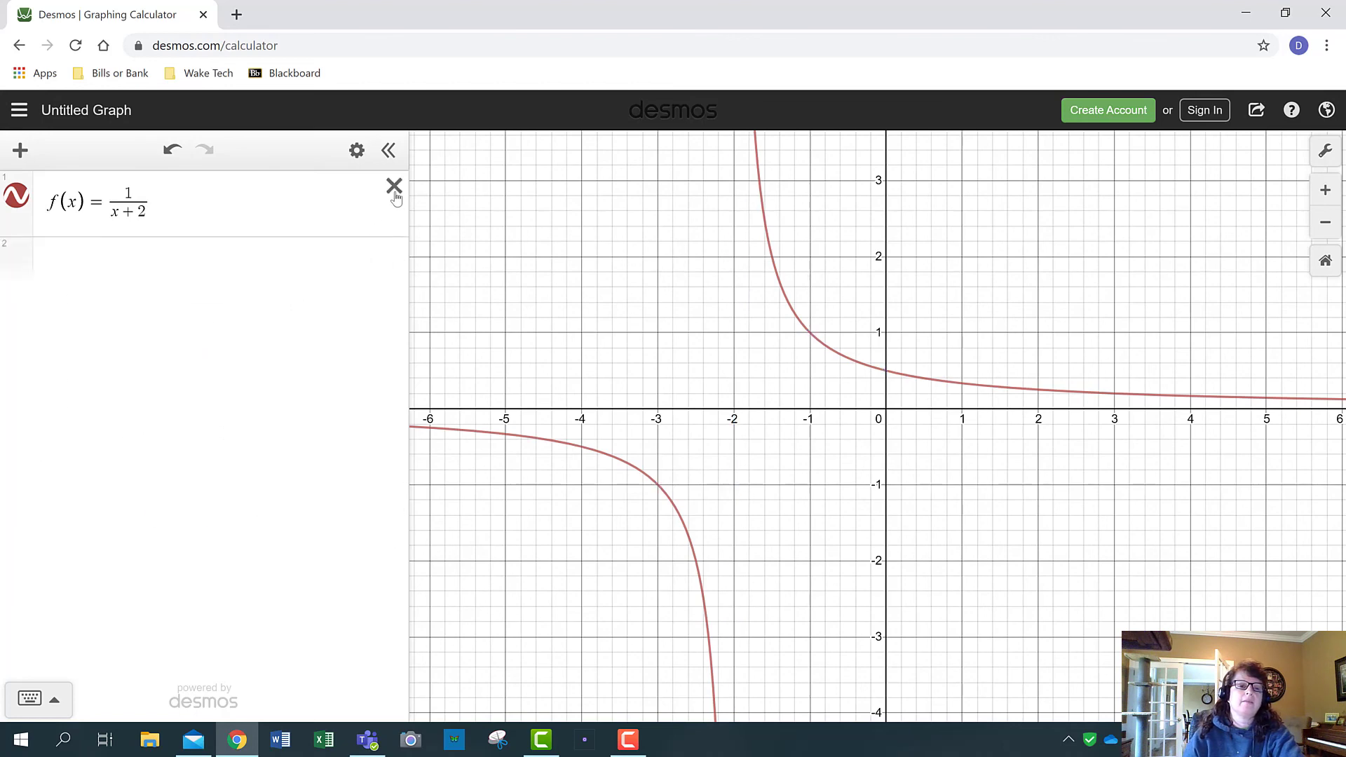
left_click(281, 206)
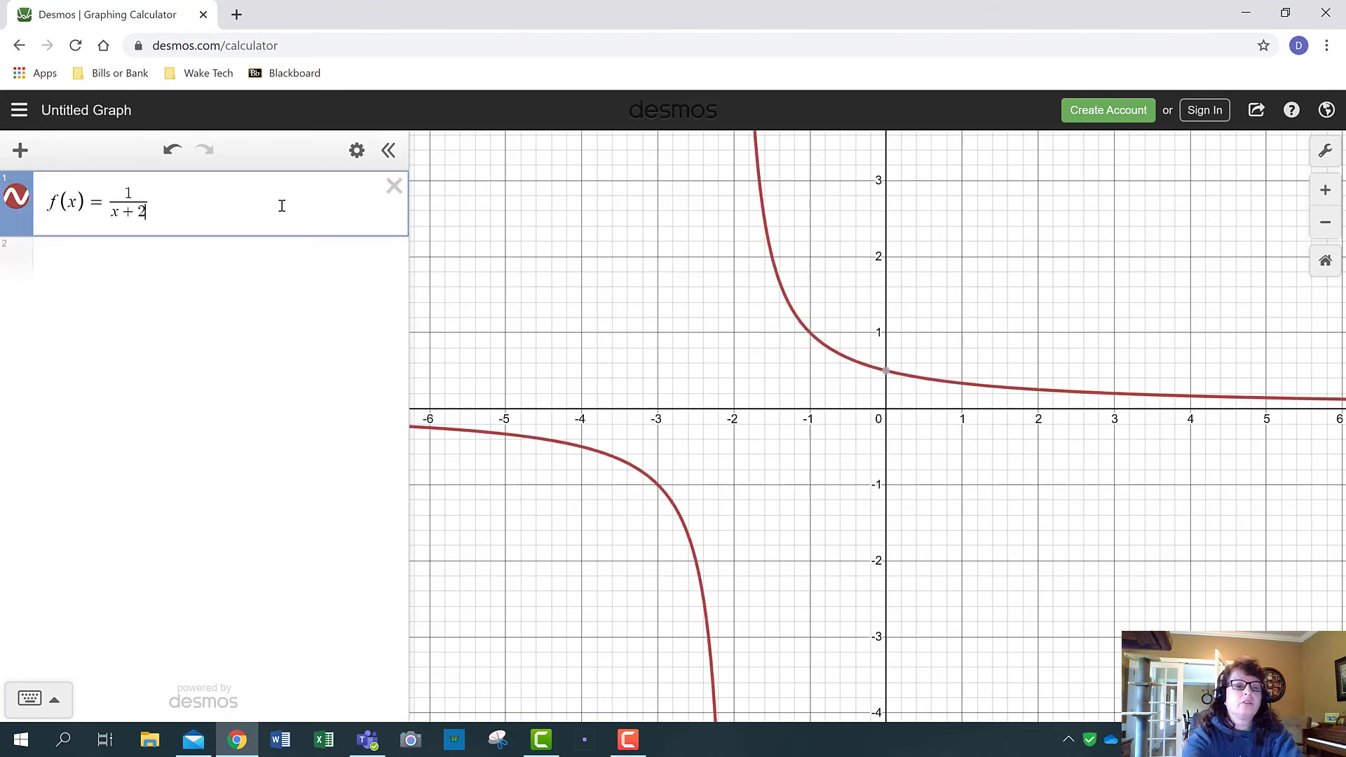
key("BackSpace")
key("BackSpace")
key("BackSpace")
key("BackSpace")
key("BackSpace")
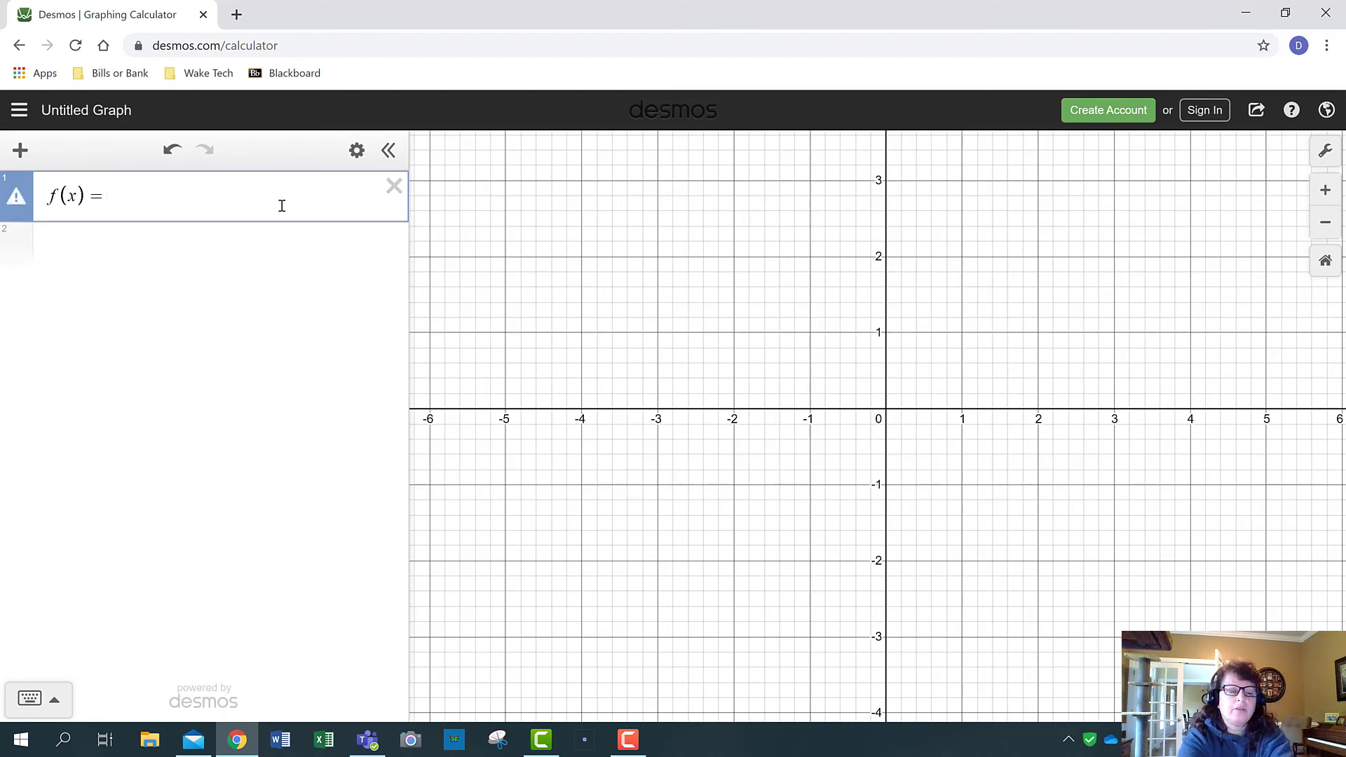
type("ab")
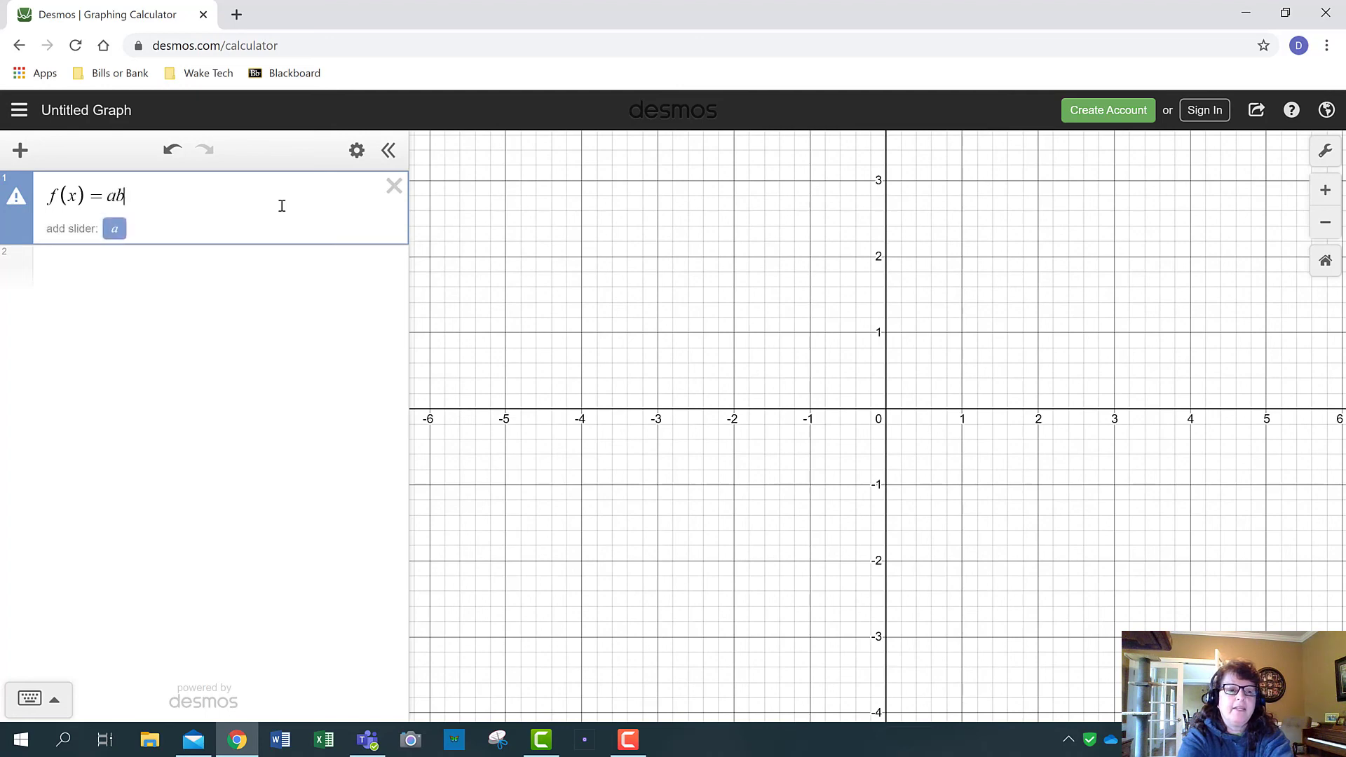
type("s(x")
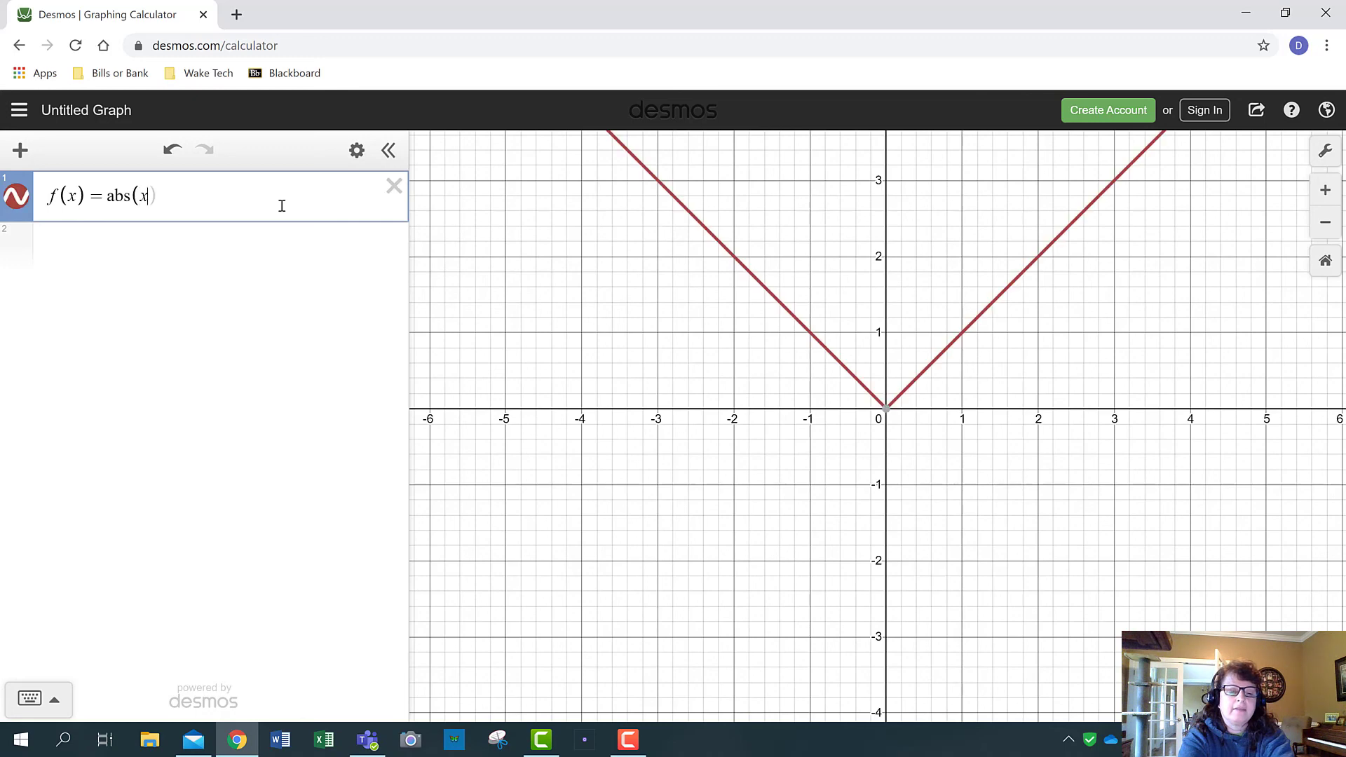
type(")")
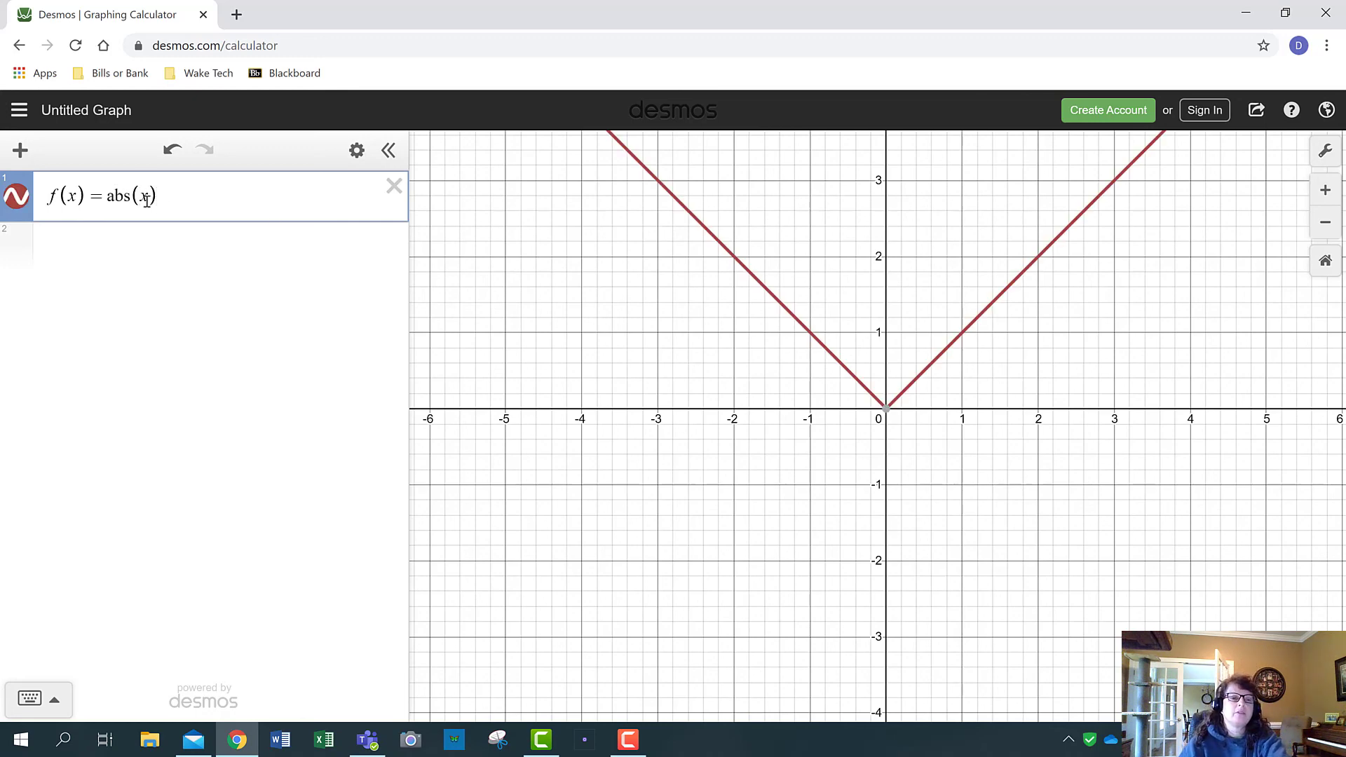
Recentre the view on the V shape and label its vertex at (0, 0)
left_click_drag(649, 272, 560, 387)
left_click_drag(717, 338, 774, 354)
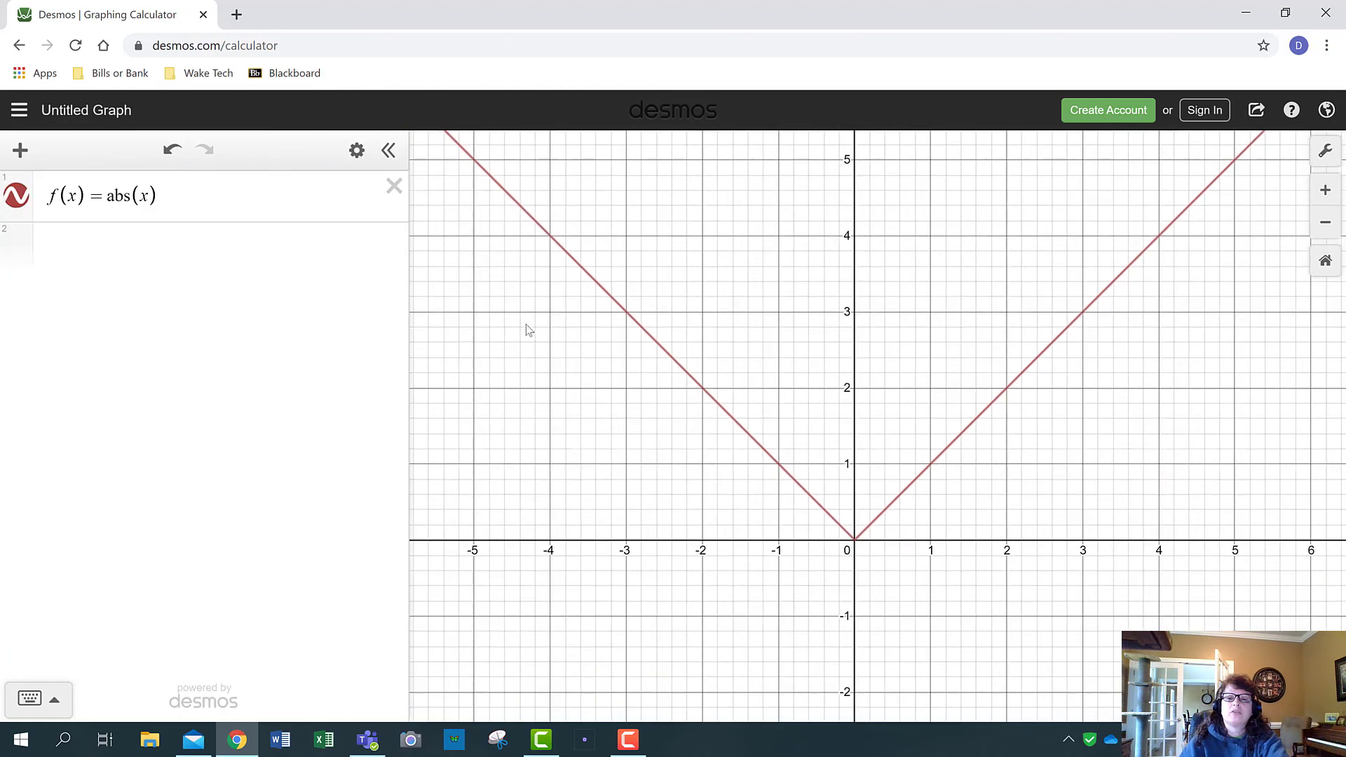
left_click(856, 546)
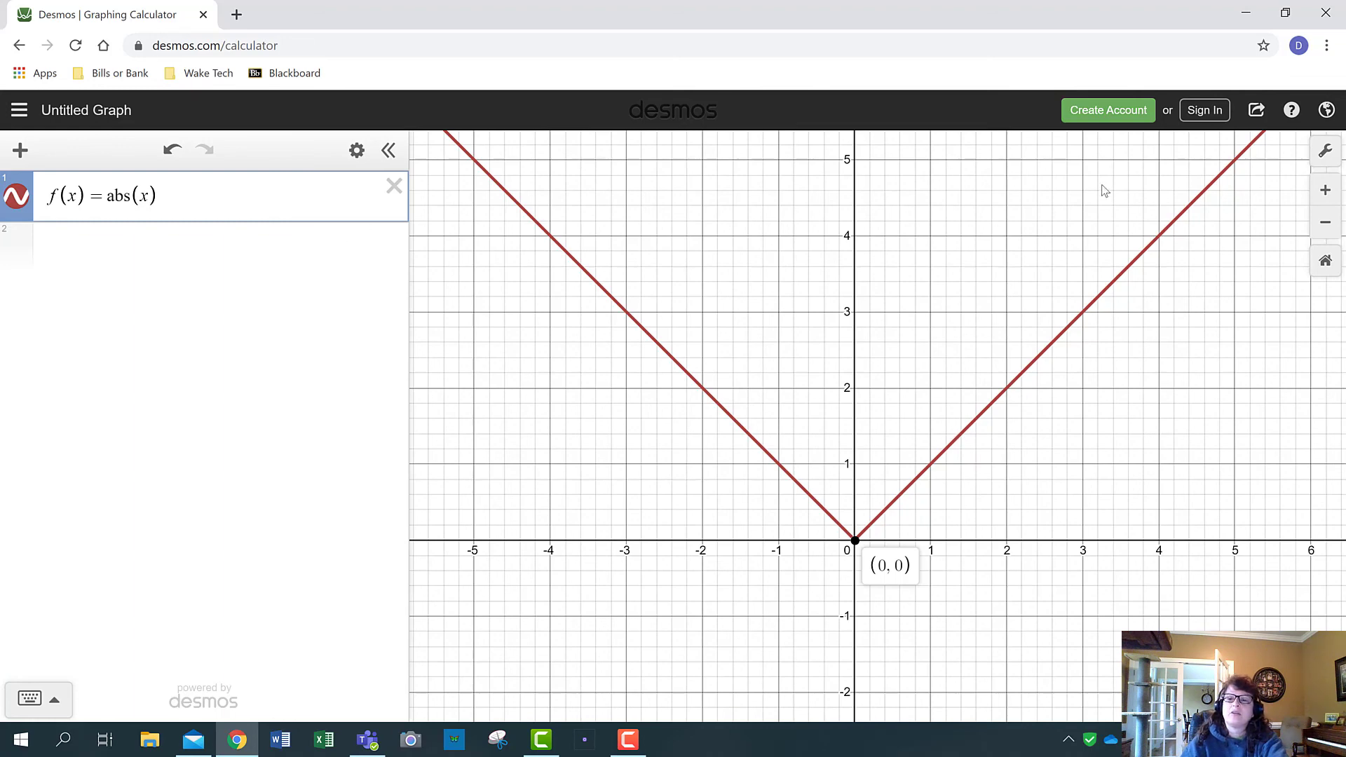
left_click(1325, 153)
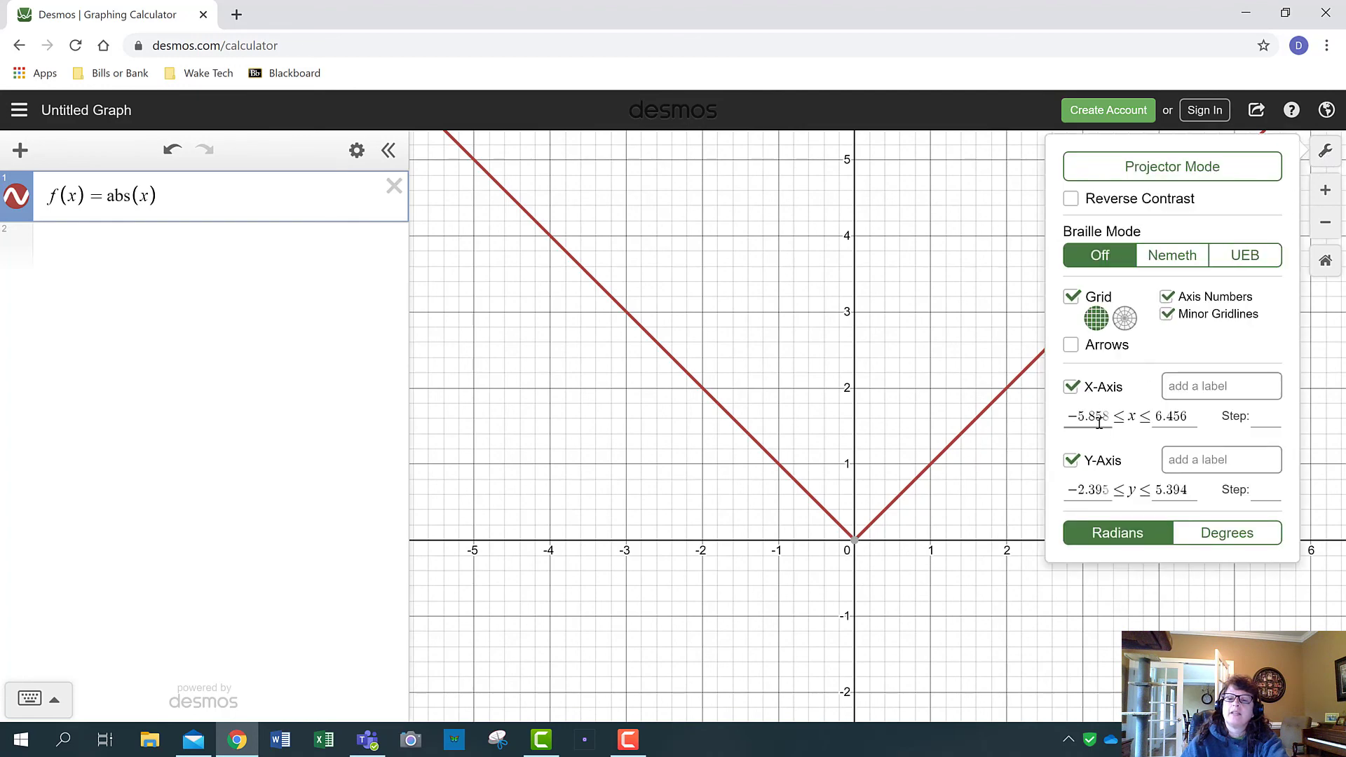
left_click(1222, 387)
left_click(1323, 152)
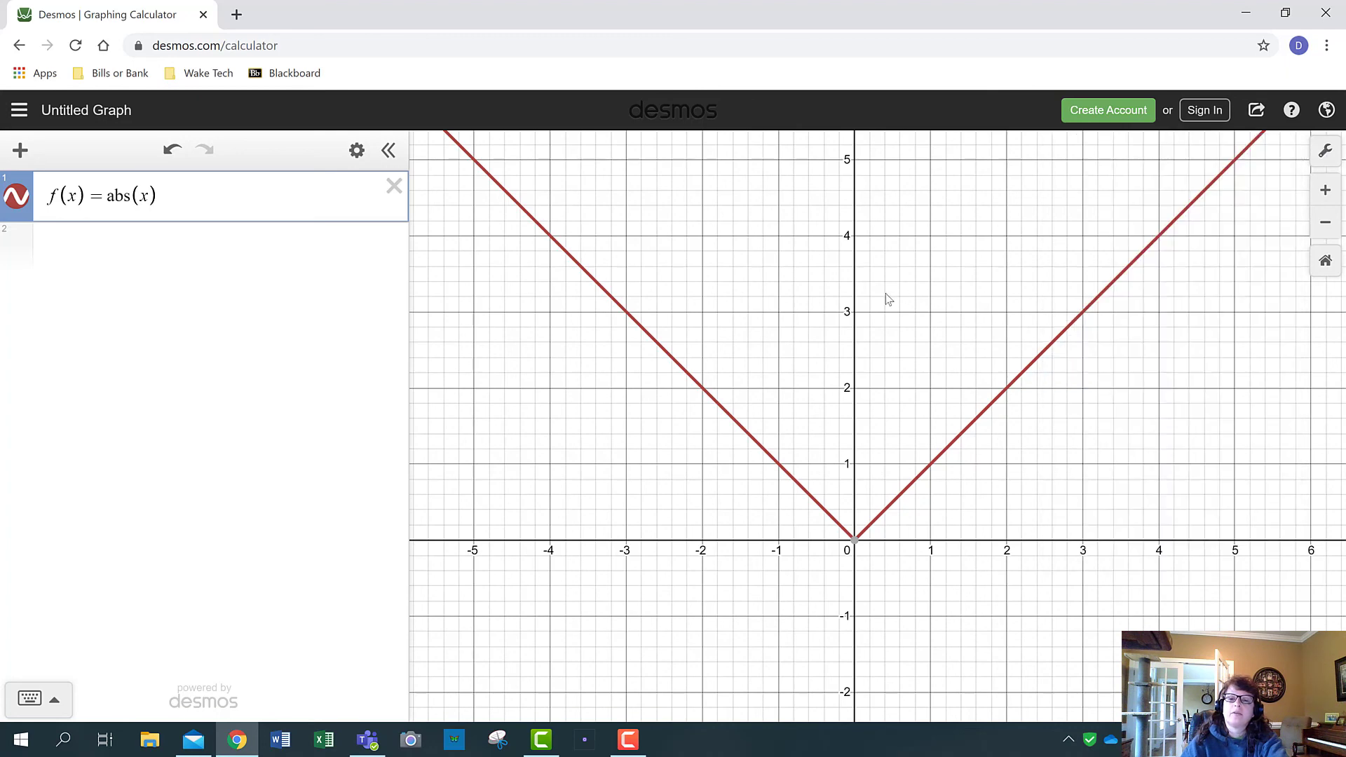
scroll(886, 298, "down", 5)
scroll(906, 303, "up", 5)
scroll(913, 302, "down", 3)
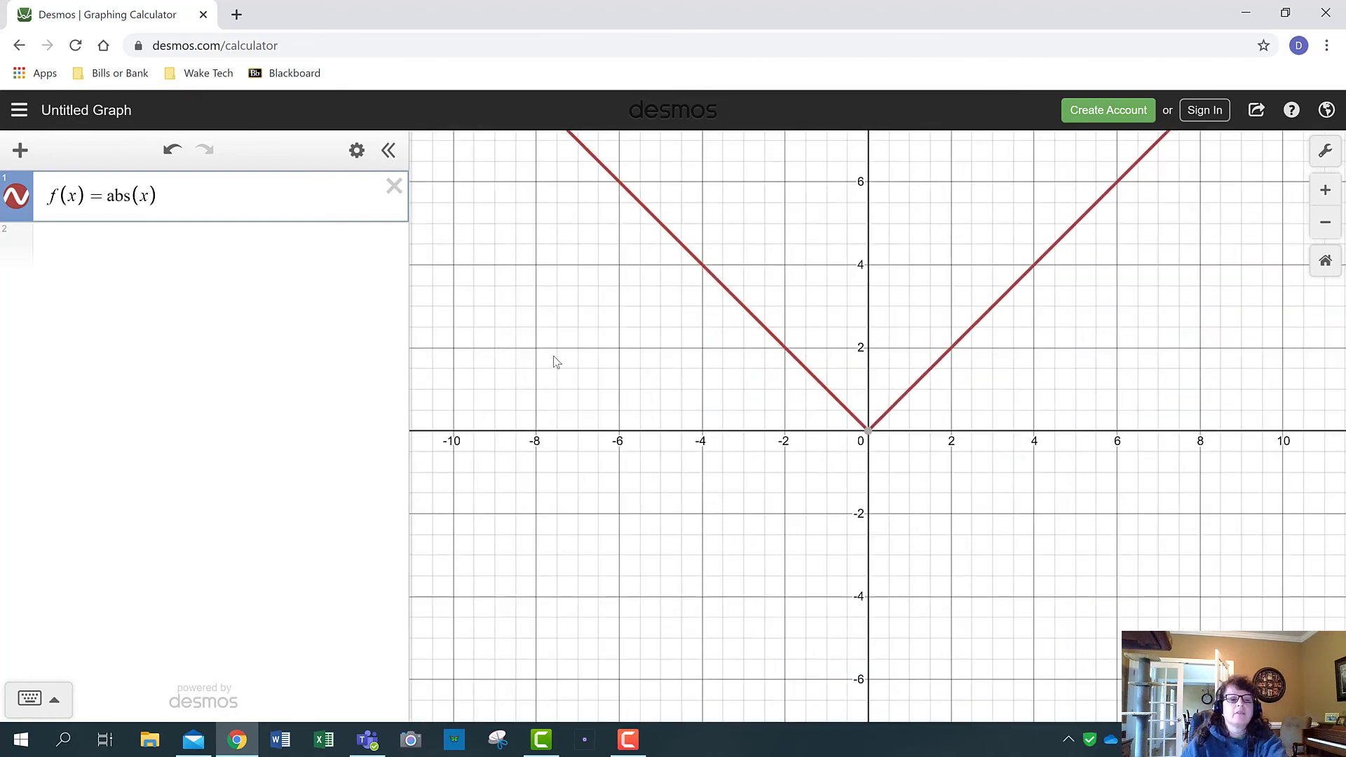